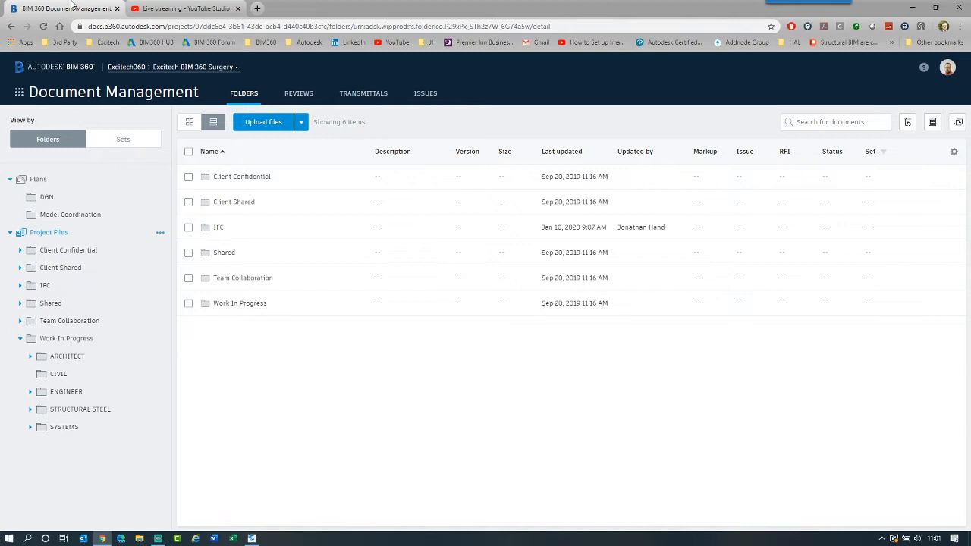
Switch to Civil 3D and view the recent drawings and the BIM 360 project content on the start page.
left_click(252, 538)
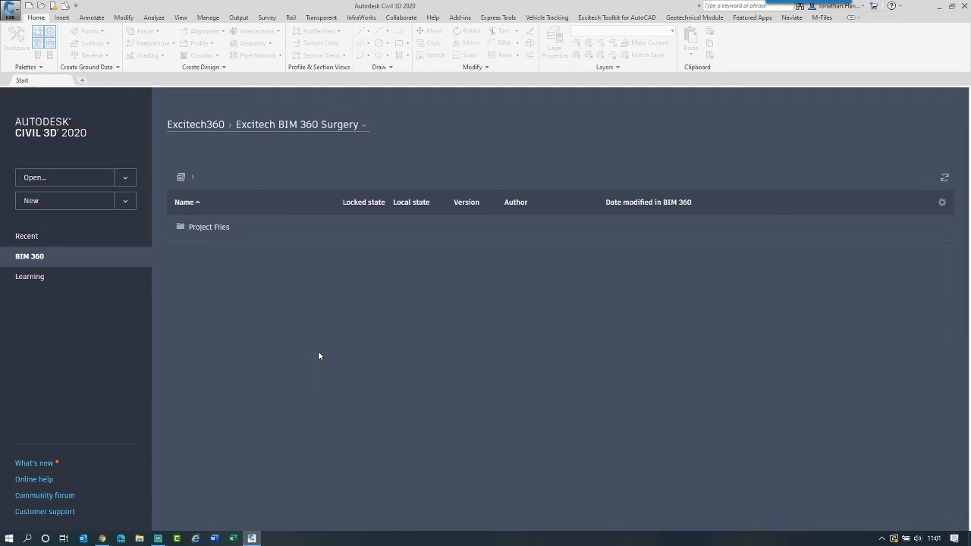
left_click(42, 85)
left_click(38, 256)
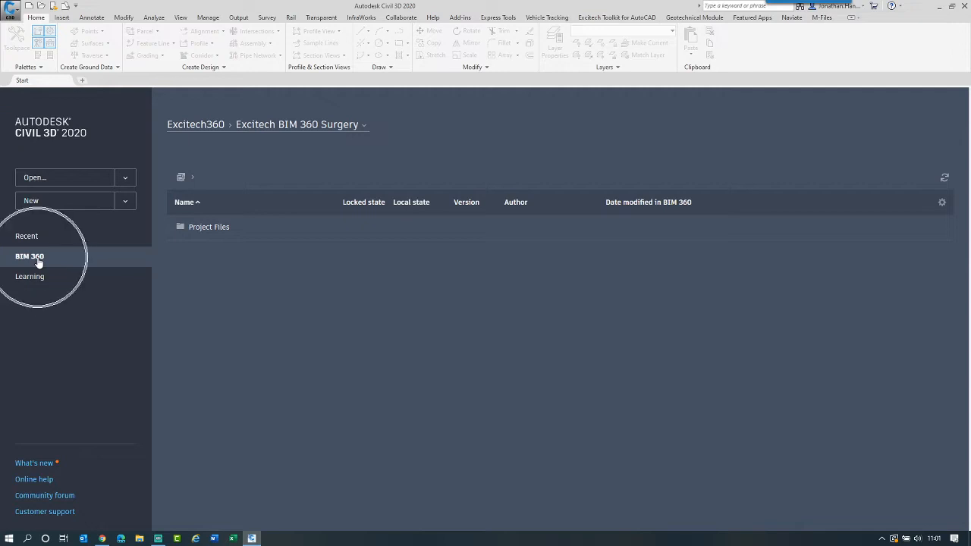
left_click(38, 260)
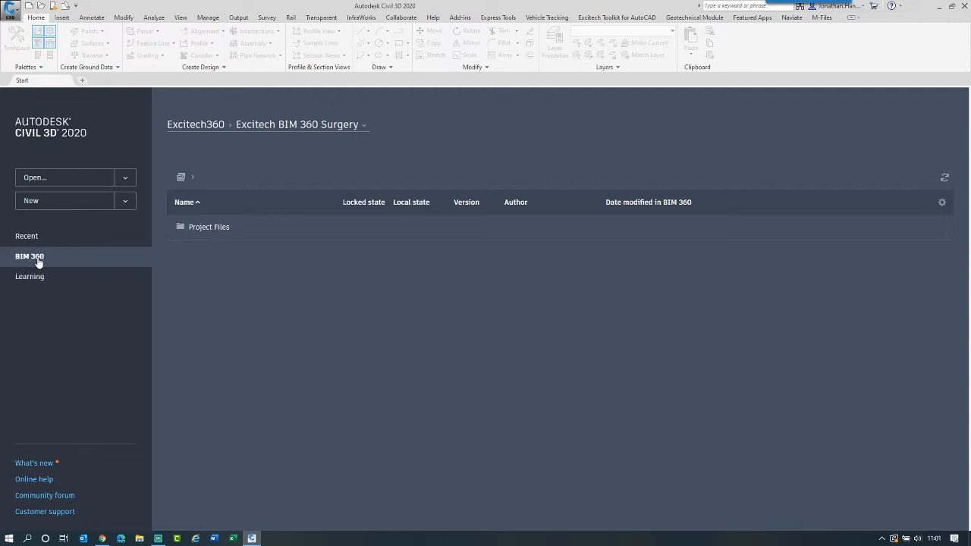
left_click(47, 243)
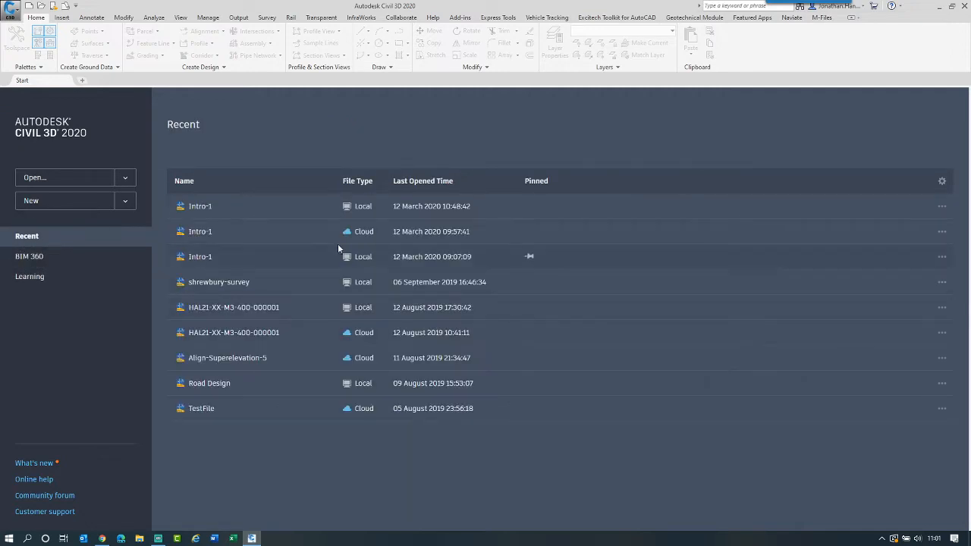
left_click(365, 183)
left_click(23, 260)
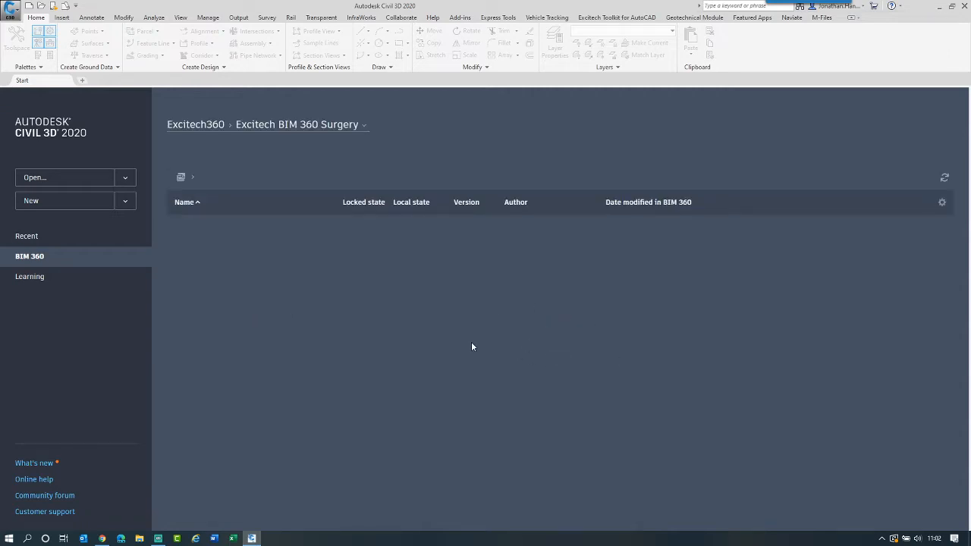
Look through the projects available in the Excitech360 account, keeping Excitech BIM 360 Surgery as the current project.
left_click(284, 128)
left_click(364, 125)
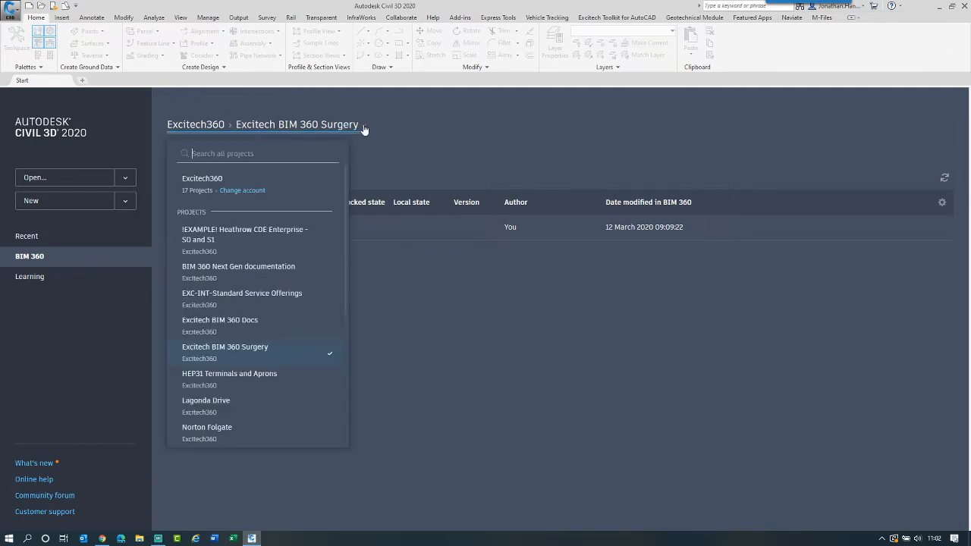
scroll(268, 291, "down", 5)
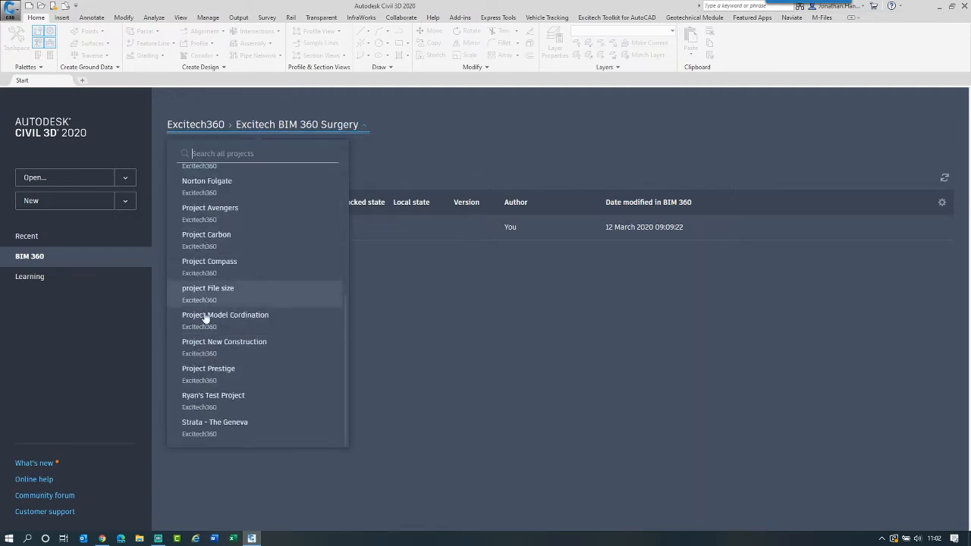
scroll(248, 425, "up", 5)
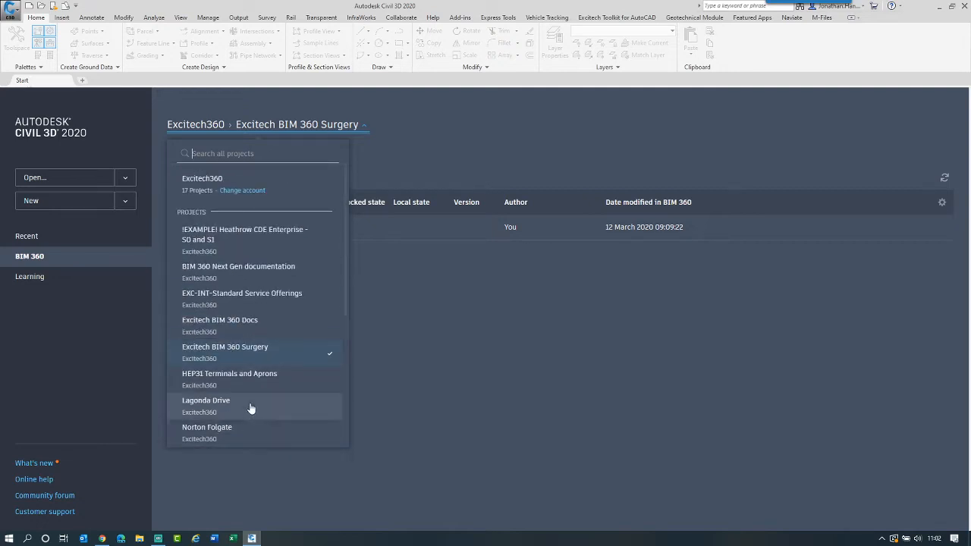
scroll(249, 405, "down", 5)
scroll(262, 323, "up", 5)
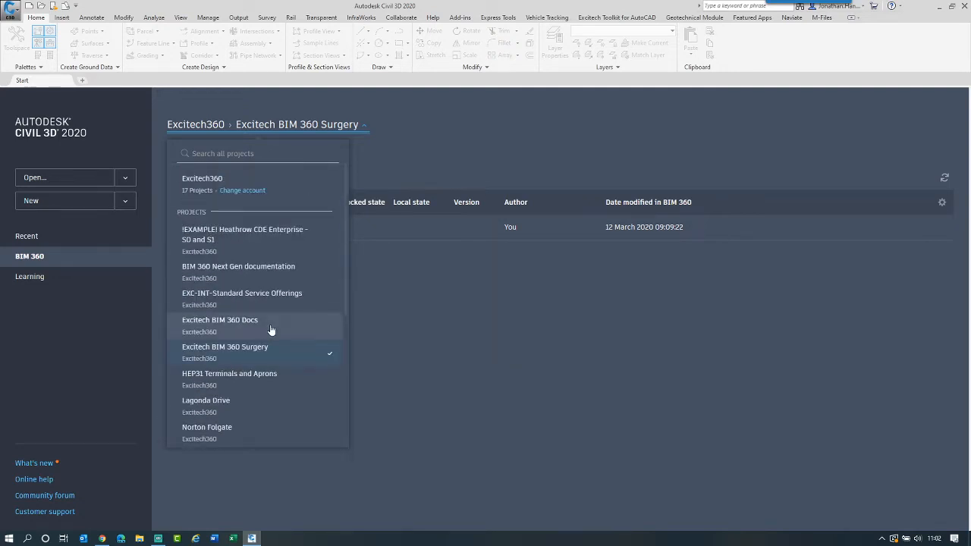
left_click(393, 132)
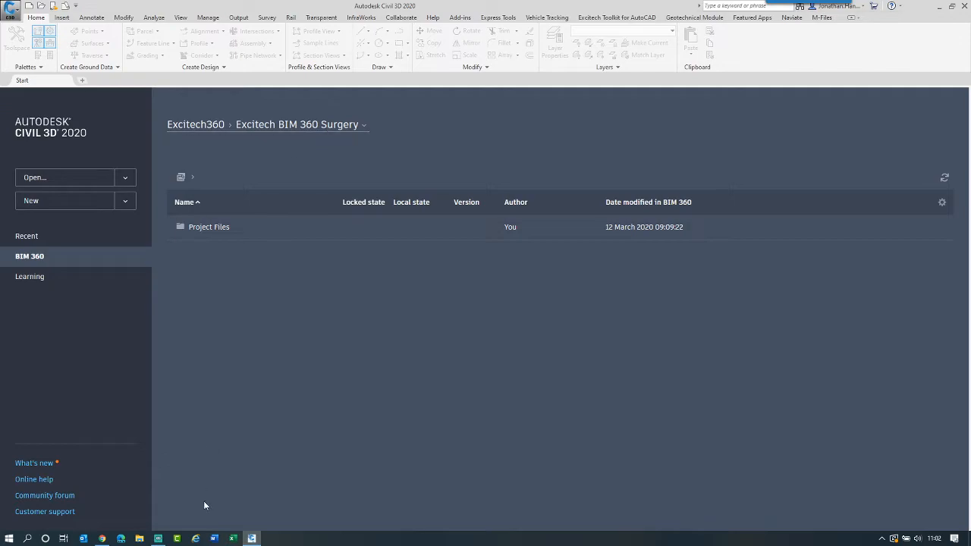
Compare the Project Files folders in the BIM 360 web page with the same folder opened in Civil 3D.
left_click(101, 538)
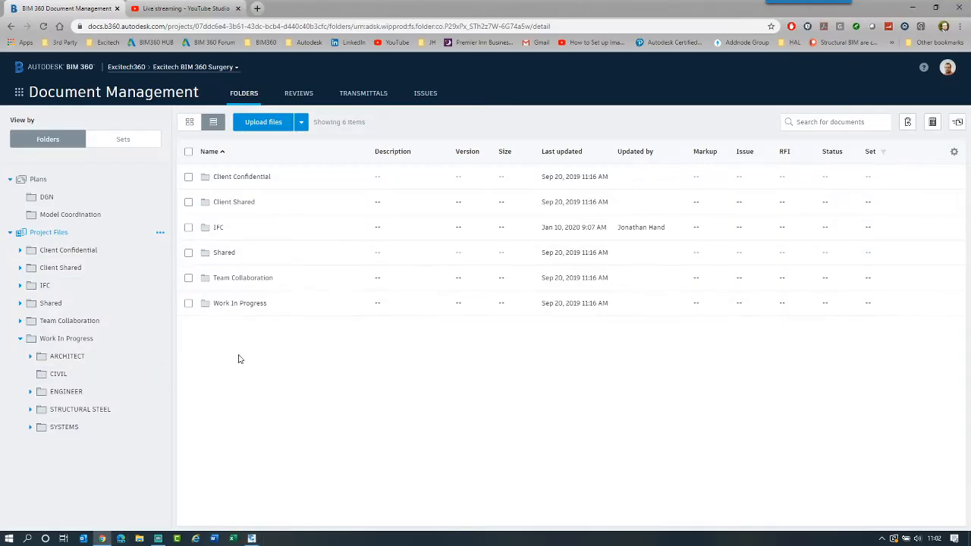
left_click(57, 236)
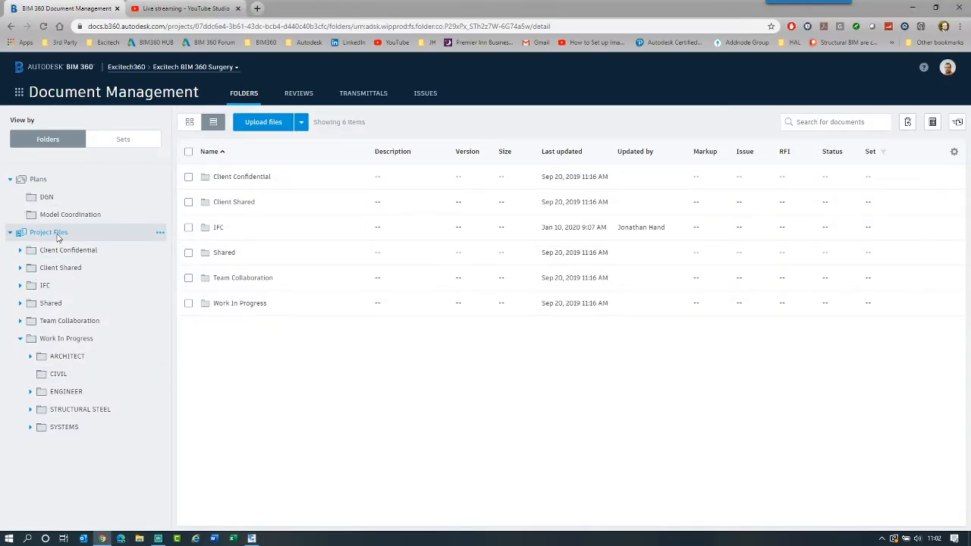
left_click(252, 538)
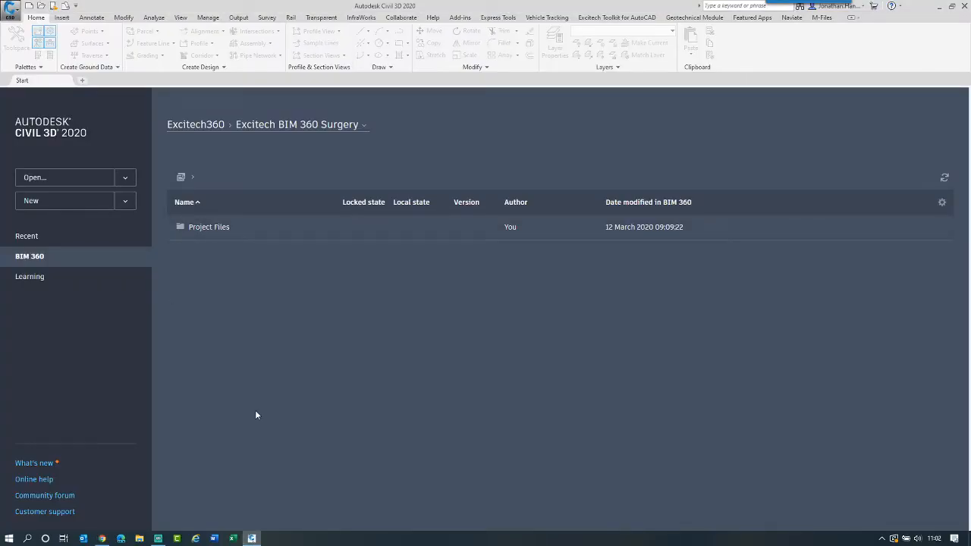
left_click(223, 228)
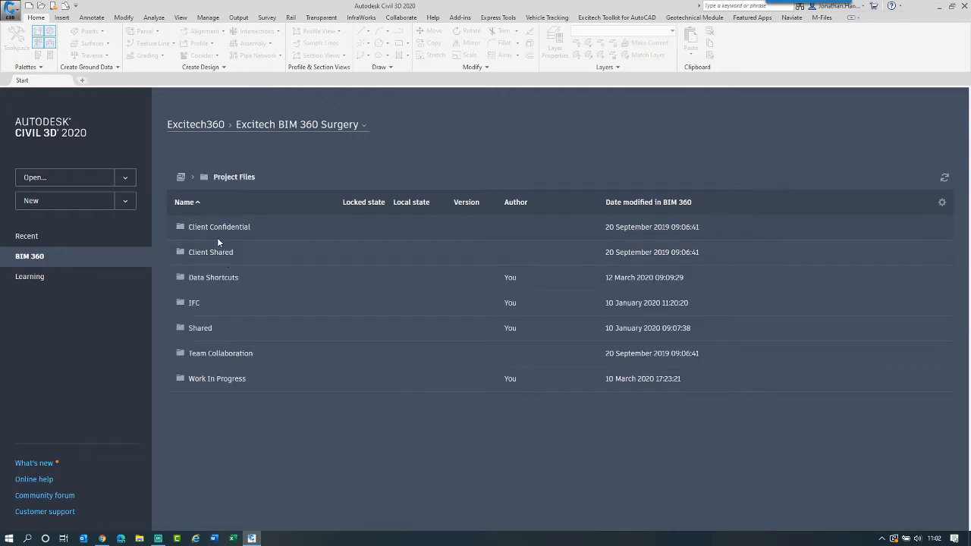
key("alt+Tab")
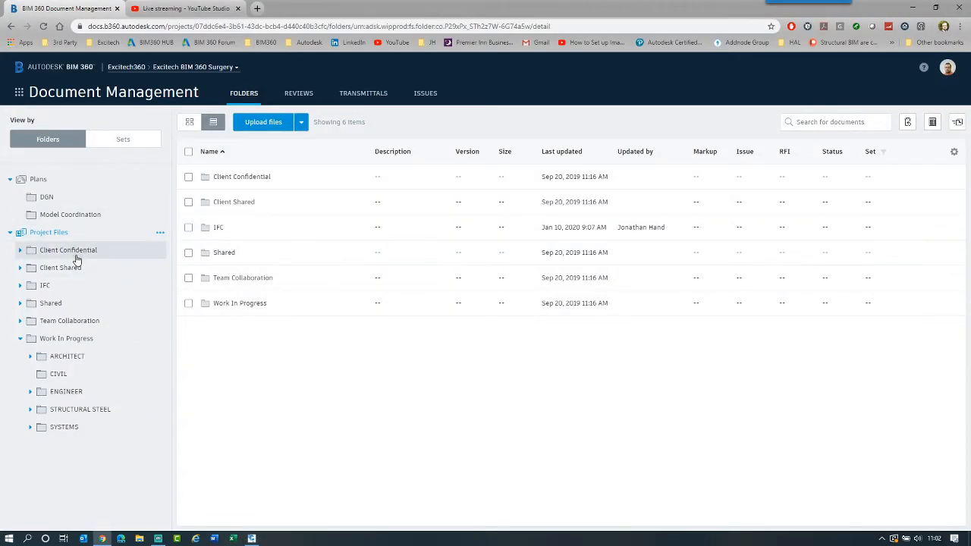
key("alt+Tab")
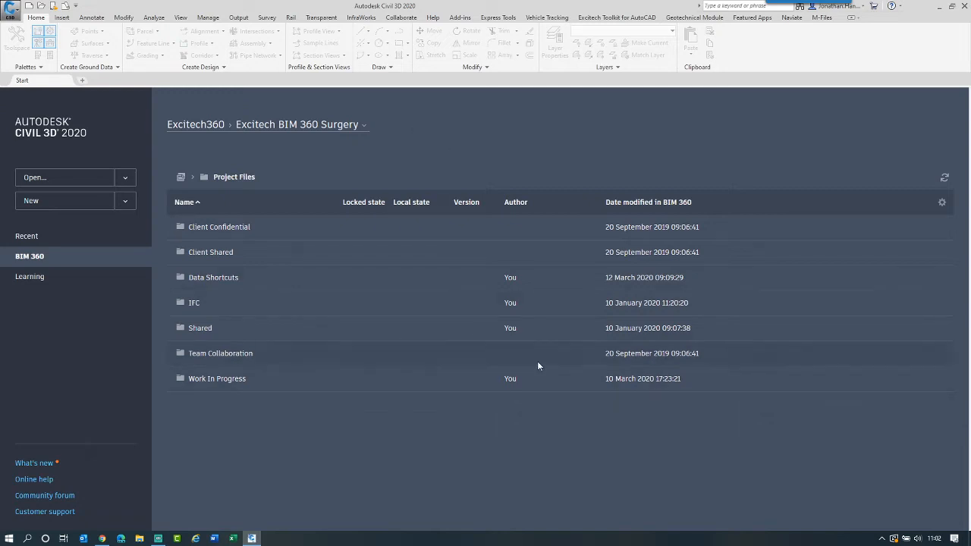
View the Autodesk connector's commands in the system tray, including Refresh Drives, and dismiss them without choosing any.
left_click(882, 539)
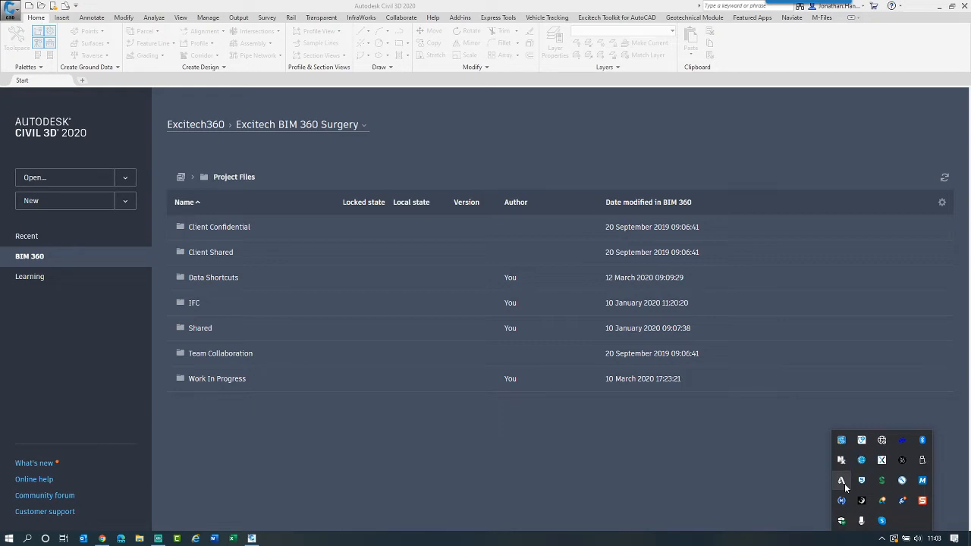
right_click(840, 483)
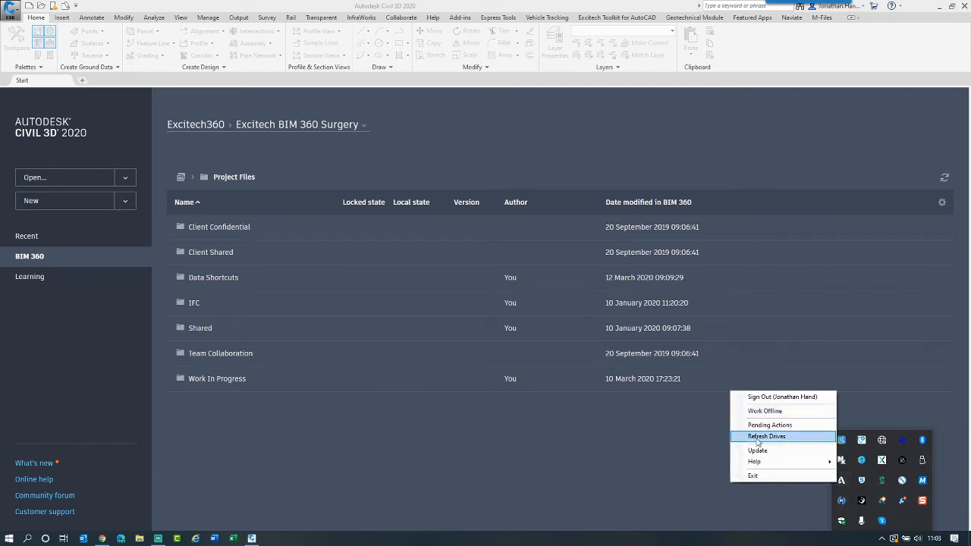
left_click(507, 454)
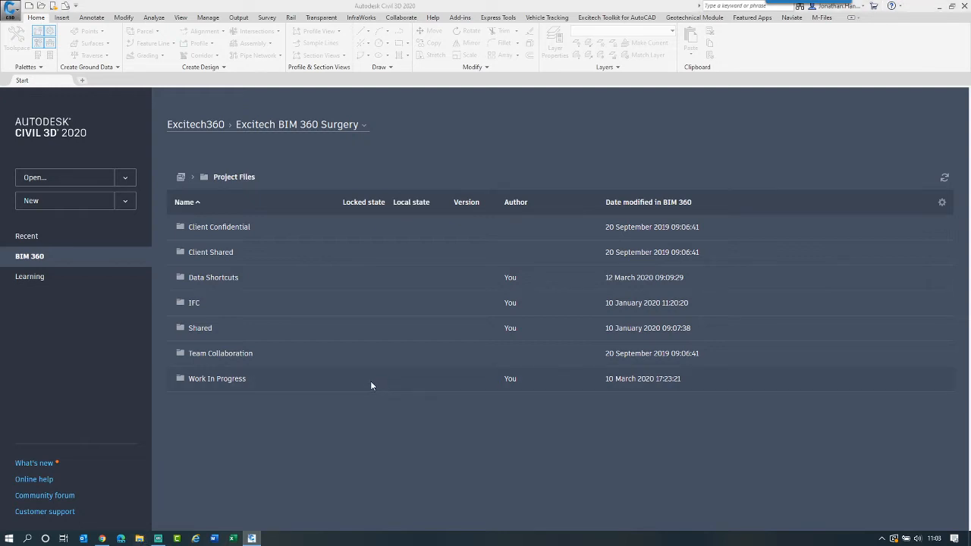
Browse the BIM 360 drive in File Explorer to Excitech360 > Excitech BIM 360 Surgery > Project Files, and return to Civil 3D.
double_click(413, 173)
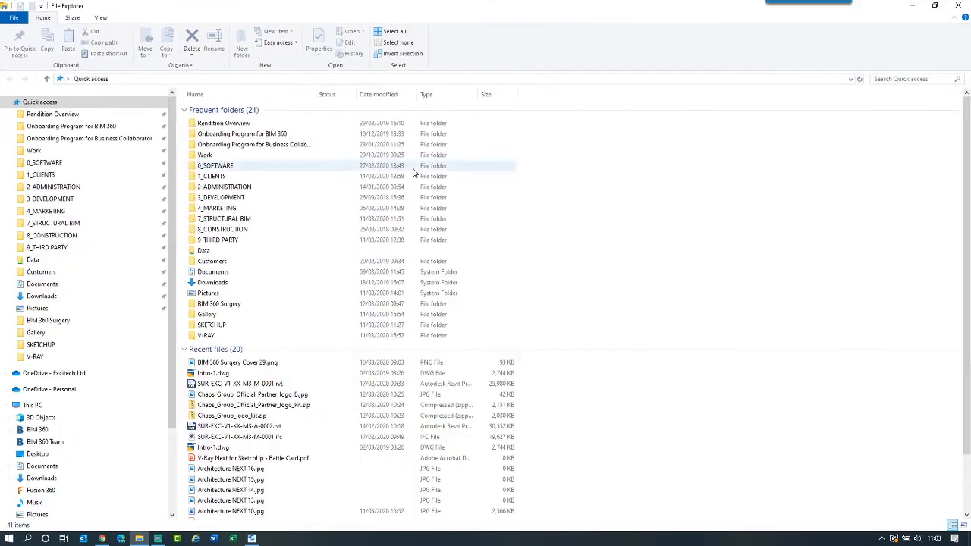
scroll(30, 341, "down", 2)
left_click(38, 373)
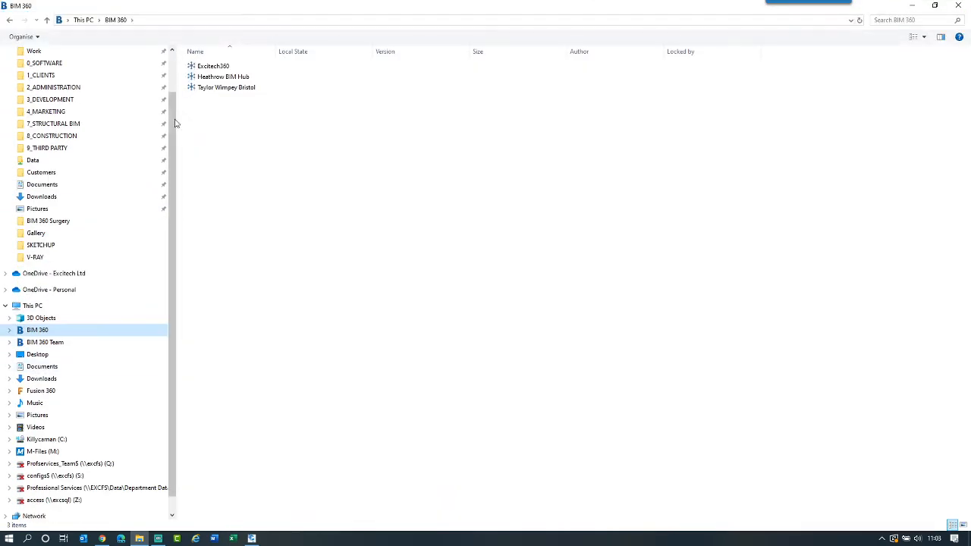
double_click(211, 66)
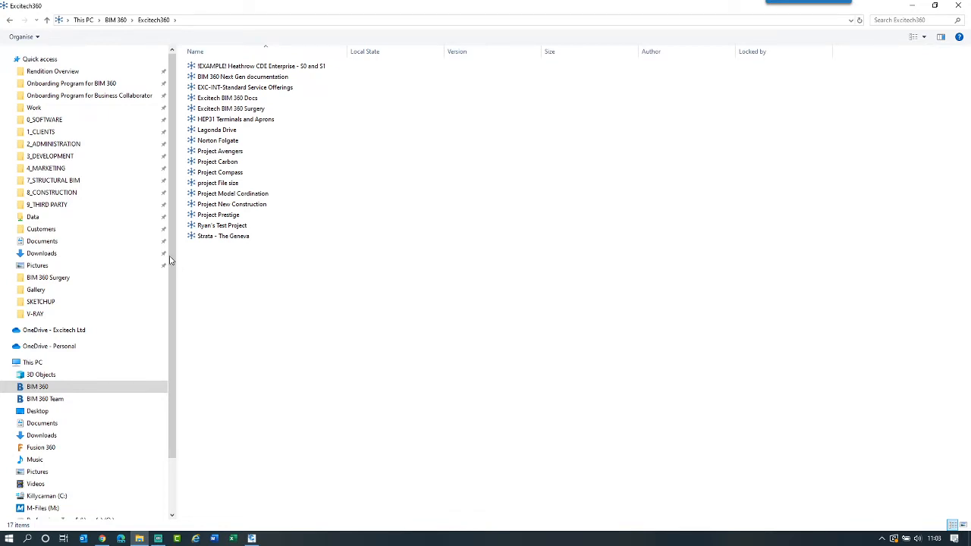
double_click(241, 111)
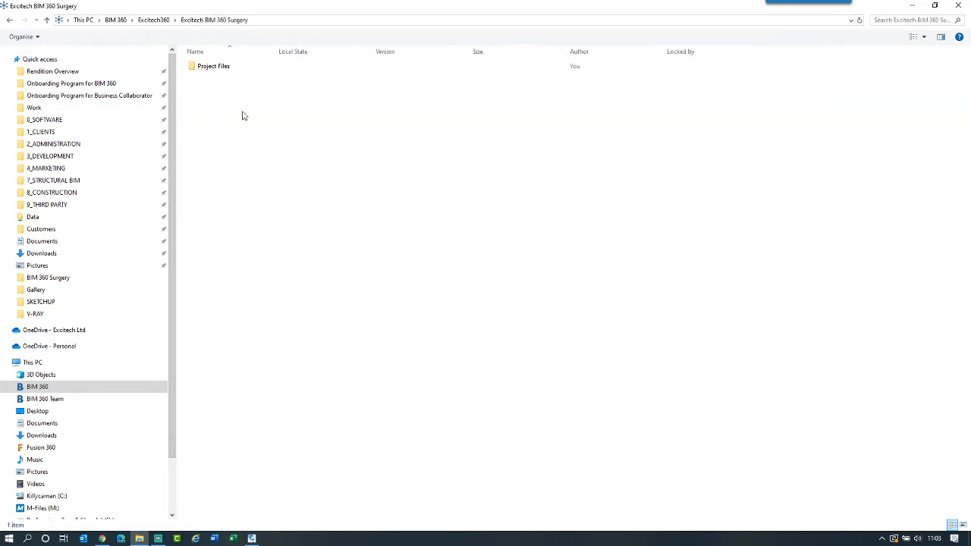
double_click(216, 67)
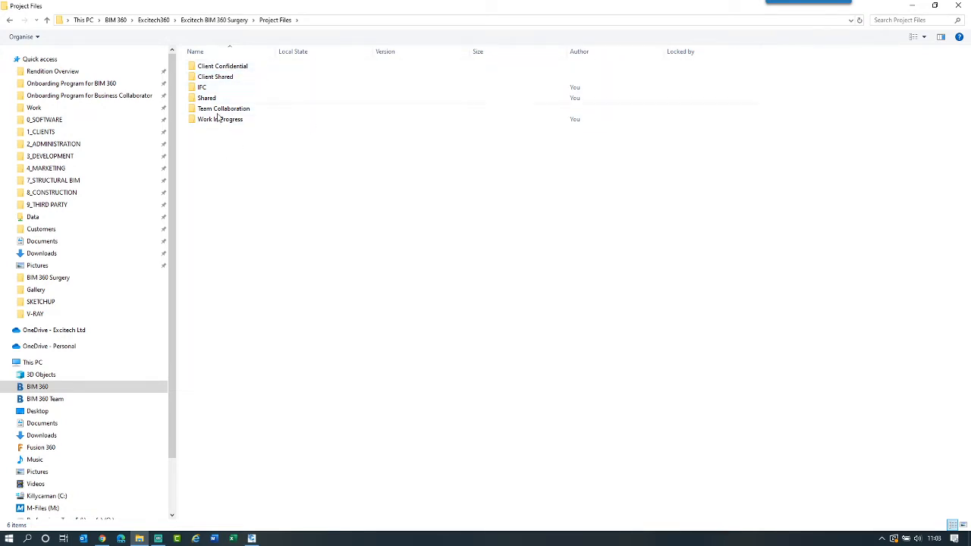
left_click(914, 5)
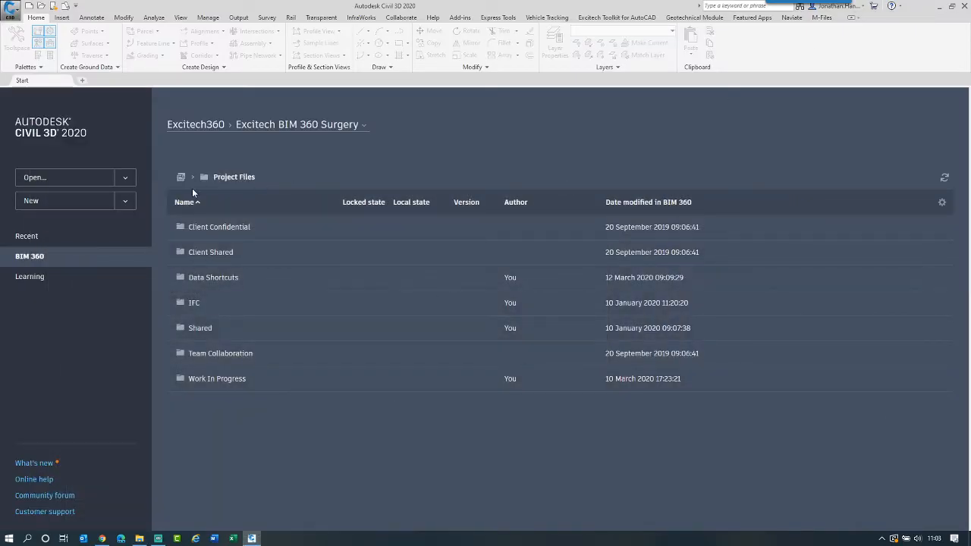
Open the drawing Intro-1.dwg from the BIM 360 Surgery #29 folder on the desktop.
left_click(45, 185)
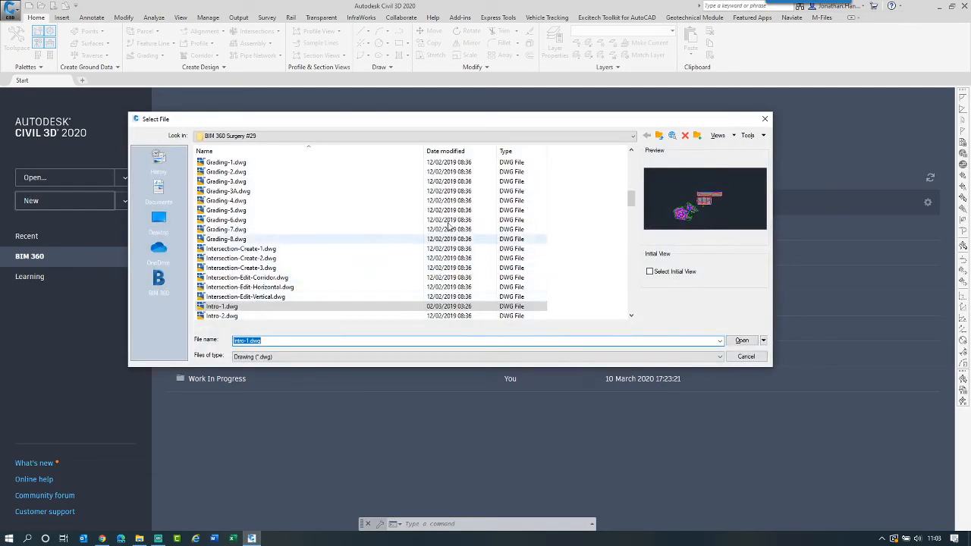
left_click(310, 135)
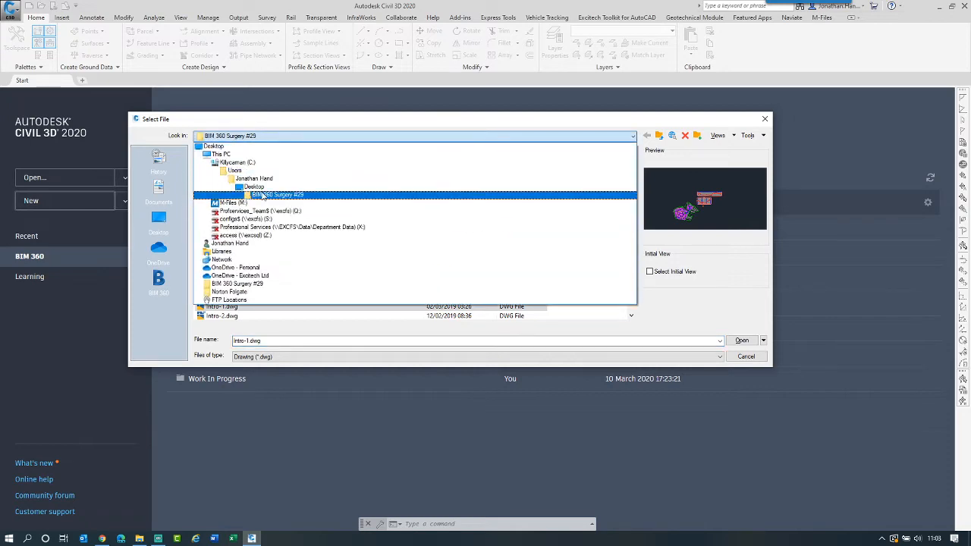
left_click(257, 194)
scroll(226, 264, "down", 5)
scroll(227, 264, "down", 3)
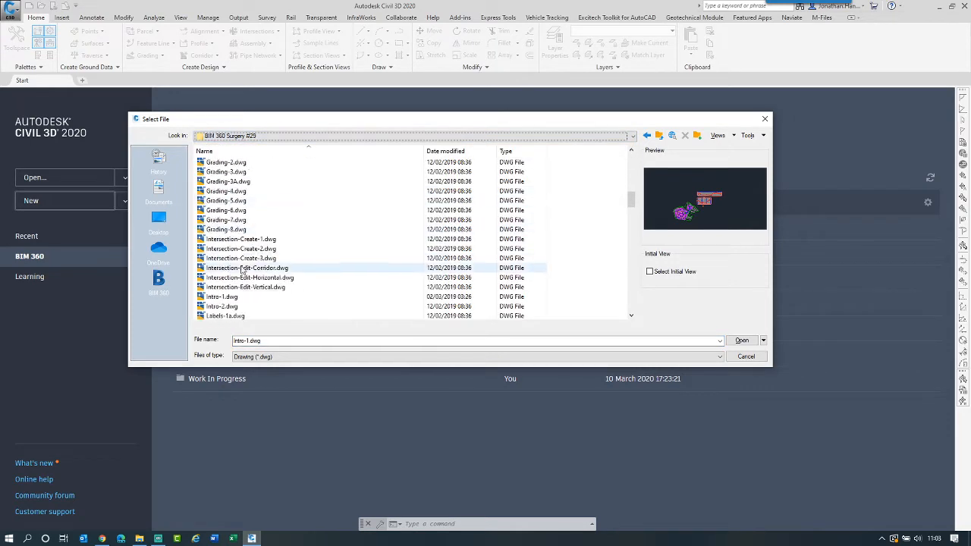
left_click(741, 341)
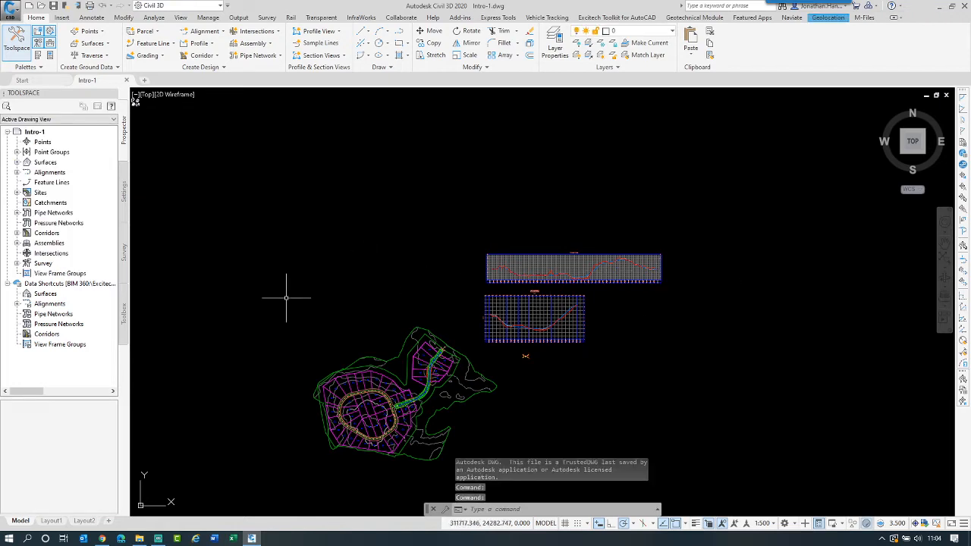
Start saving a copy of the drawing to BIM 360 > Excitech360 > Excitech BIM 360 Surgery > Project Files > Work In Progress > CIVIL.
left_click(10, 16)
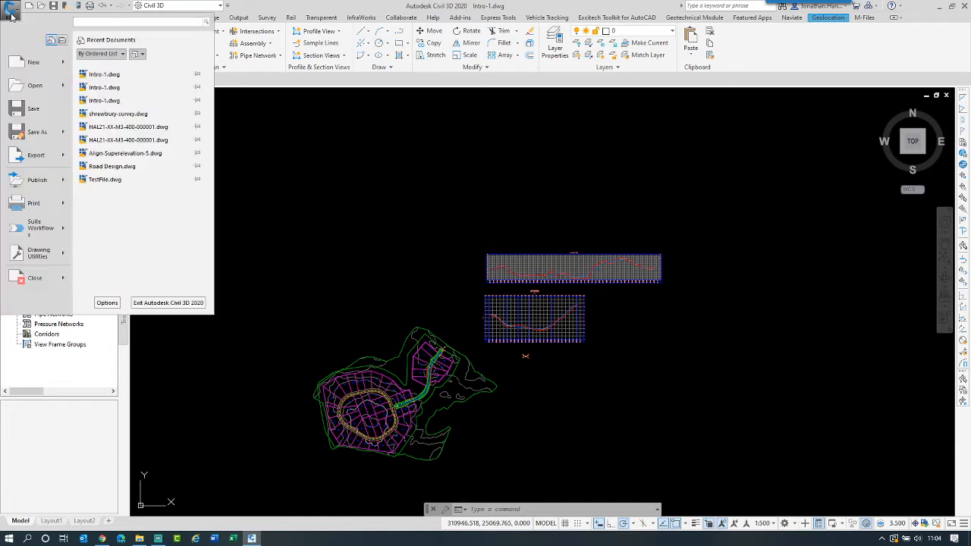
mouse_move(64, 135)
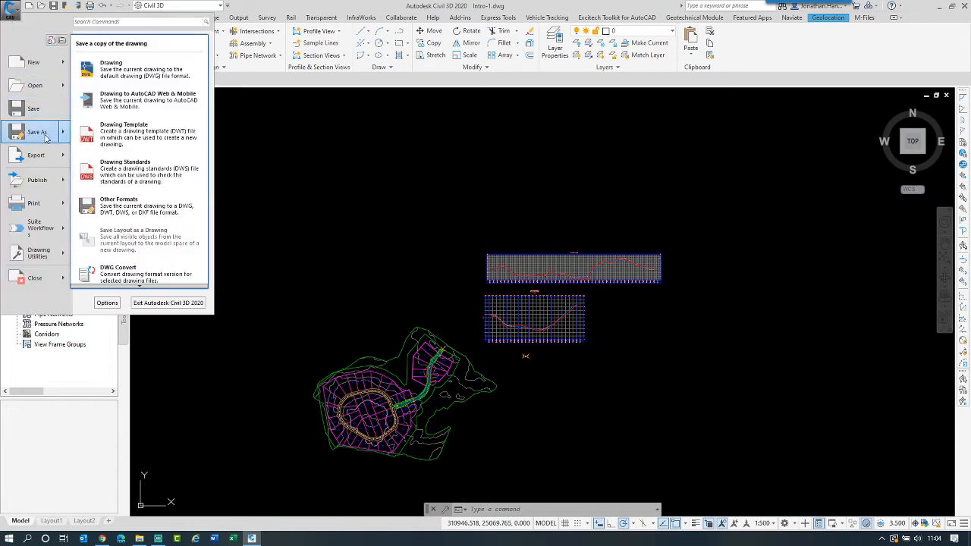
left_click(147, 76)
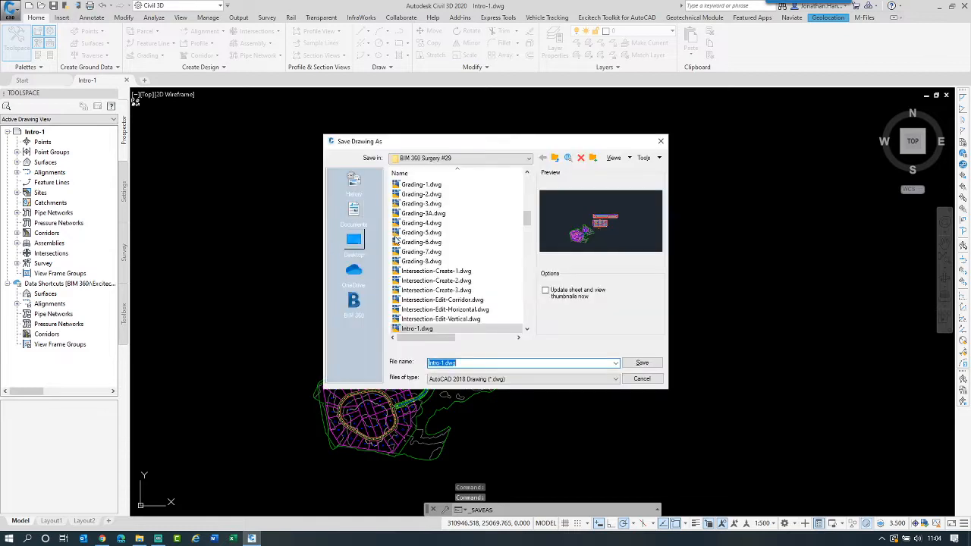
left_click(352, 311)
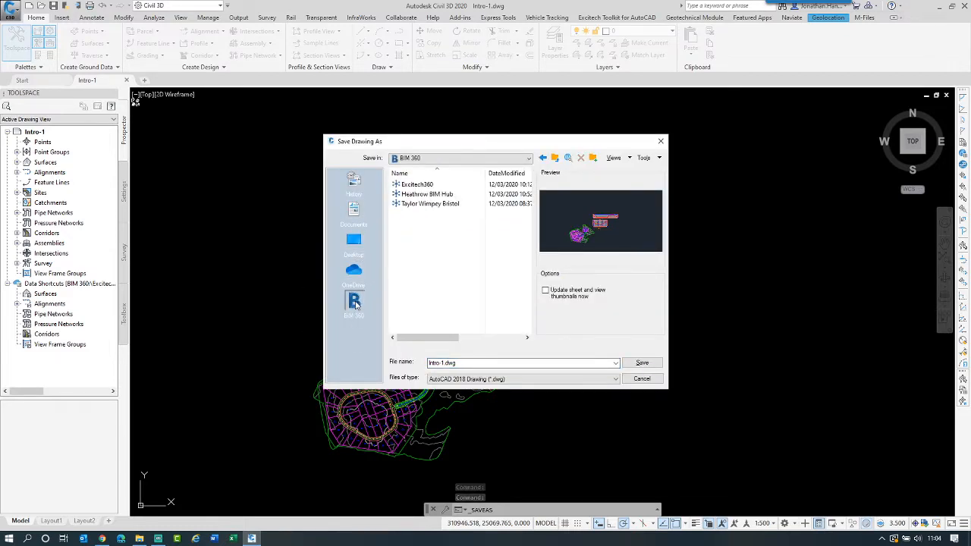
double_click(416, 185)
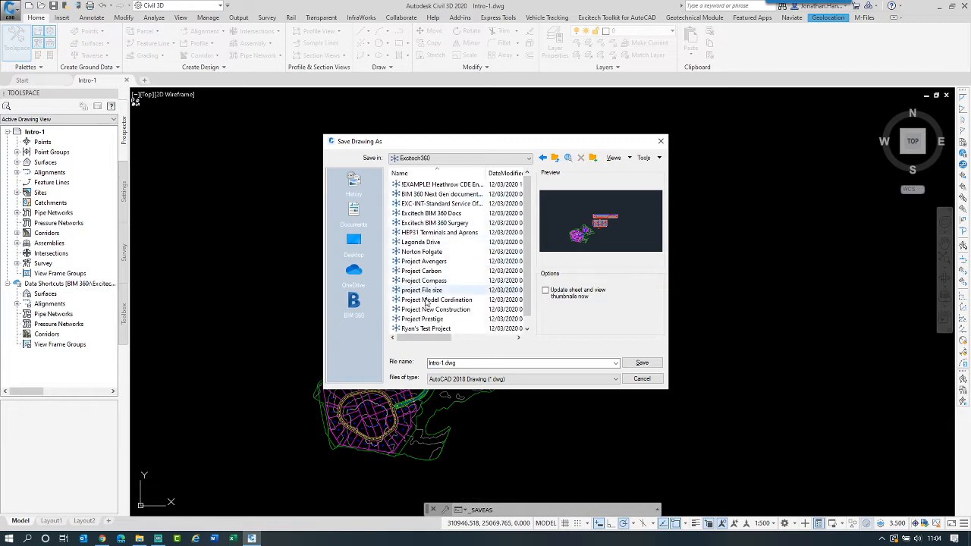
double_click(436, 223)
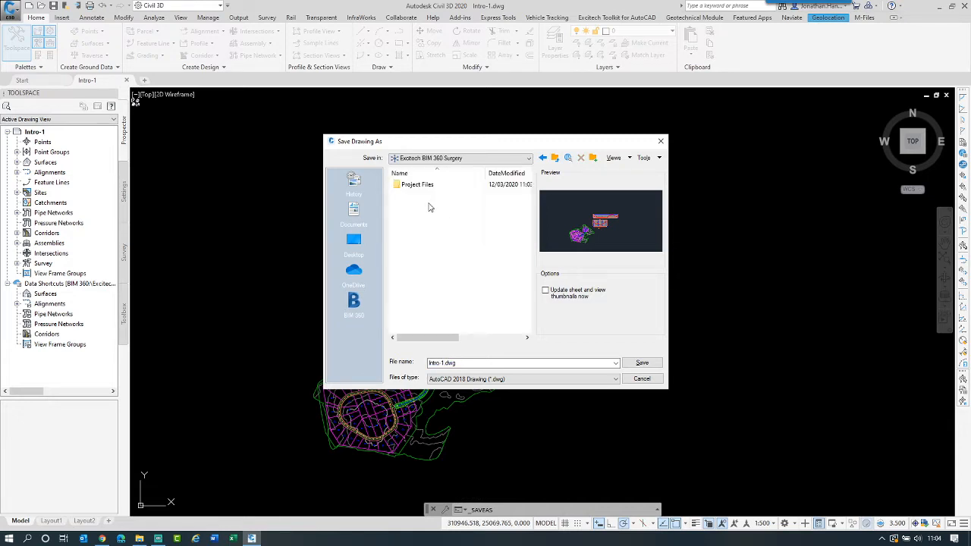
double_click(416, 184)
left_click(417, 235)
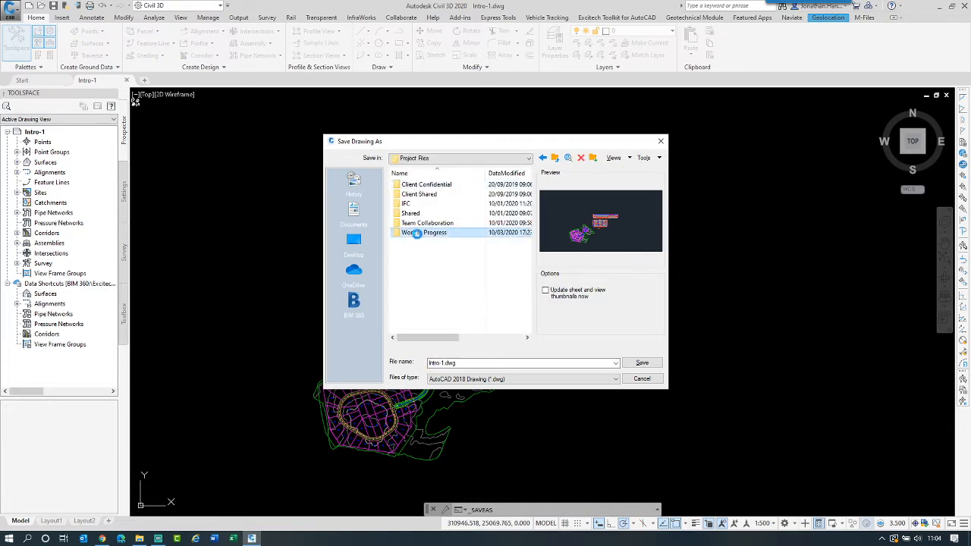
double_click(417, 236)
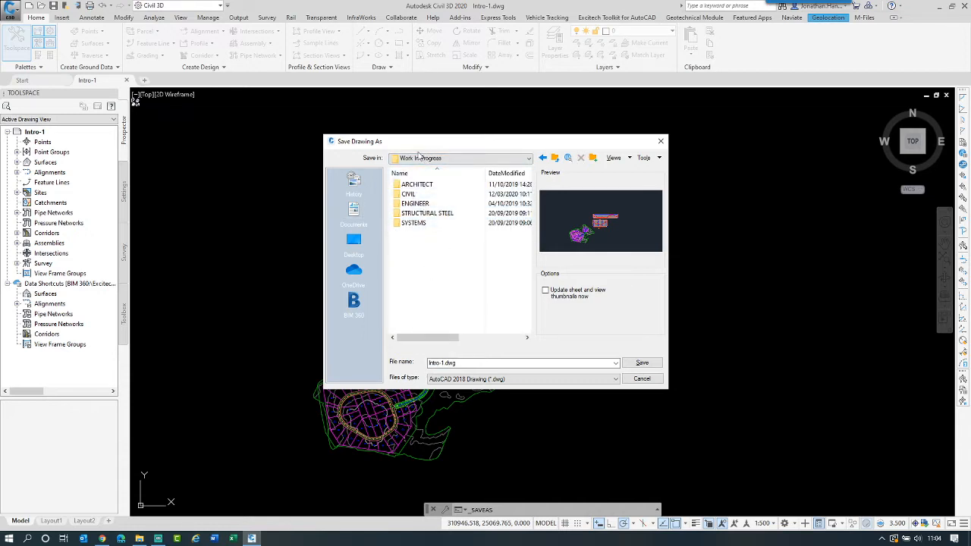
left_click(409, 195)
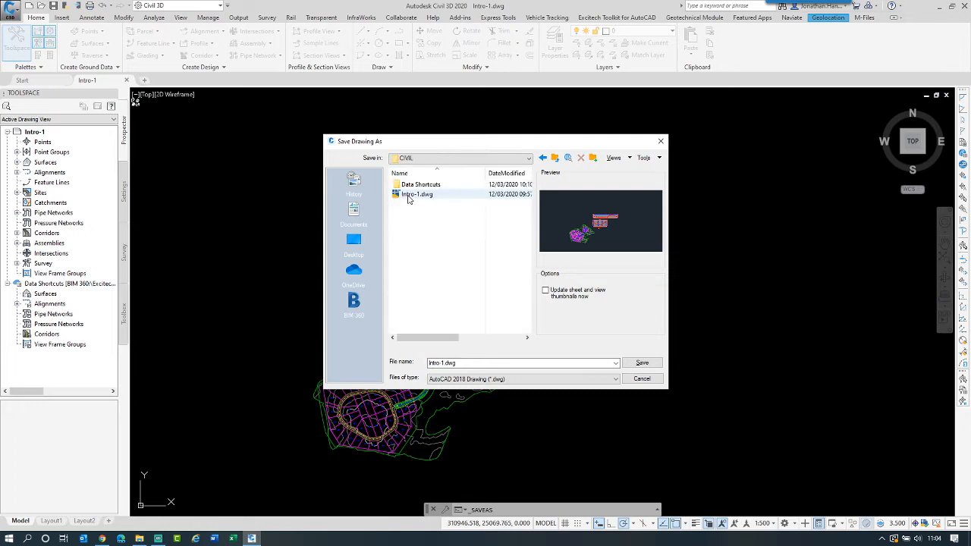
Try to delete the existing Intro-1.dwg from the CIVIL folder within the save dialog.
left_click(410, 195)
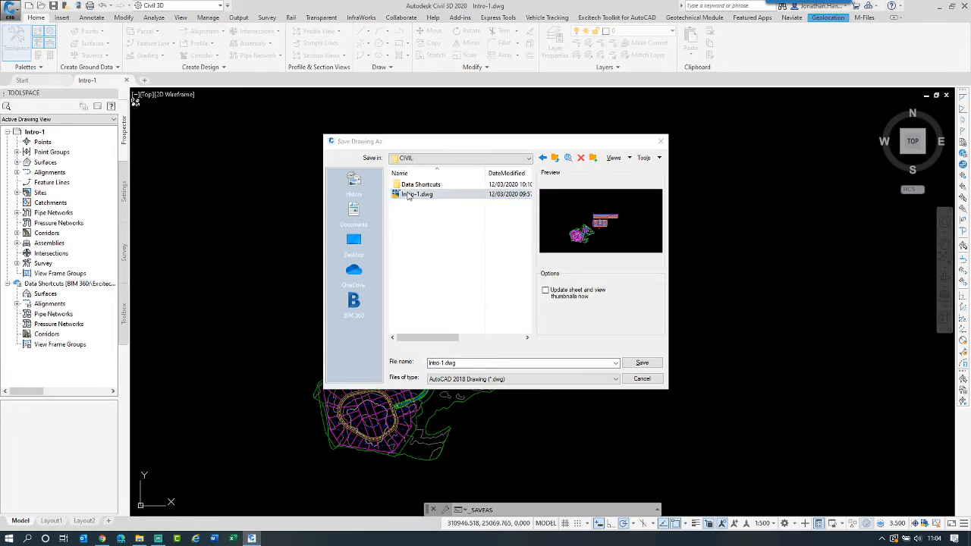
key("Delete")
left_click(522, 274)
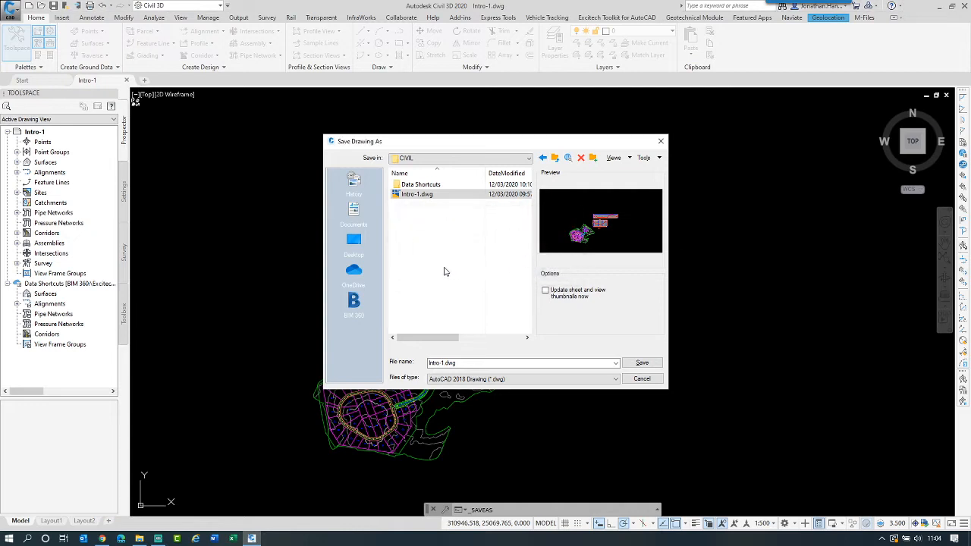
left_click(424, 245)
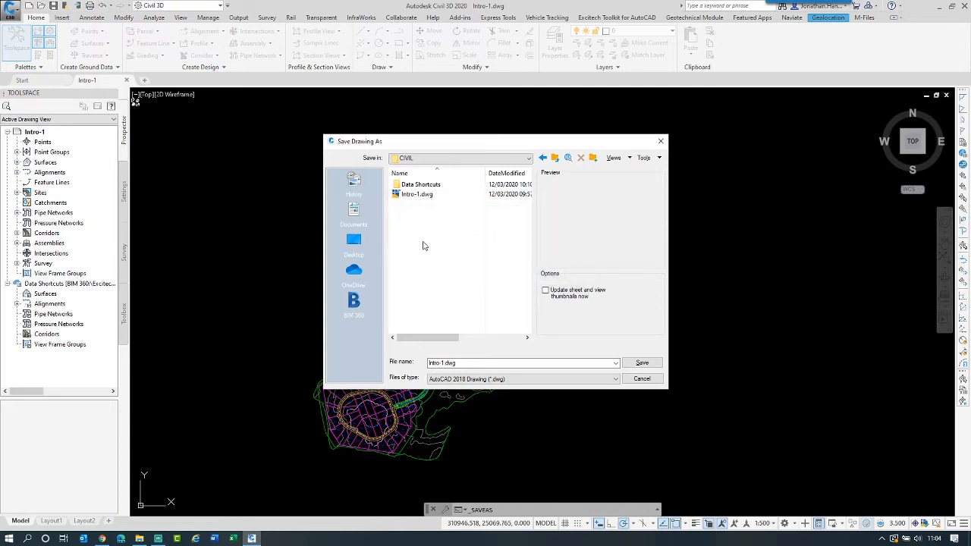
left_click(427, 196)
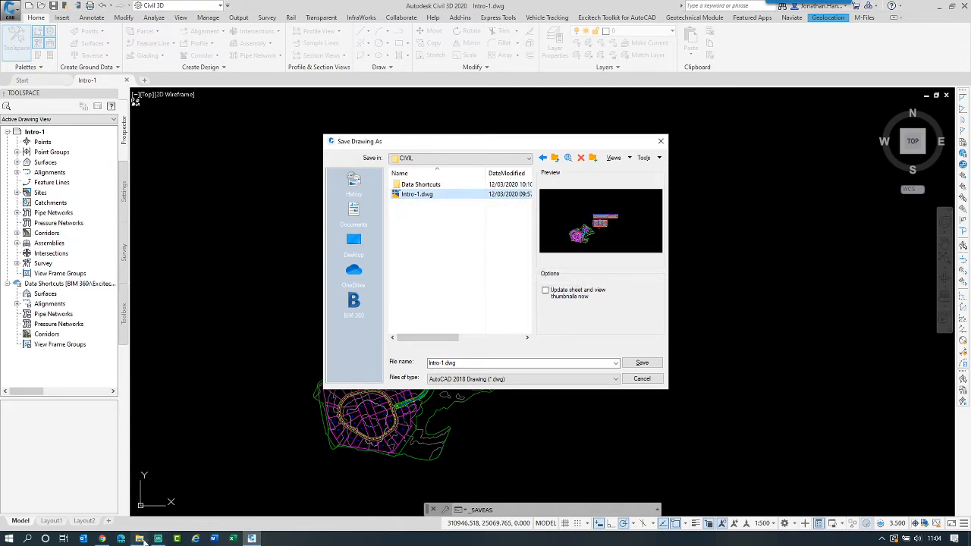
Reopen the CIVIL folder and save the drawing there as Intro-1.dwg, replacing the existing file.
left_click(555, 157)
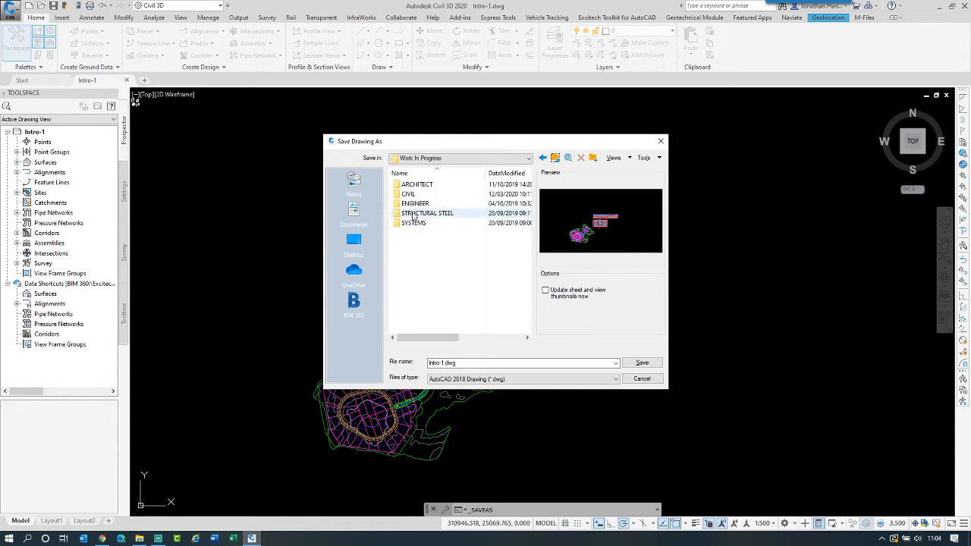
double_click(410, 198)
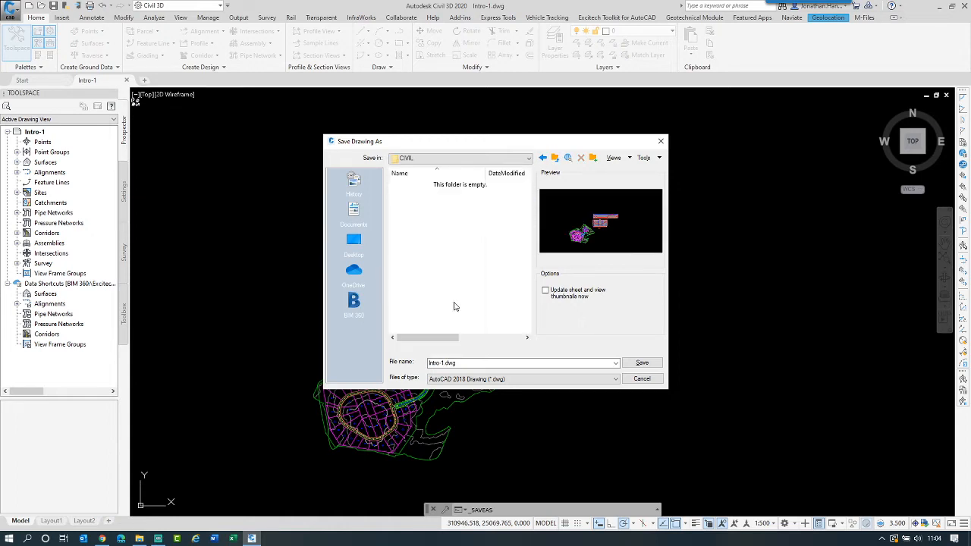
key("Return")
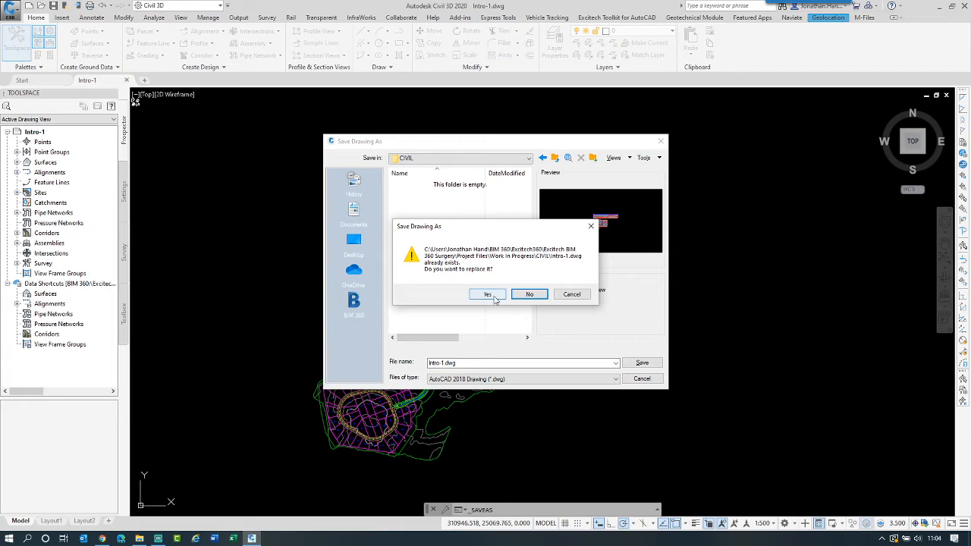
left_click(493, 296)
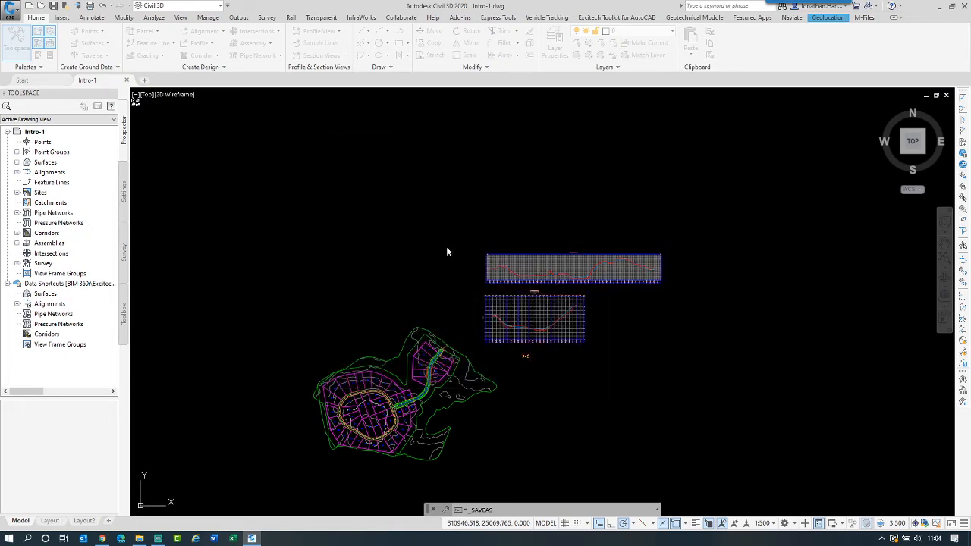
Switch to the BIM 360 web page, open Work In Progress > CIVIL and reload it to look for the saved drawing.
left_click(102, 538)
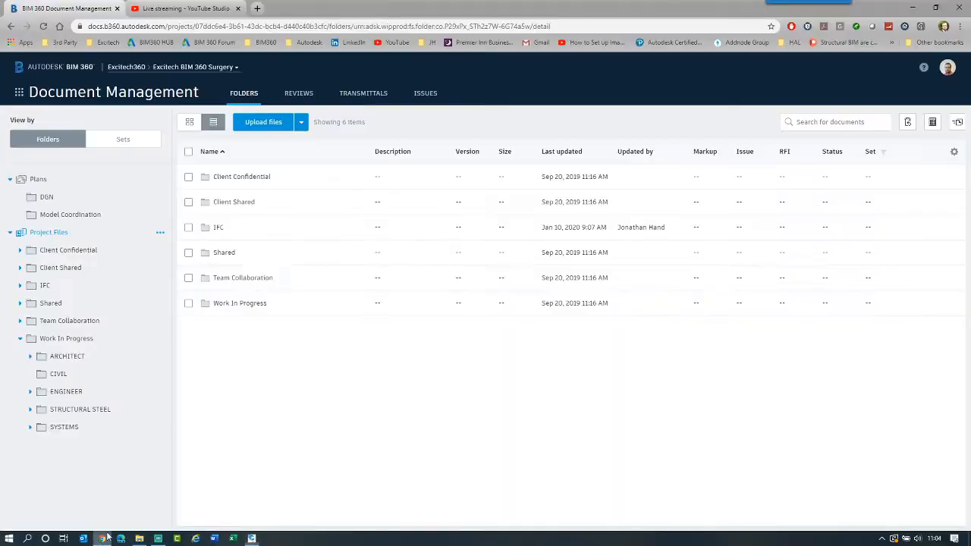
left_click(72, 377)
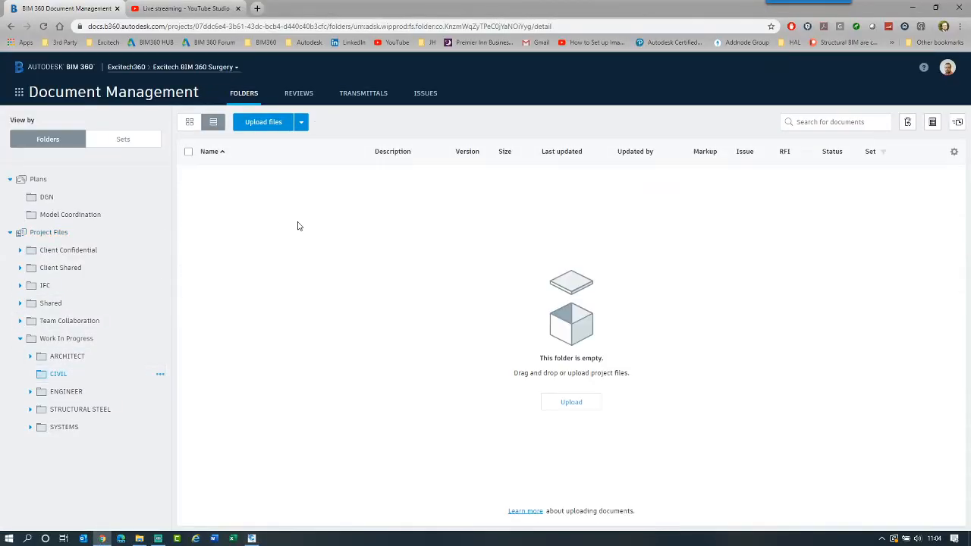
left_click(44, 26)
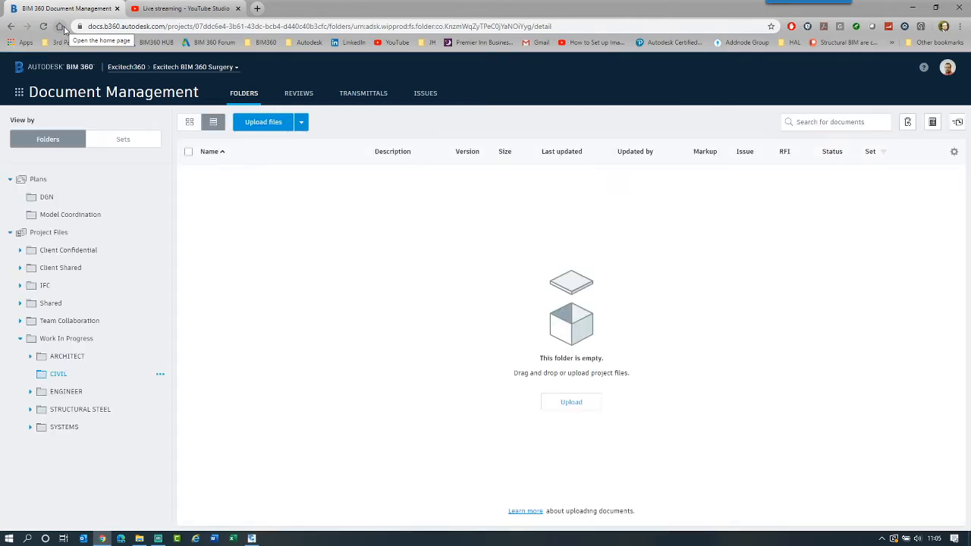
Return to Civil 3D and save the drawing again as Intro-1.dwg in the CIVIL folder, overwriting the existing copy.
left_click(252, 539)
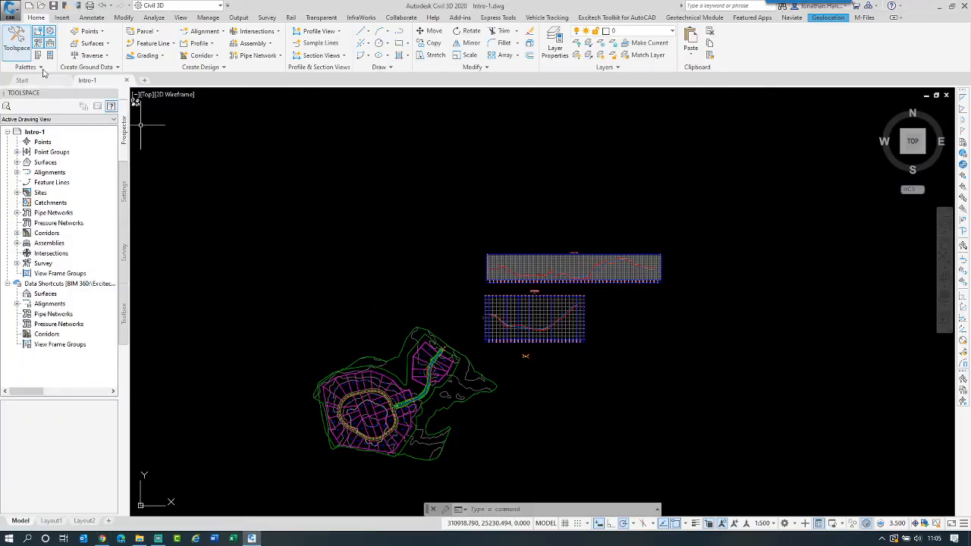
left_click(9, 14)
left_click(34, 134)
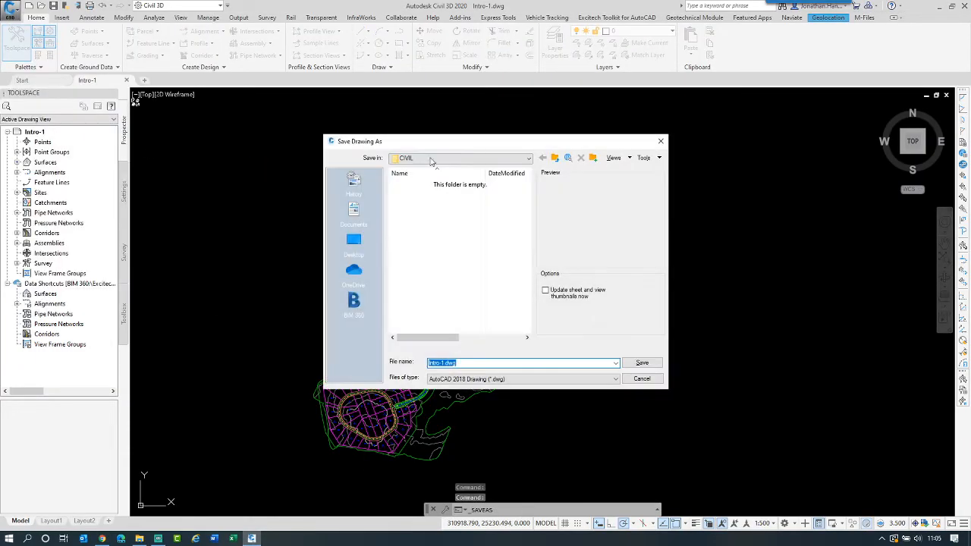
left_click(642, 362)
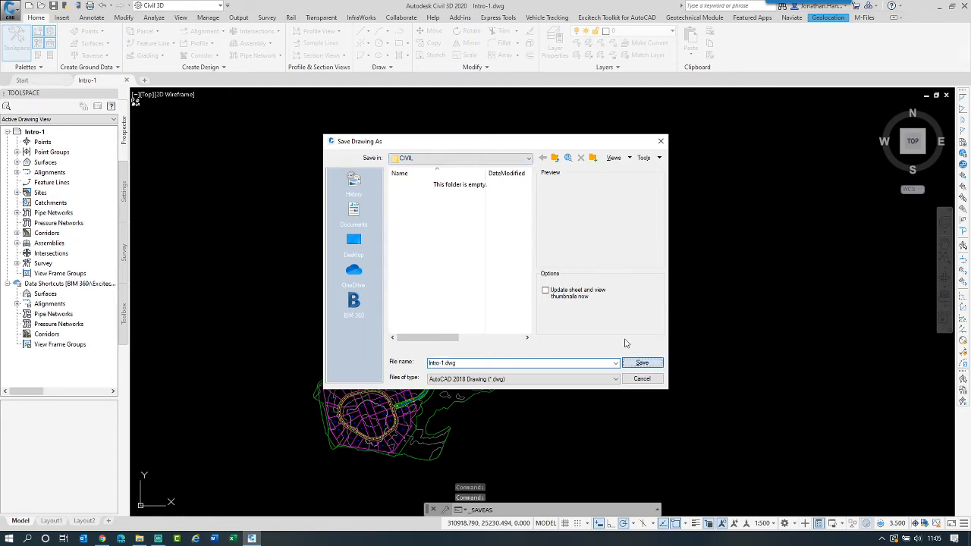
left_click(488, 293)
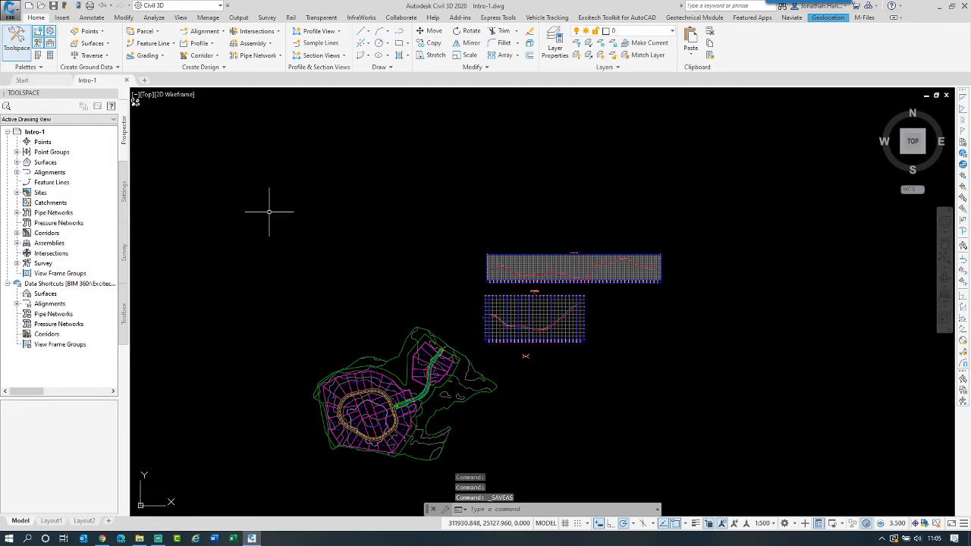
Reload the BIM 360 web page and recheck the CIVIL folder for the uploaded drawing.
left_click(106, 542)
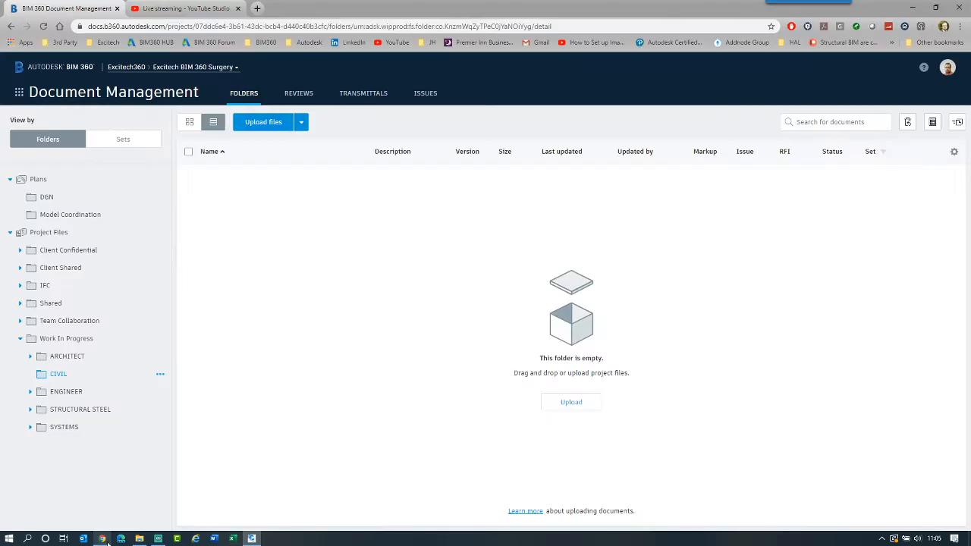
left_click(44, 27)
left_click(251, 538)
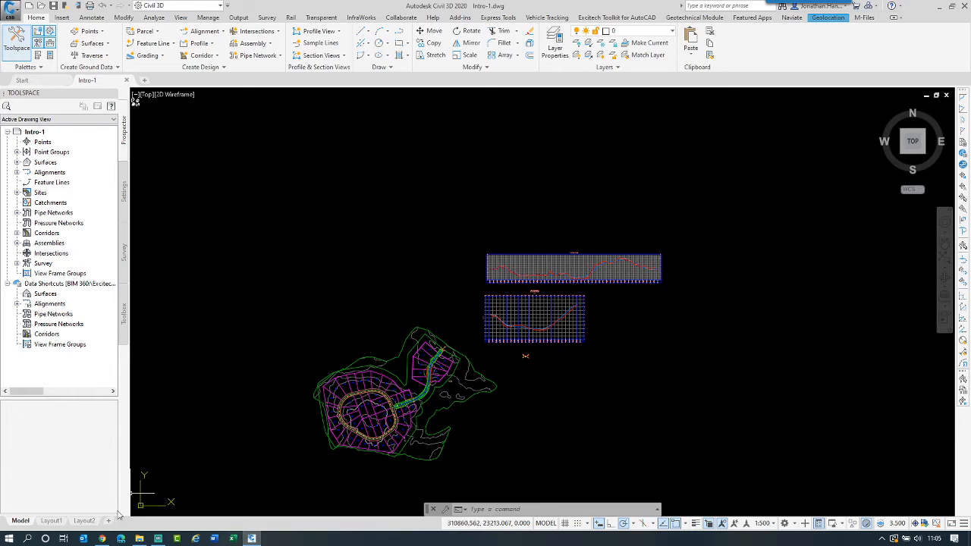
left_click(103, 539)
left_click(79, 358)
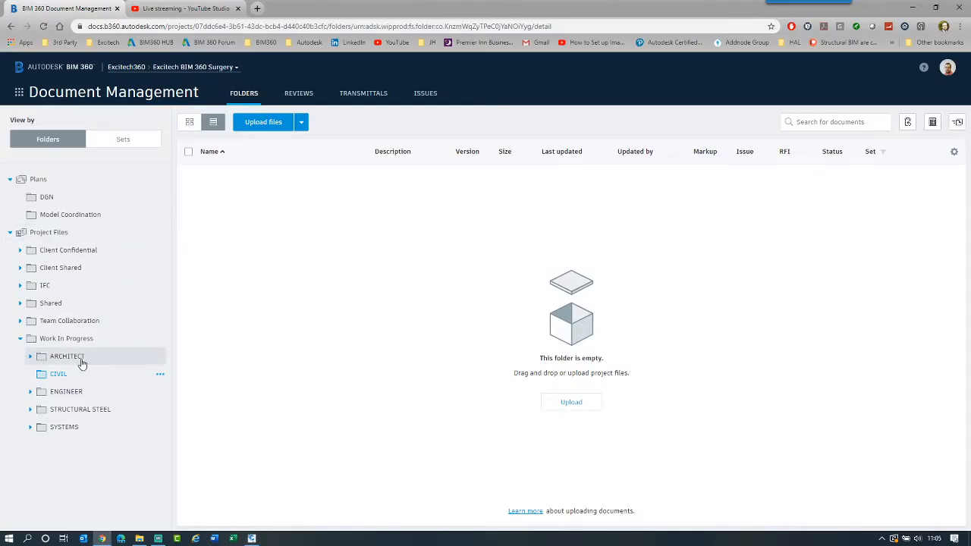
left_click(75, 375)
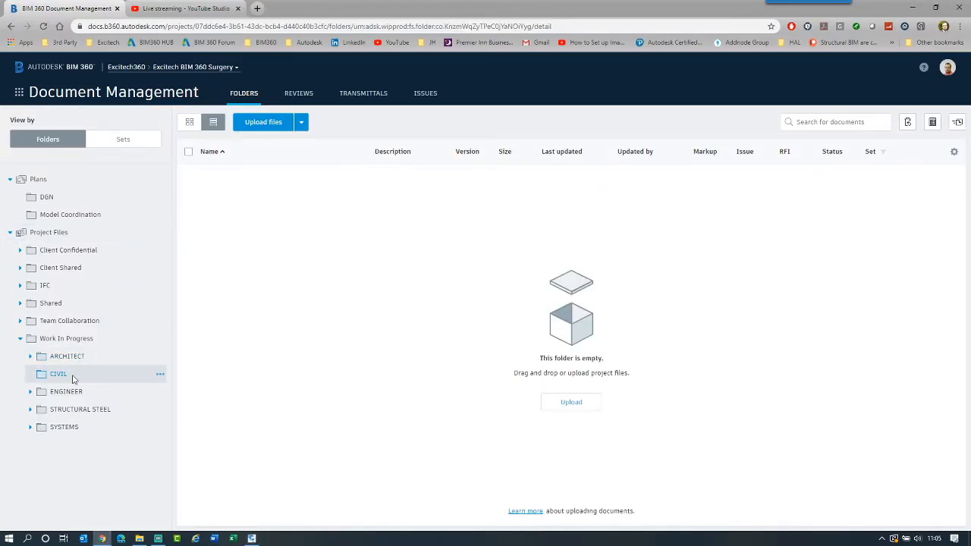
Return to Civil 3D and check Work In Progress > CIVIL in the start page's BIM 360 project files.
left_click(252, 540)
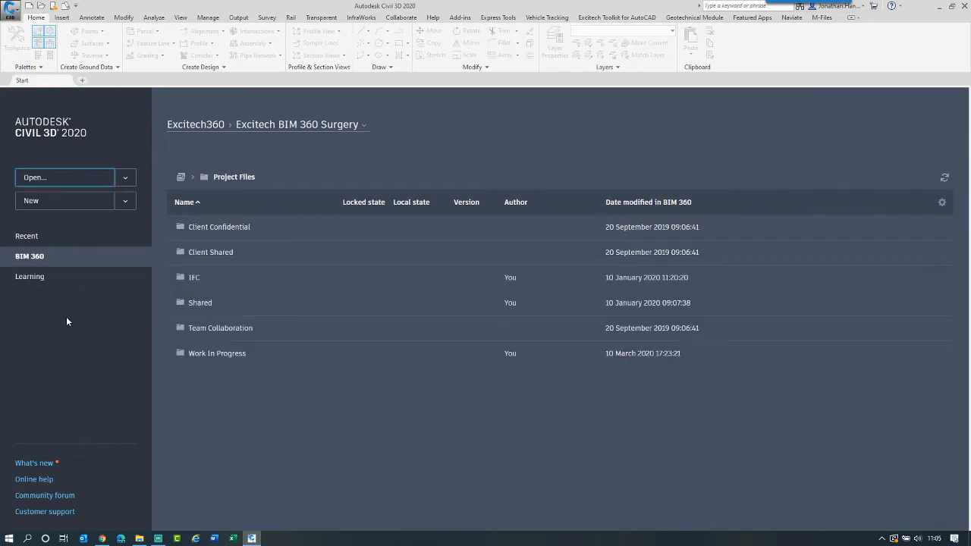
left_click(220, 353)
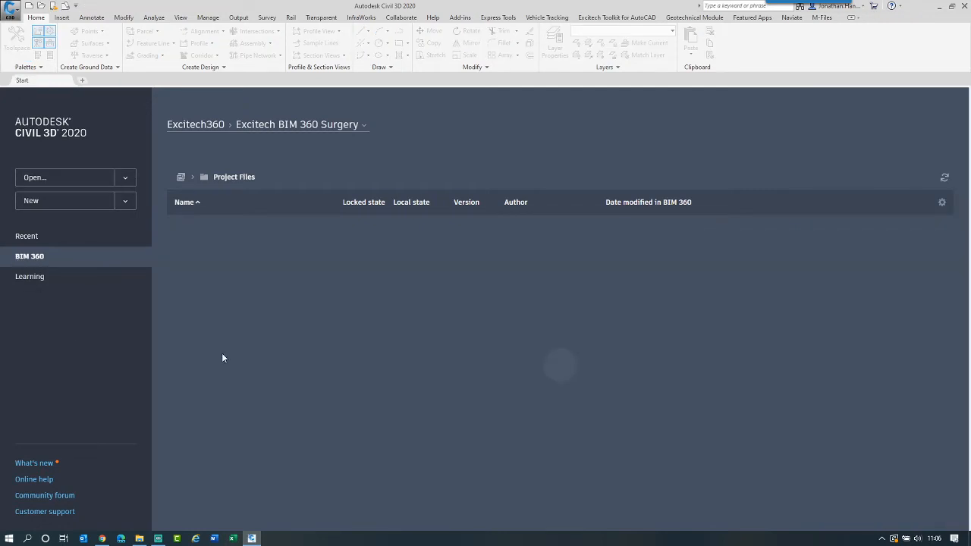
left_click(196, 253)
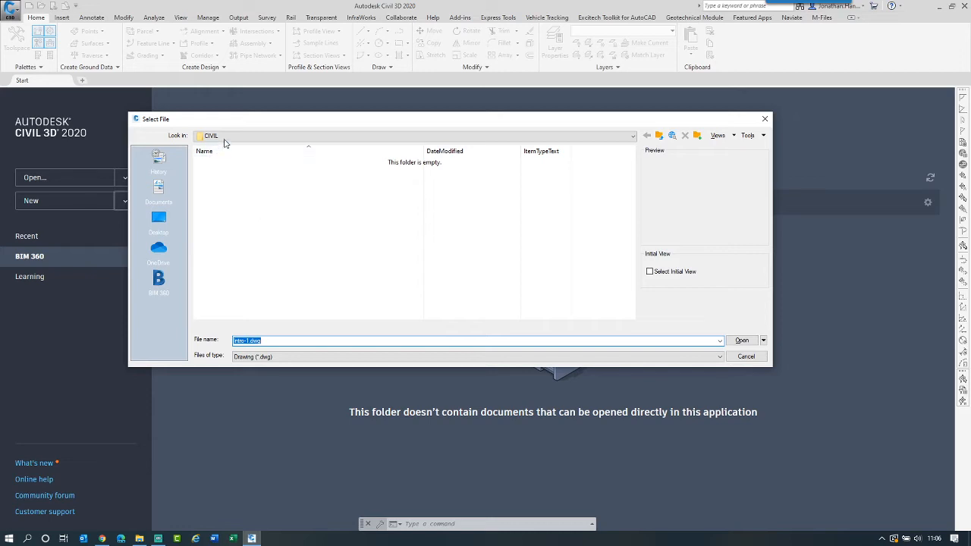
Open the local Intro-1.dwg from the BIM 360 Surgery #29 folder on the Desktop.
left_click(159, 218)
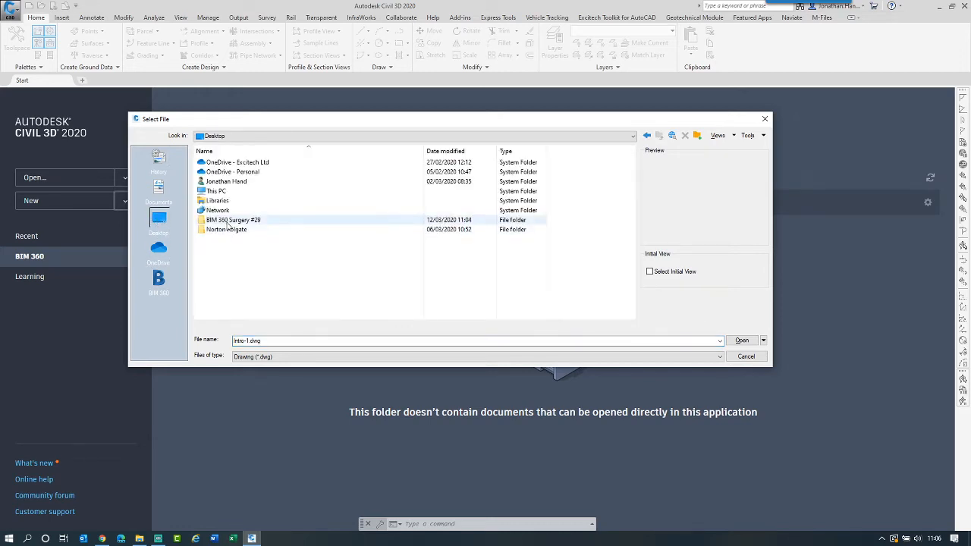
double_click(219, 221)
scroll(243, 250, "down", 10)
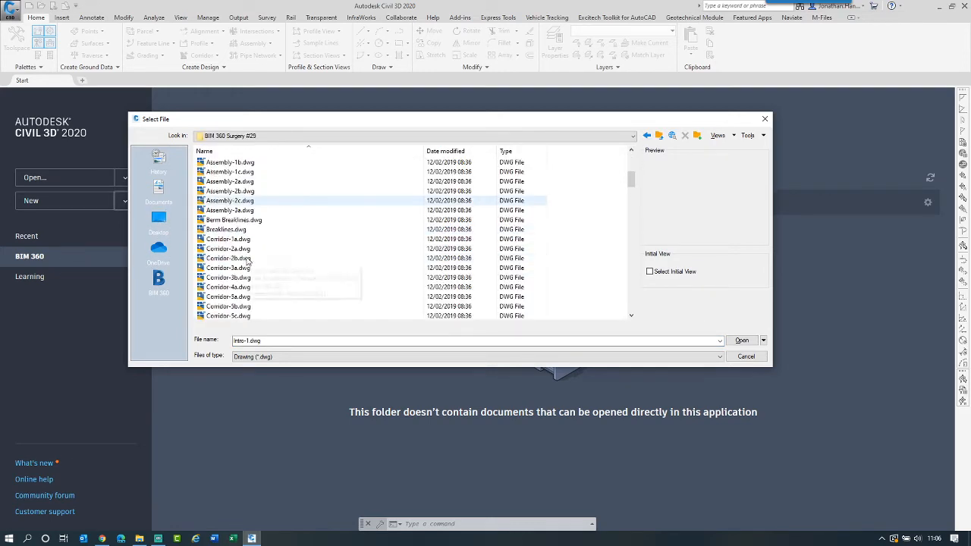
scroll(249, 262, "down", 8)
scroll(248, 262, "up", 5)
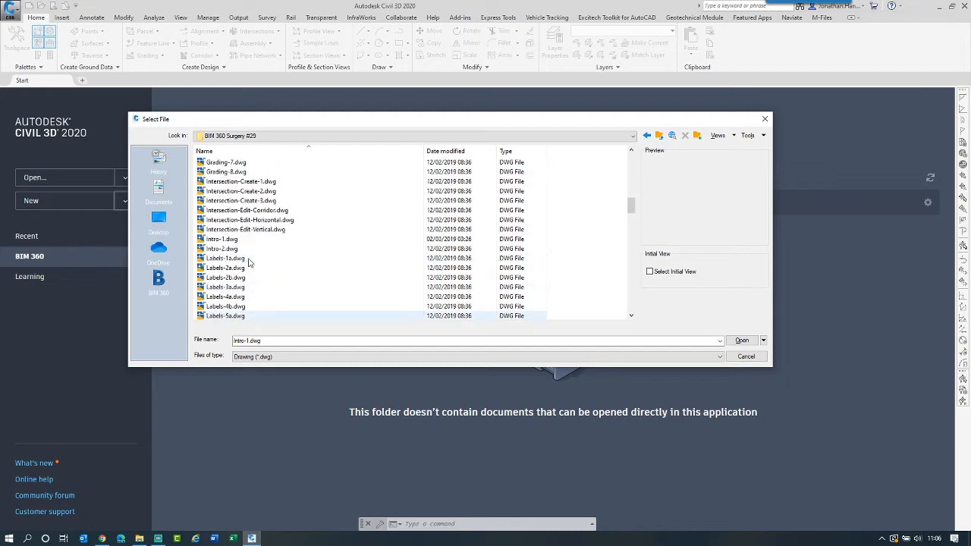
left_click(221, 239)
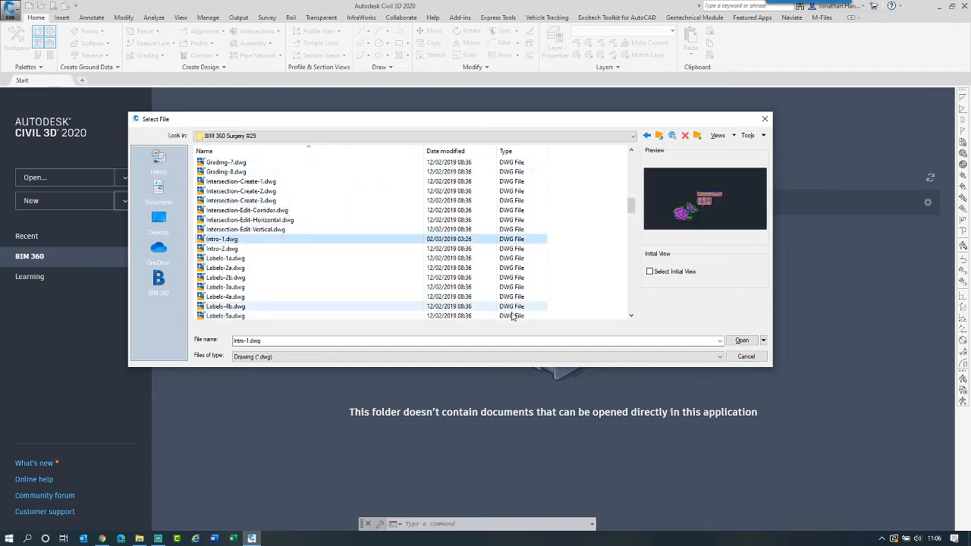
left_click(740, 342)
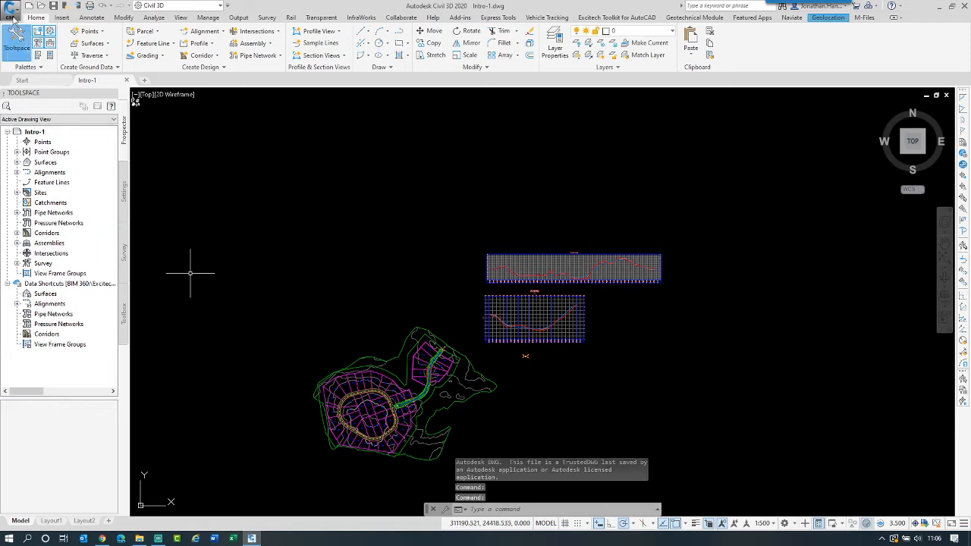
Switch to the BIM 360 web page and delete the CIVIL folder under Work In Progress.
left_click(104, 540)
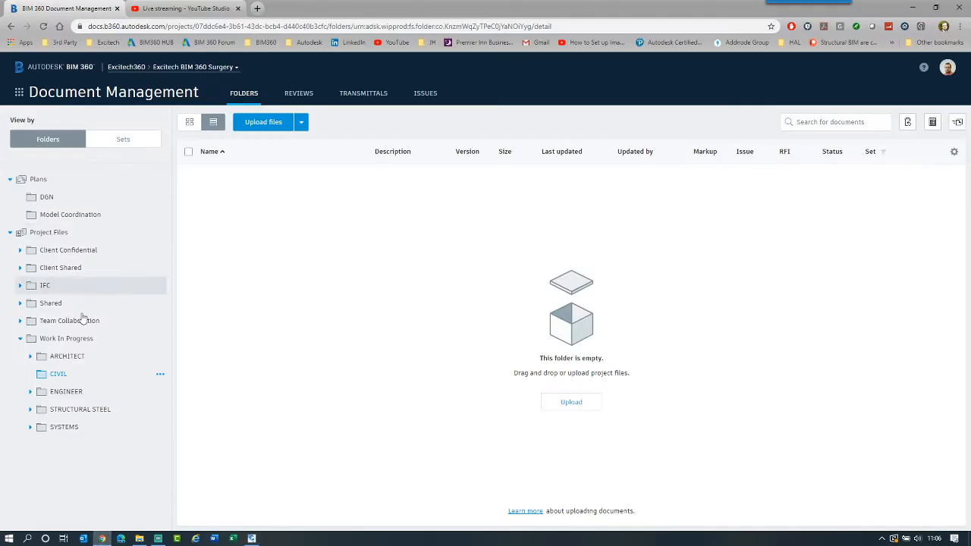
left_click(160, 375)
left_click(155, 282)
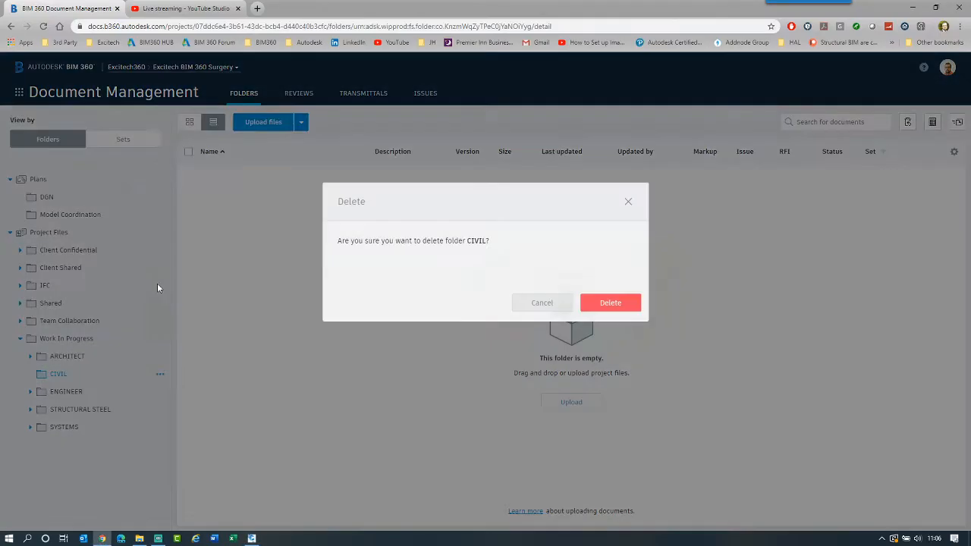
left_click(612, 316)
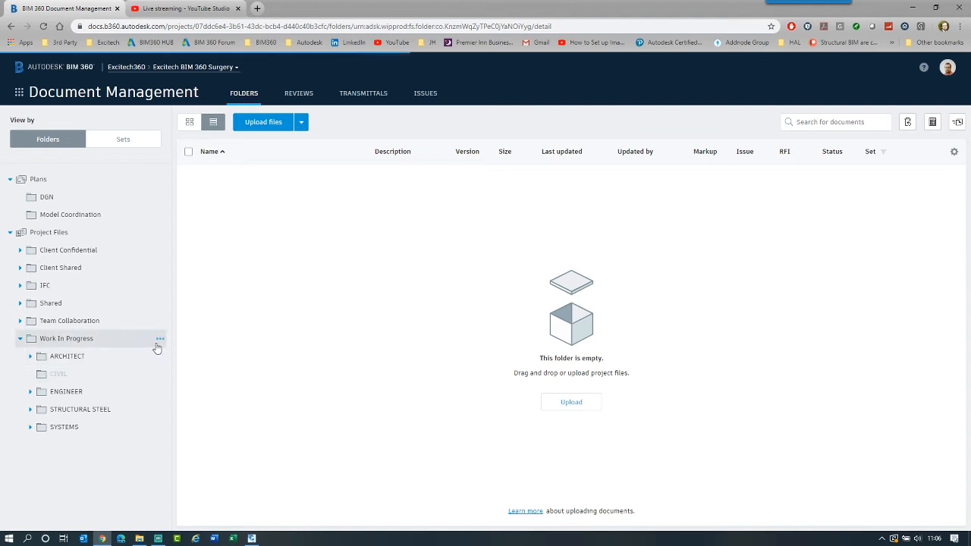
Add a subfolder named CIVIL 2 to the Work In Progress folder.
left_click(160, 340)
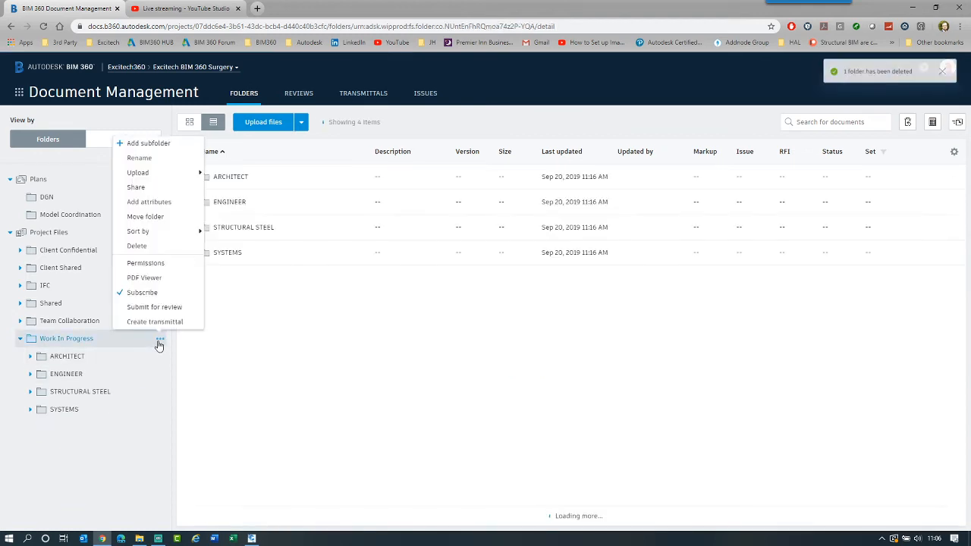
left_click(135, 161)
left_click(145, 409)
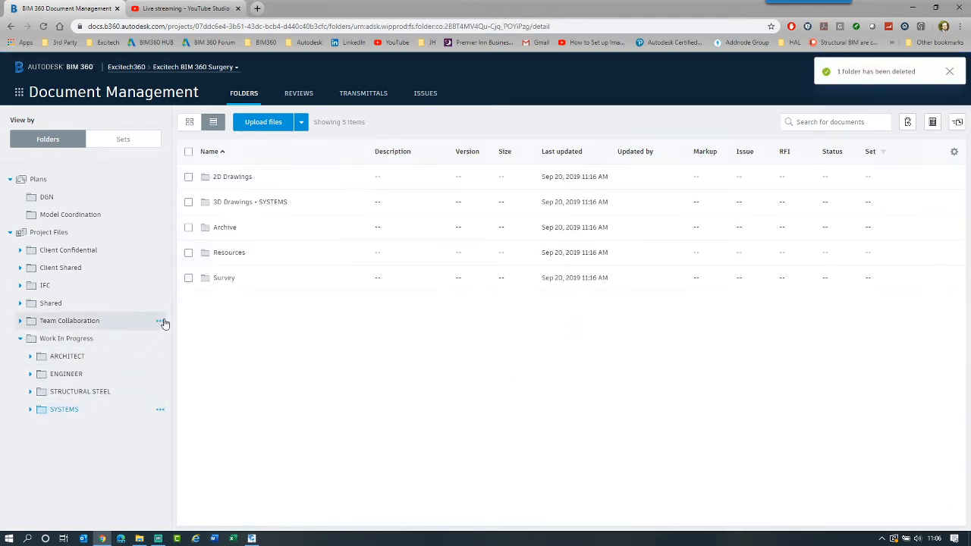
left_click(154, 342)
left_click(159, 339)
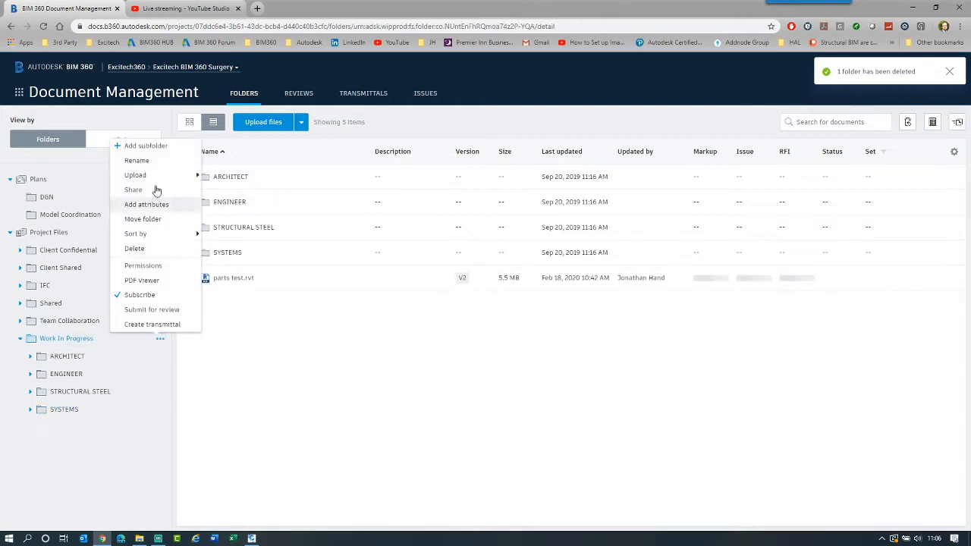
left_click(137, 160)
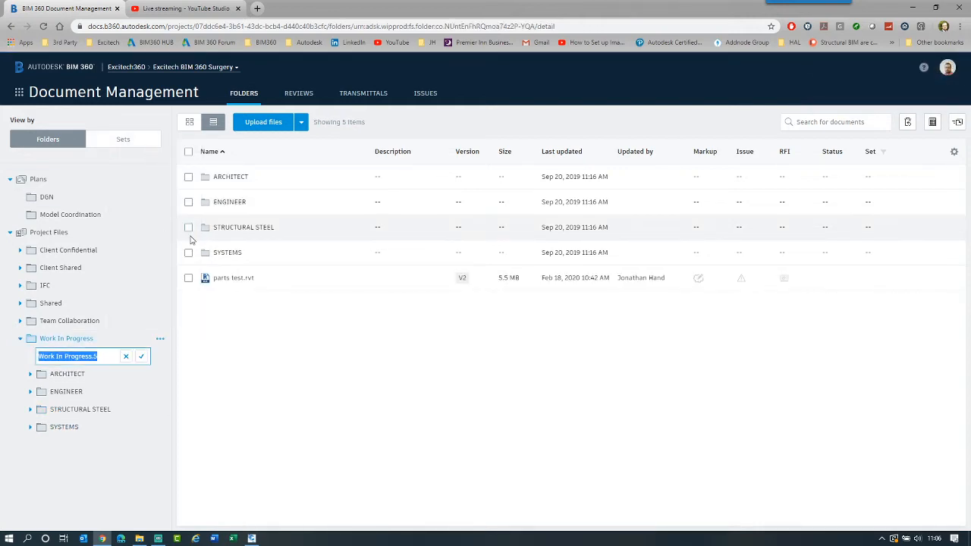
type("CIVIL 2")
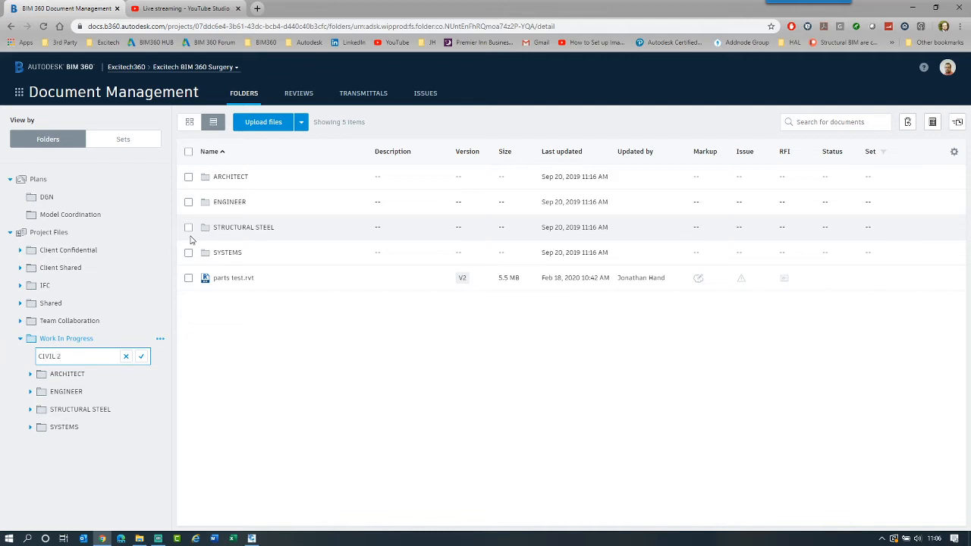
key("Return")
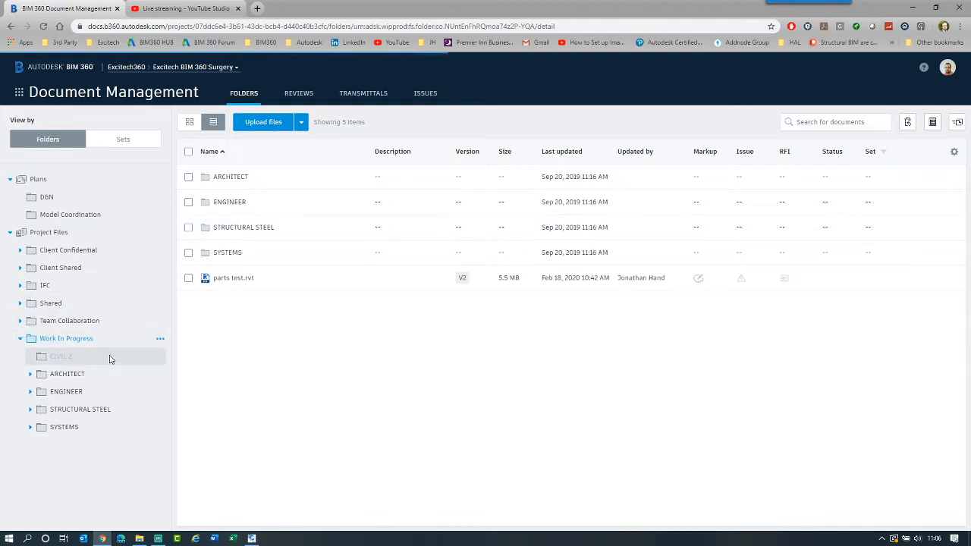
Return to Civil 3D, start saving the drawing under a new location and browse to BIM 360 > Excitech360 > Excitech BIM 360 Surgery > Project Files > Work In Progress.
left_click(252, 539)
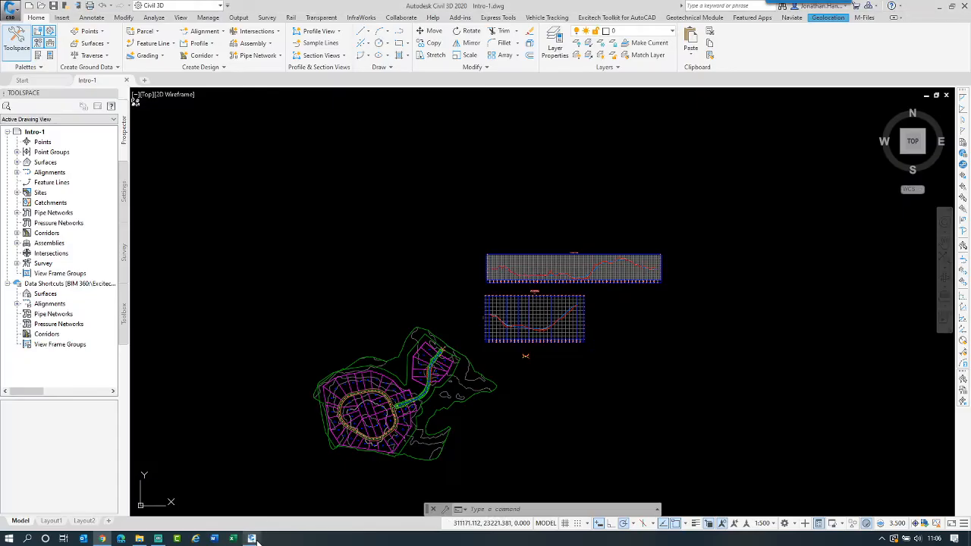
left_click(12, 11)
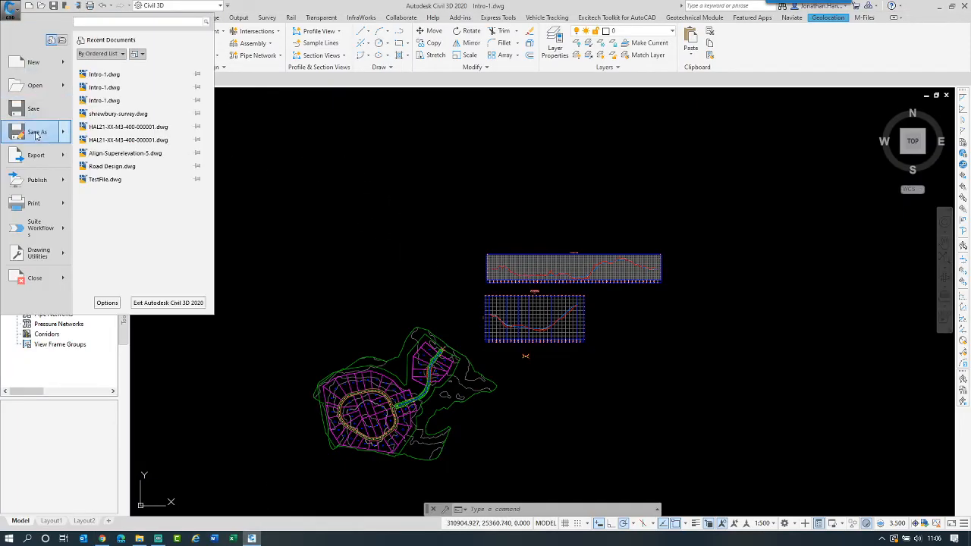
left_click(43, 136)
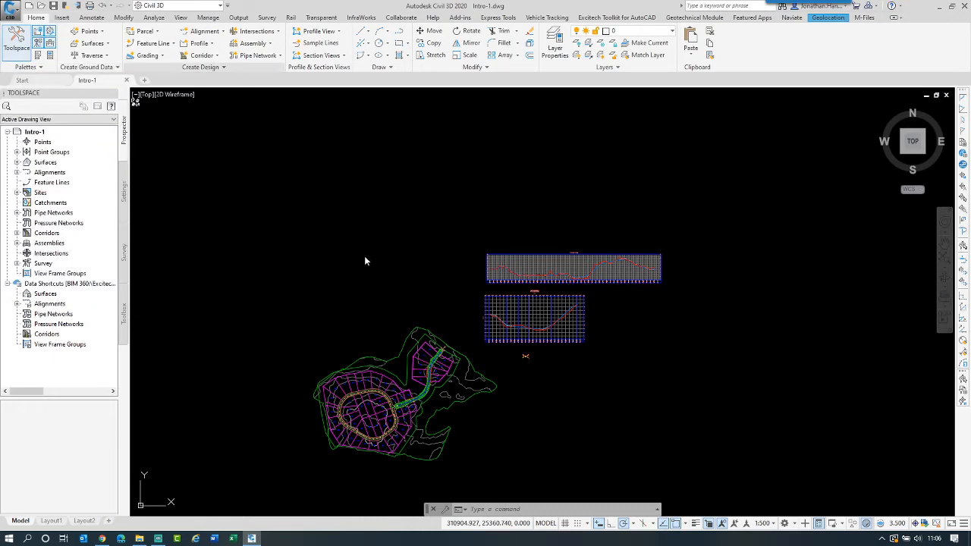
left_click(354, 300)
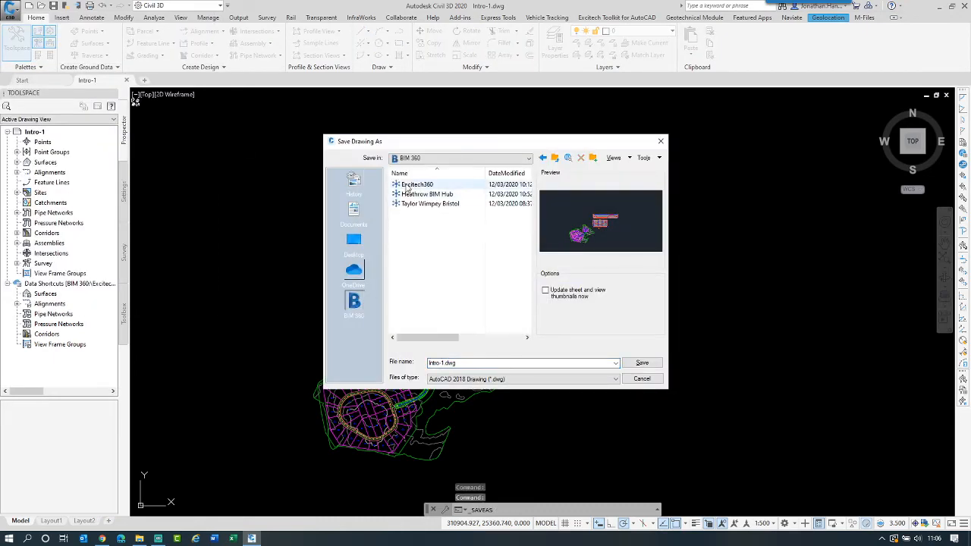
double_click(414, 186)
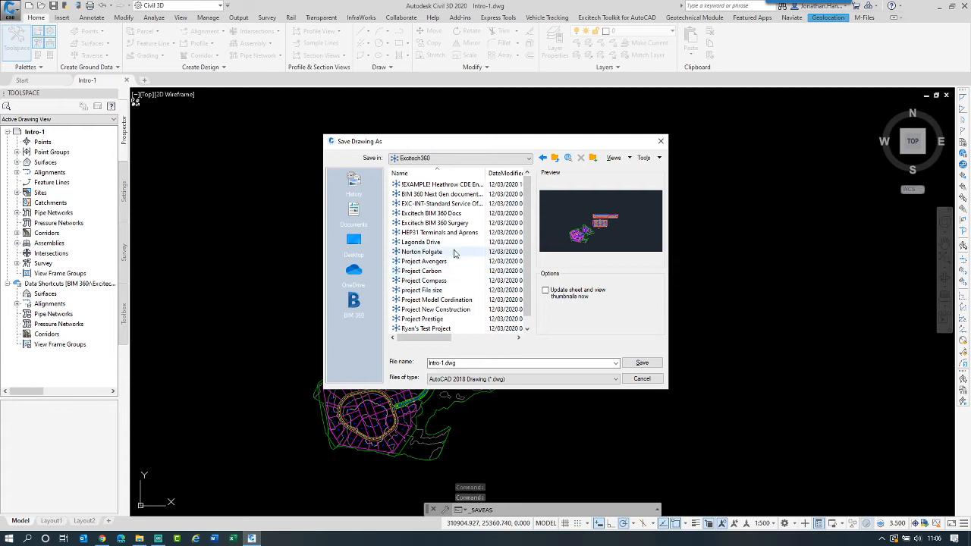
double_click(445, 223)
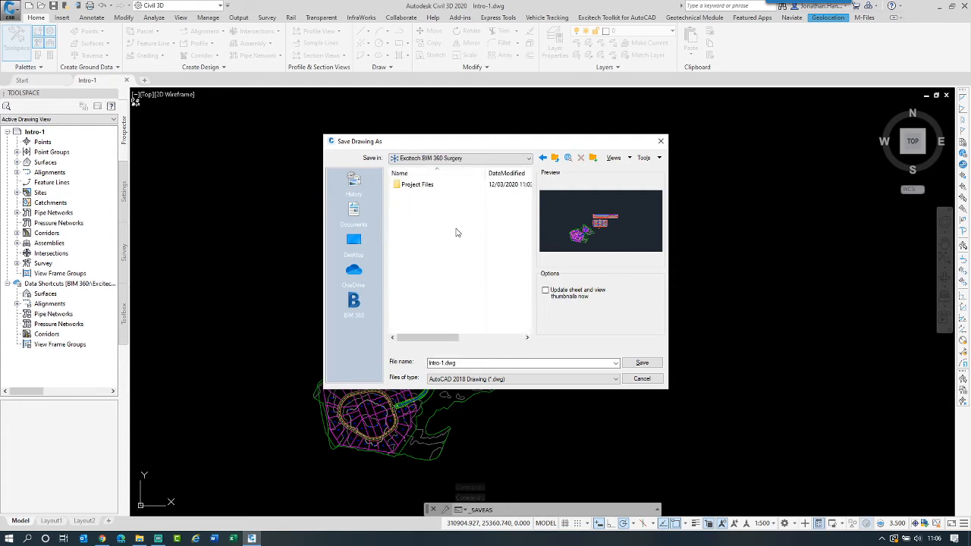
double_click(418, 186)
double_click(421, 235)
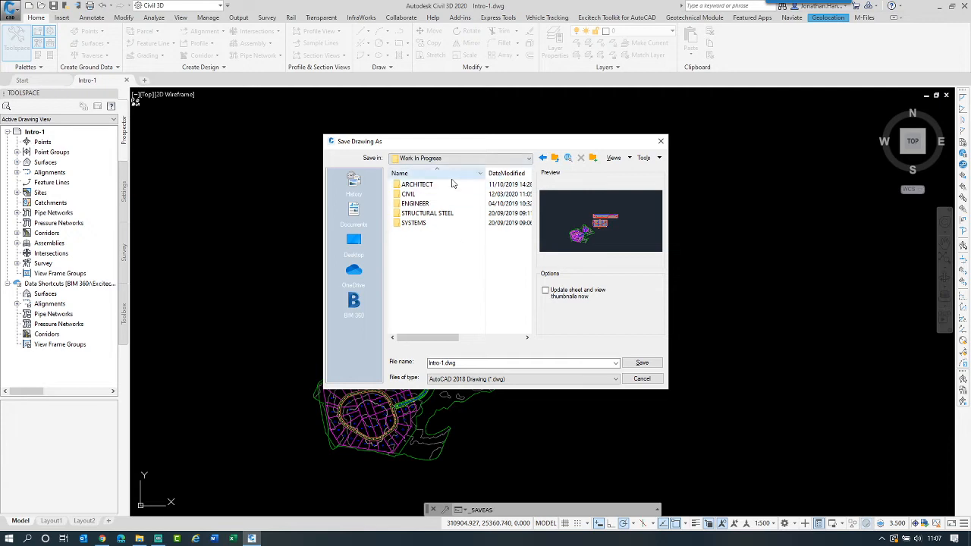
Reopen Work In Progress and its subfolders in the save dialog to look for the new CIVIL 2 folder.
left_click(543, 157)
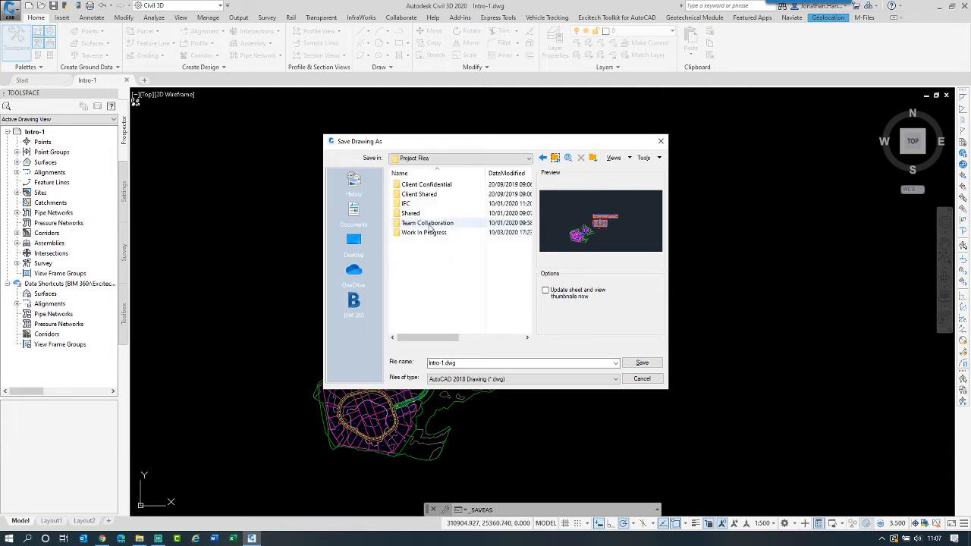
double_click(418, 235)
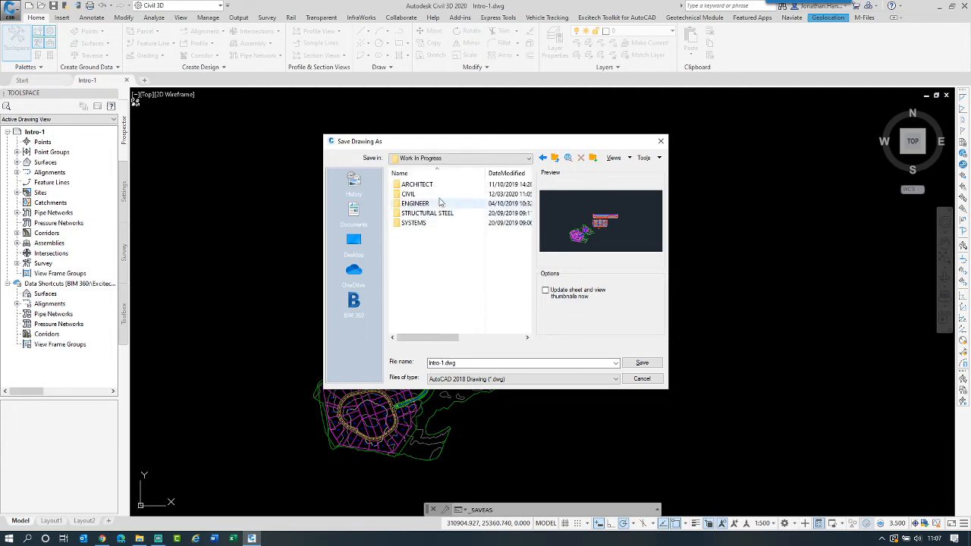
left_click(555, 158)
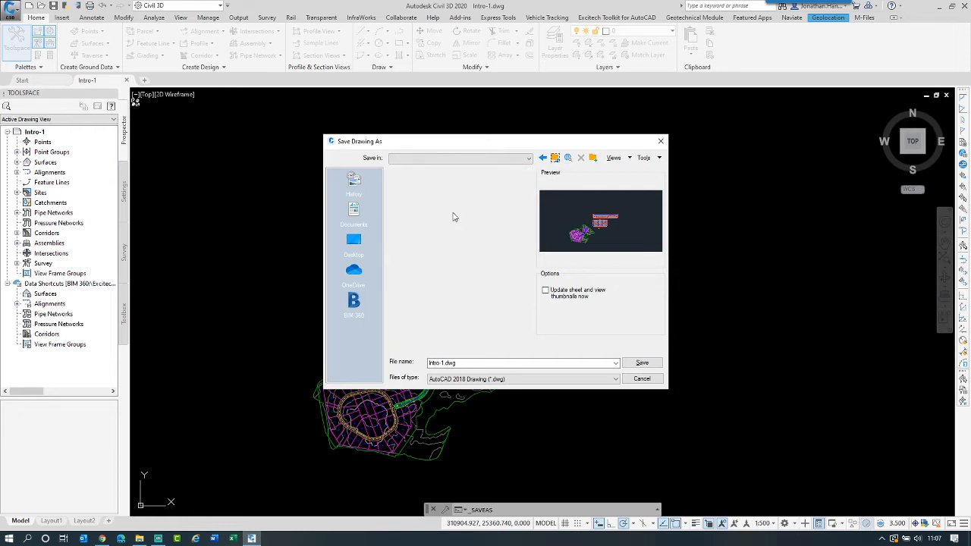
left_click(428, 234)
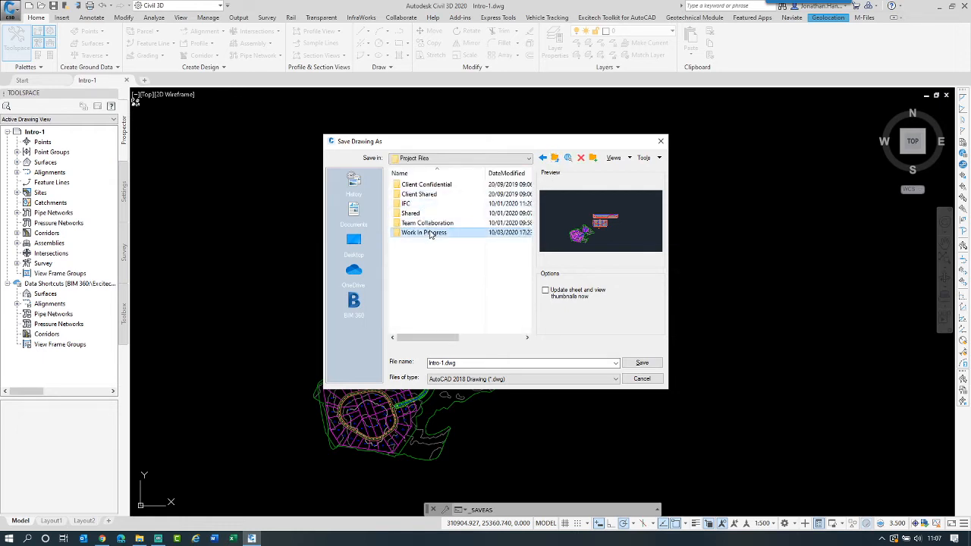
left_click(421, 249)
double_click(420, 232)
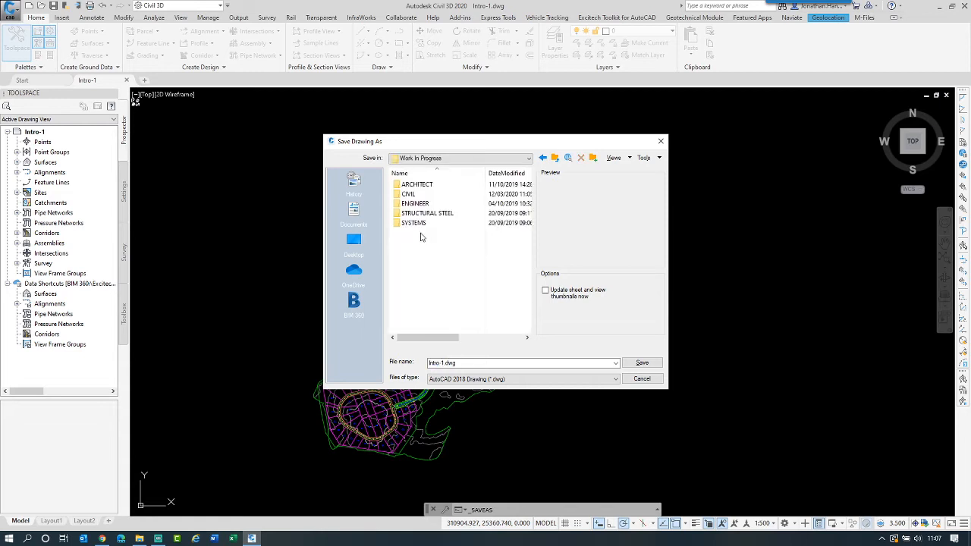
double_click(430, 195)
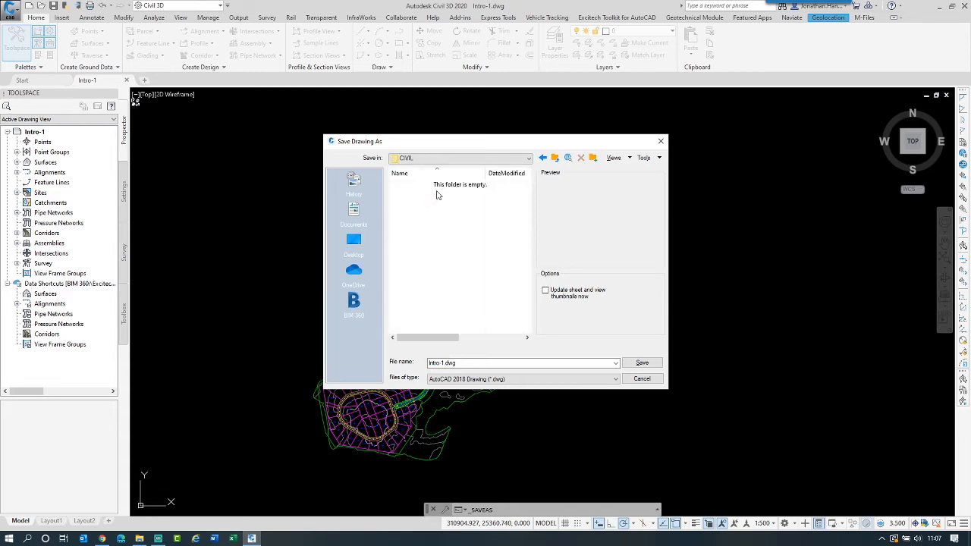
left_click(556, 158)
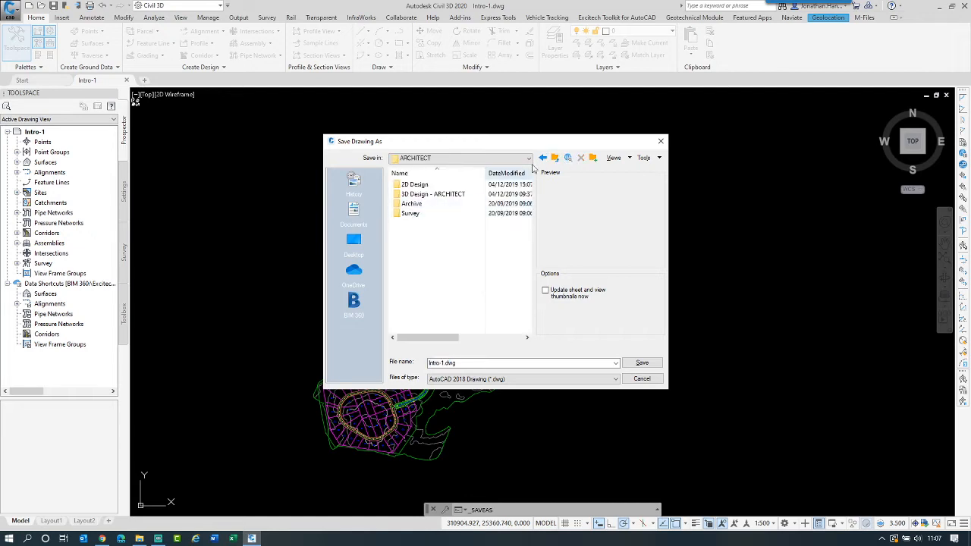
left_click(556, 159)
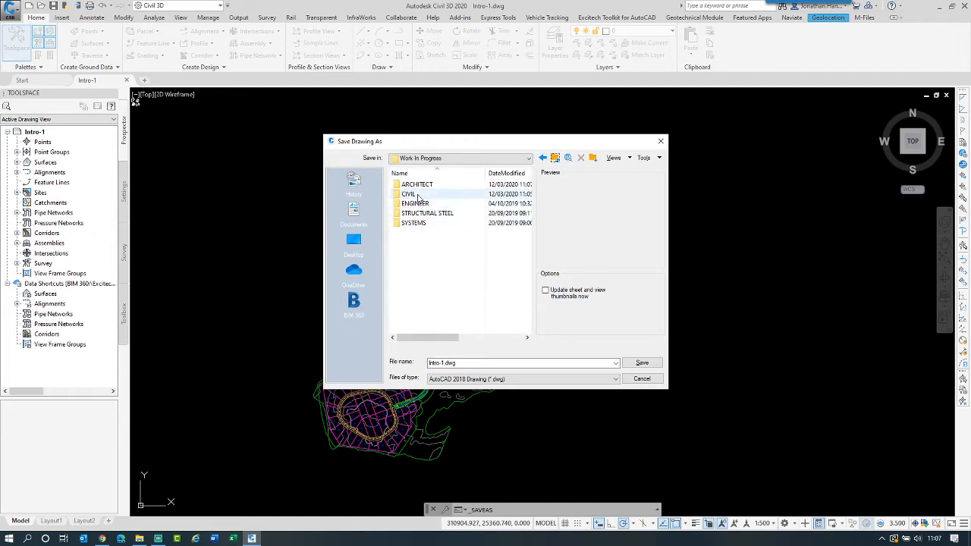
double_click(413, 195)
left_click(556, 157)
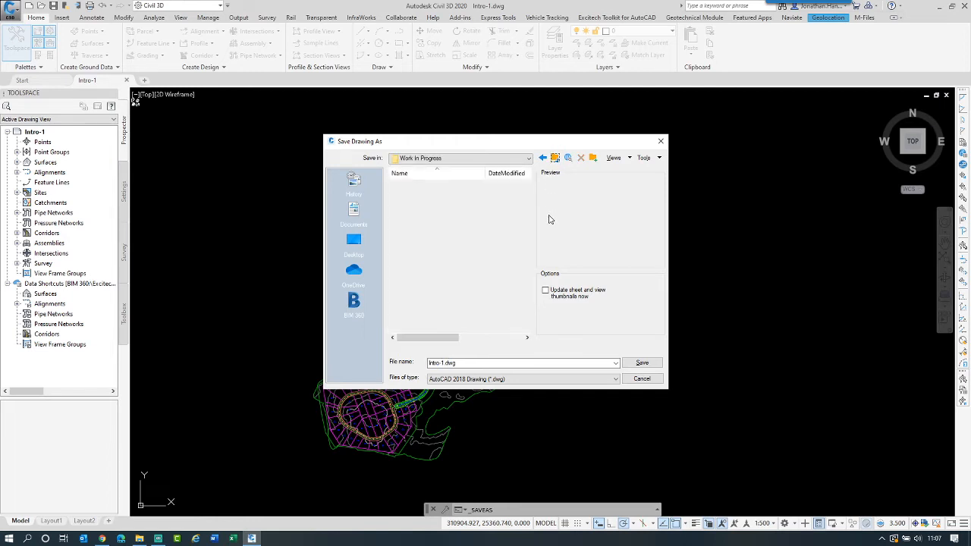
Create a folder named CIVIL 3 in Work In Progress and save Intro-1.dwg in it.
left_click(592, 158)
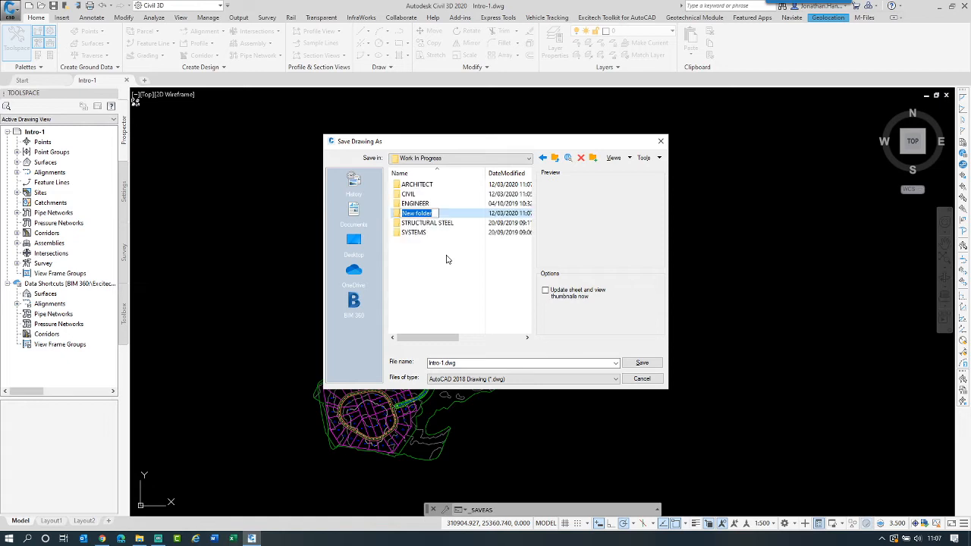
type("CIVIL 3")
key("Return")
double_click(410, 216)
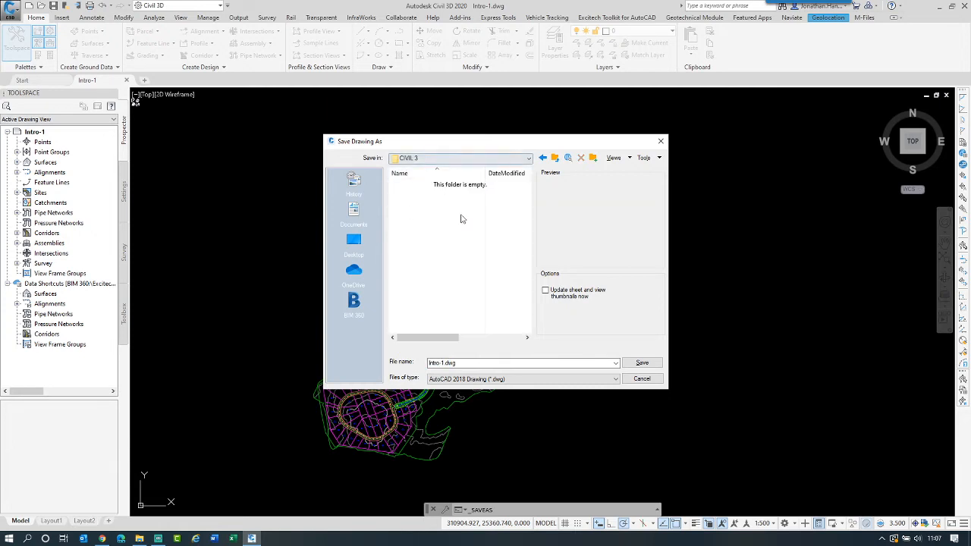
left_click(642, 363)
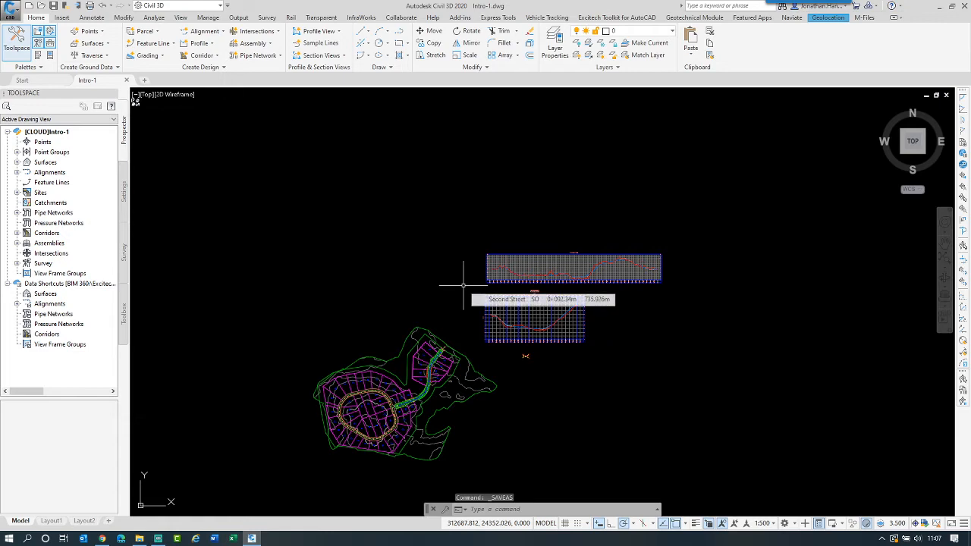
Switch to the BIM 360 web page and reload Work In Progress to check for the CIVIL 3 folder.
left_click(102, 539)
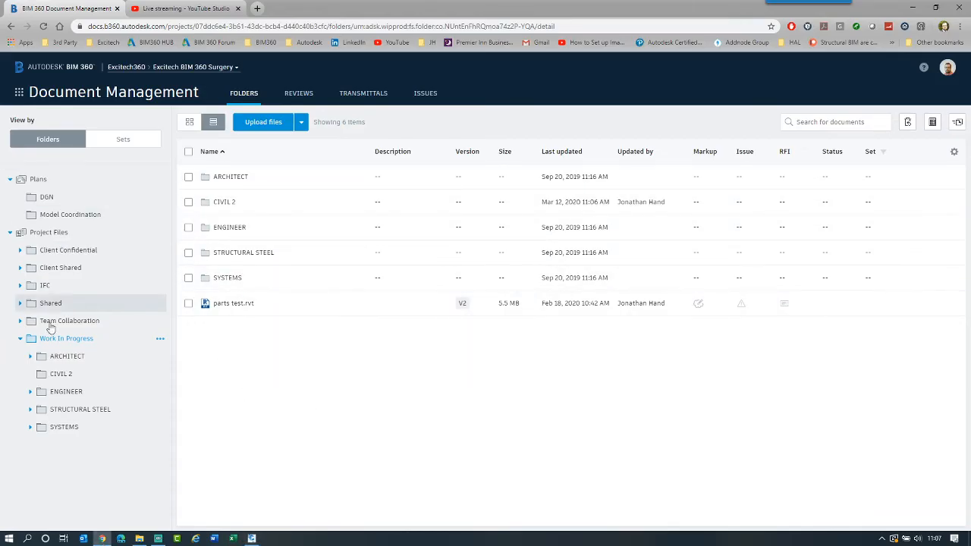
left_click(44, 27)
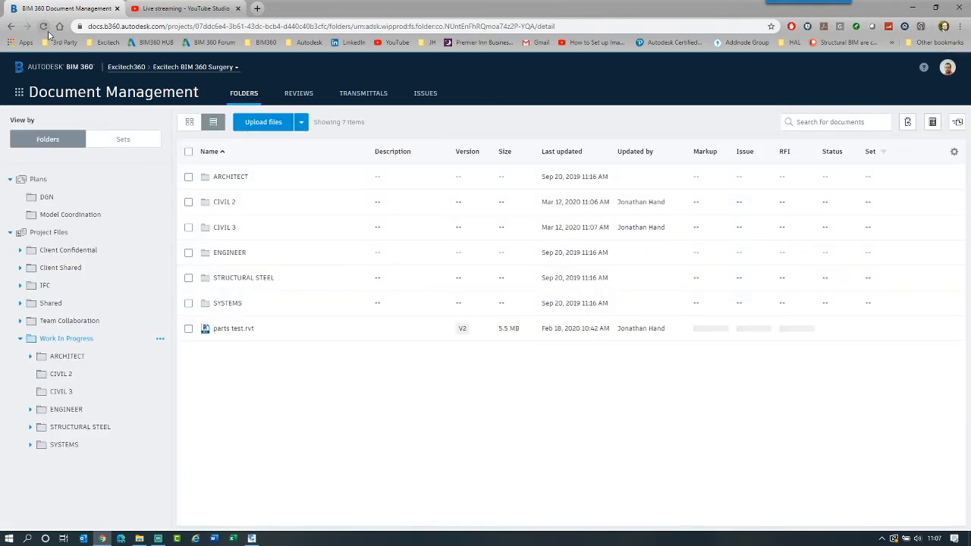
Check the CIVIL 3 folder for the saved drawing, and delete the CIVIL 2 folder from Work In Progress.
left_click(232, 228)
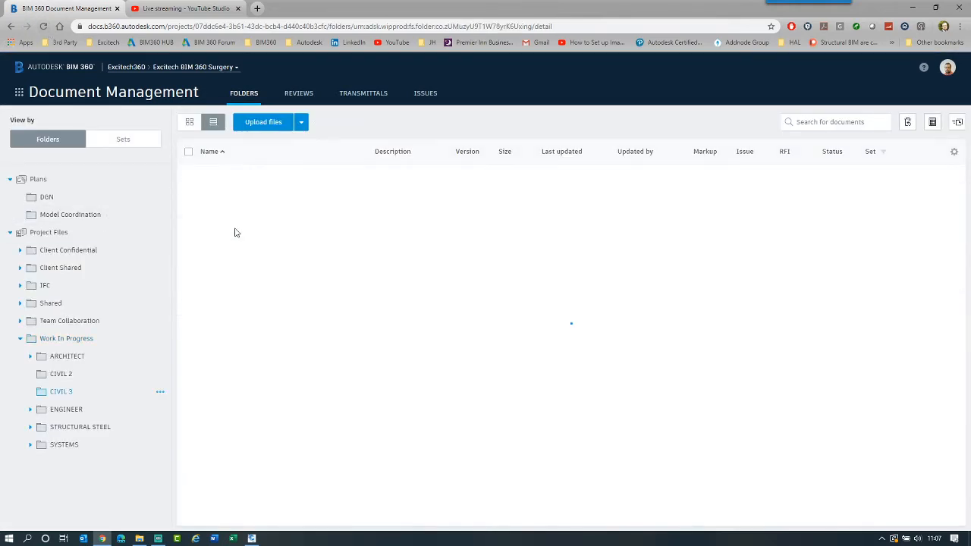
left_click(44, 26)
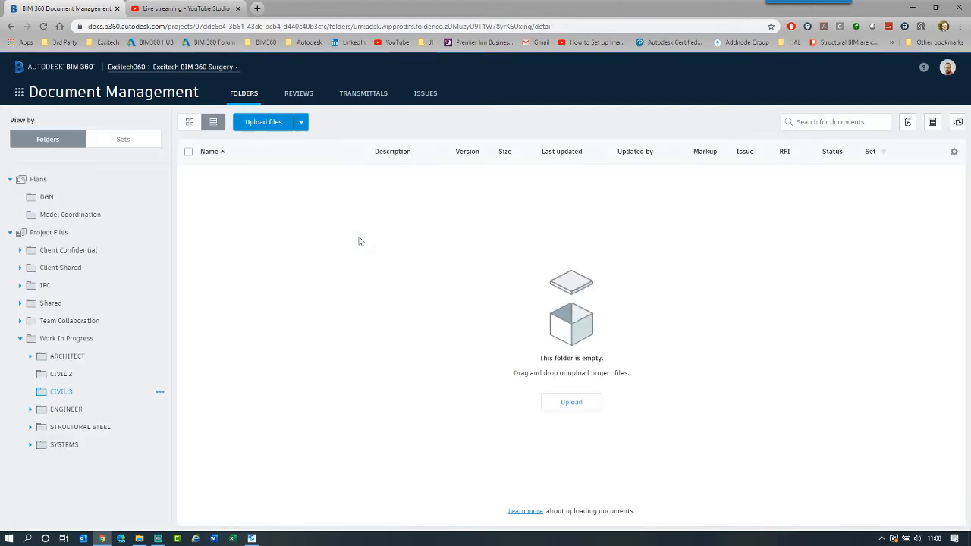
left_click(92, 378)
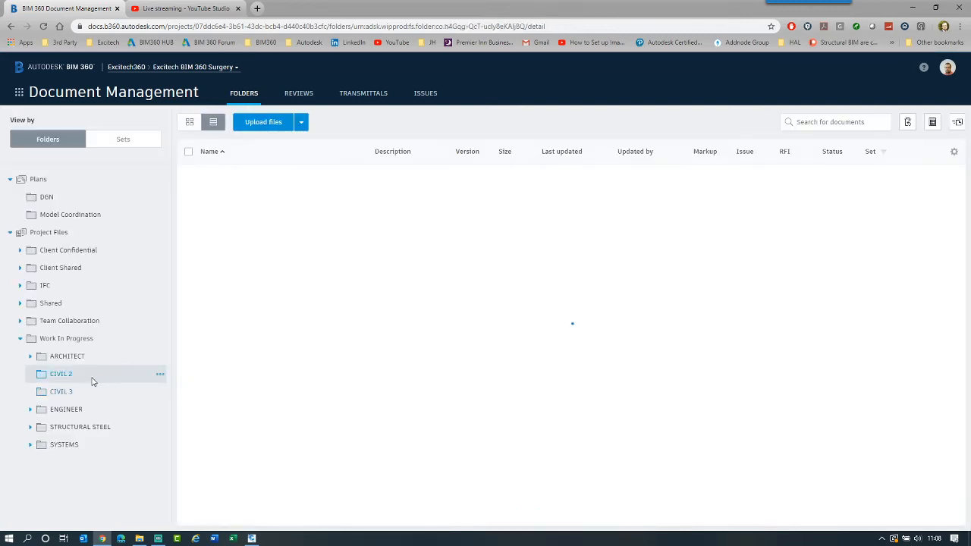
left_click(160, 374)
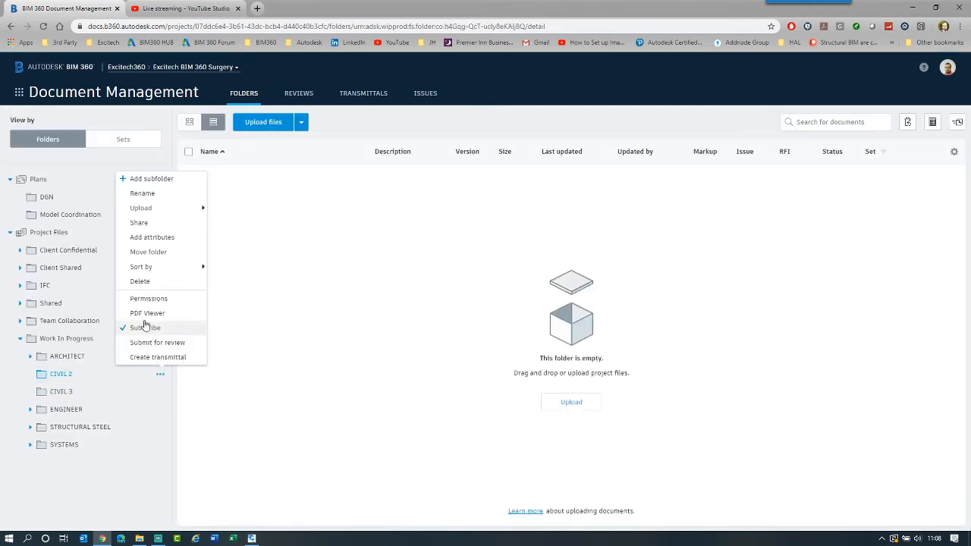
left_click(143, 283)
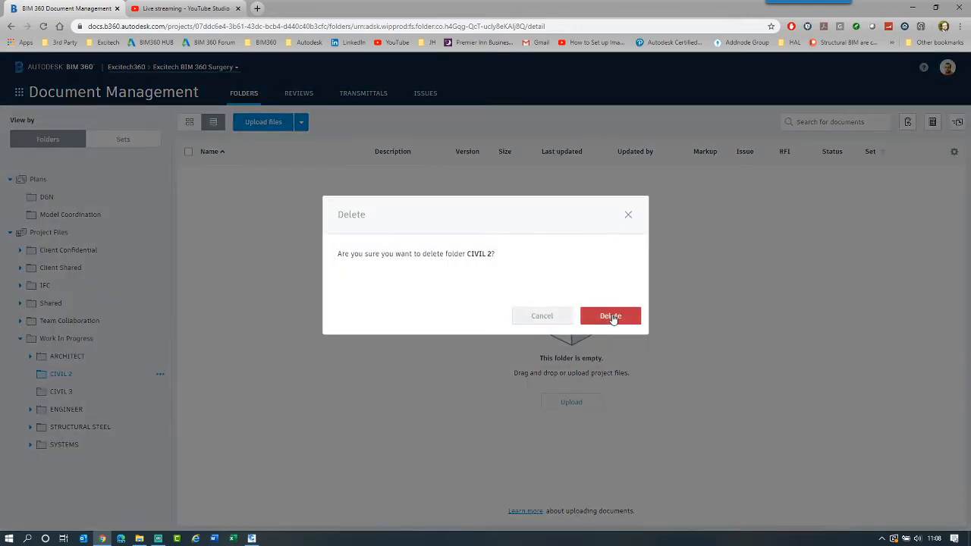
left_click(611, 317)
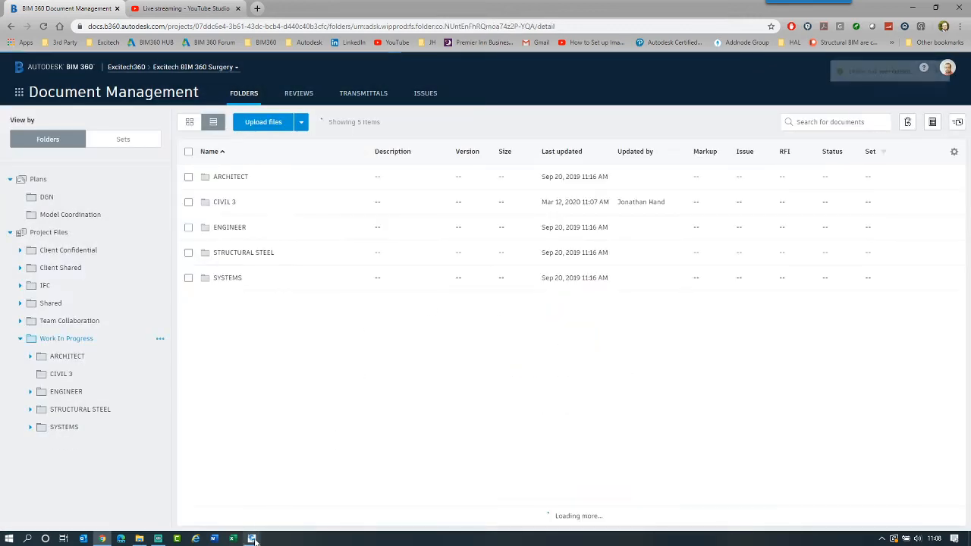
Switch to Civil 3D, start setting the data shortcuts working folder and open Work In Progress > CIVIL 3 to check its path.
left_click(253, 538)
middle_click_drag(353, 287, 359, 246)
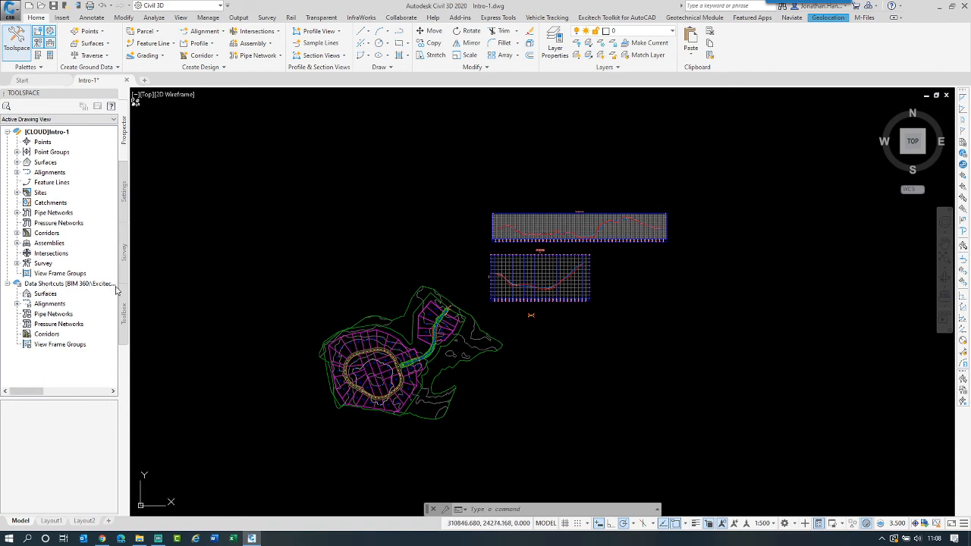
right_click(35, 282)
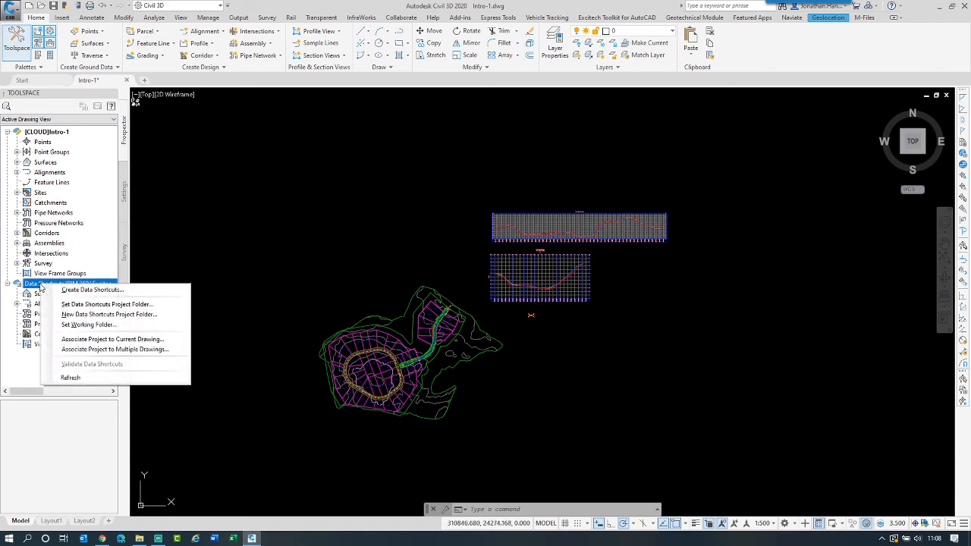
left_click(88, 324)
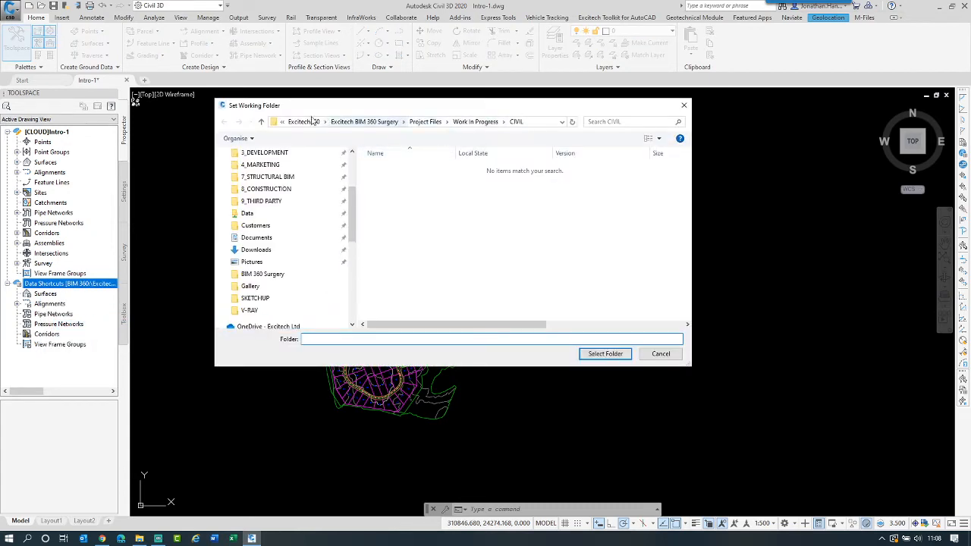
left_click(469, 124)
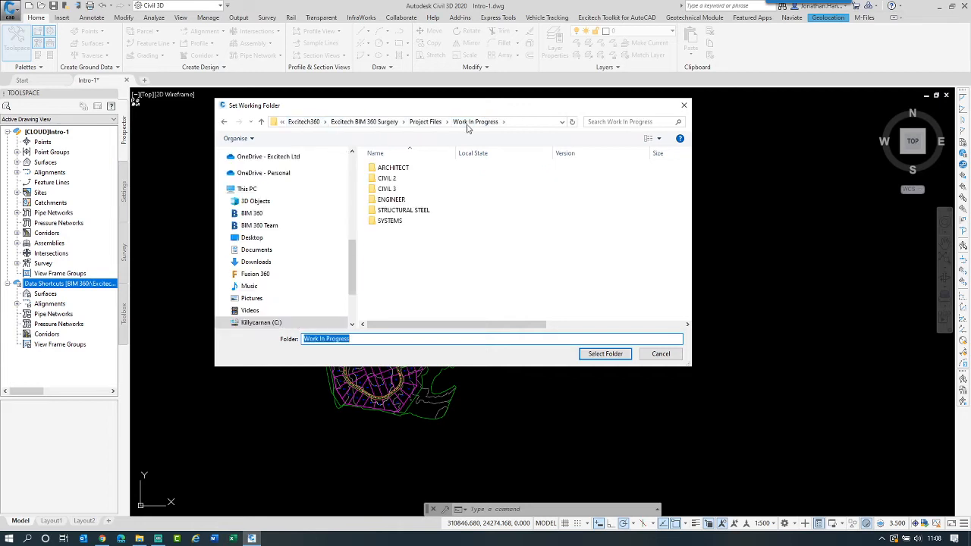
double_click(387, 189)
left_click(381, 208)
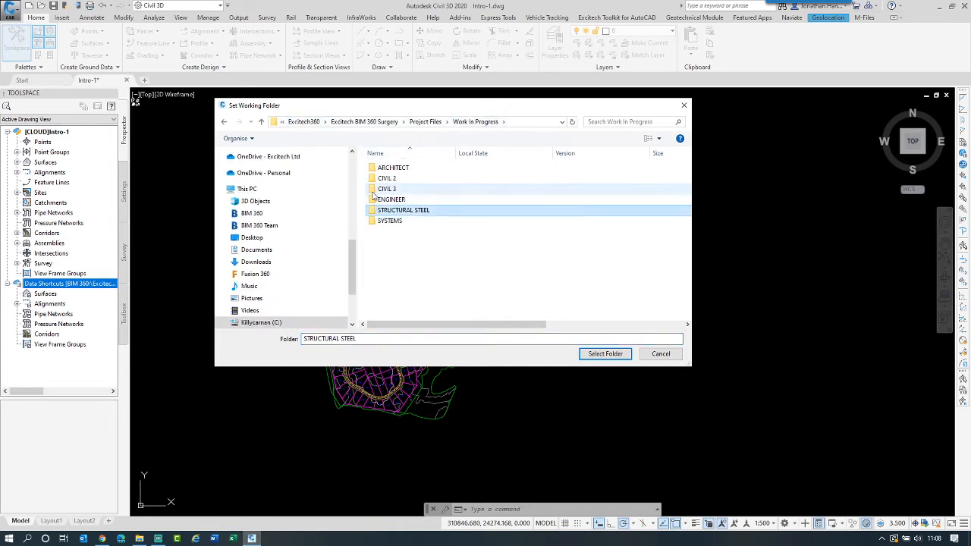
double_click(374, 192)
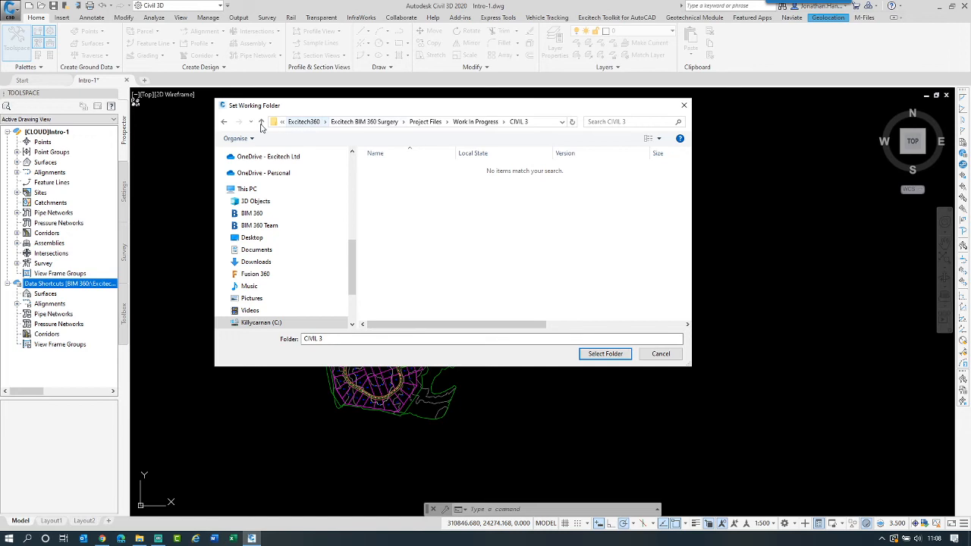
left_click(562, 122)
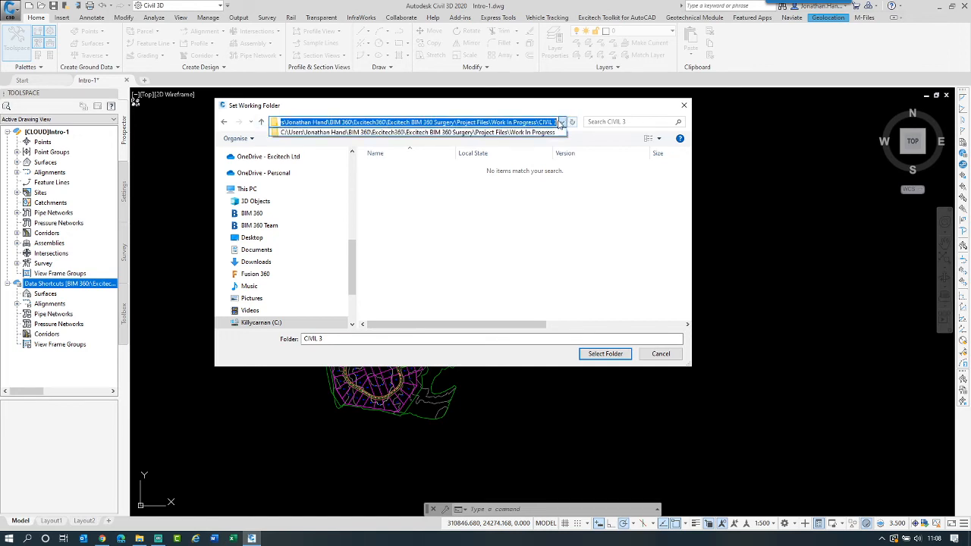
left_click(362, 108)
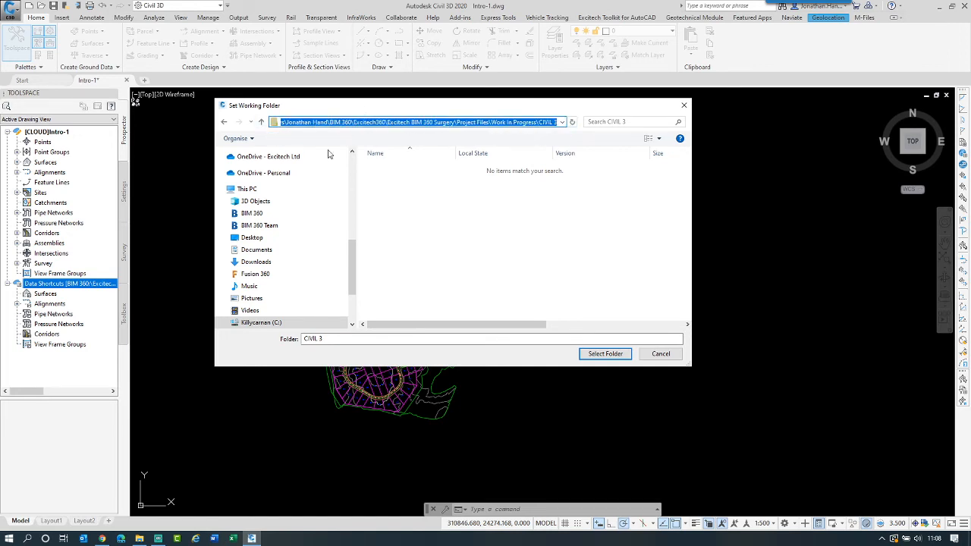
Set the working folder to BIM 360 > Excitech360 > Excitech BIM 360 Surgery > Project Files > Work In Progress > CIVIL 3.
left_click(255, 215)
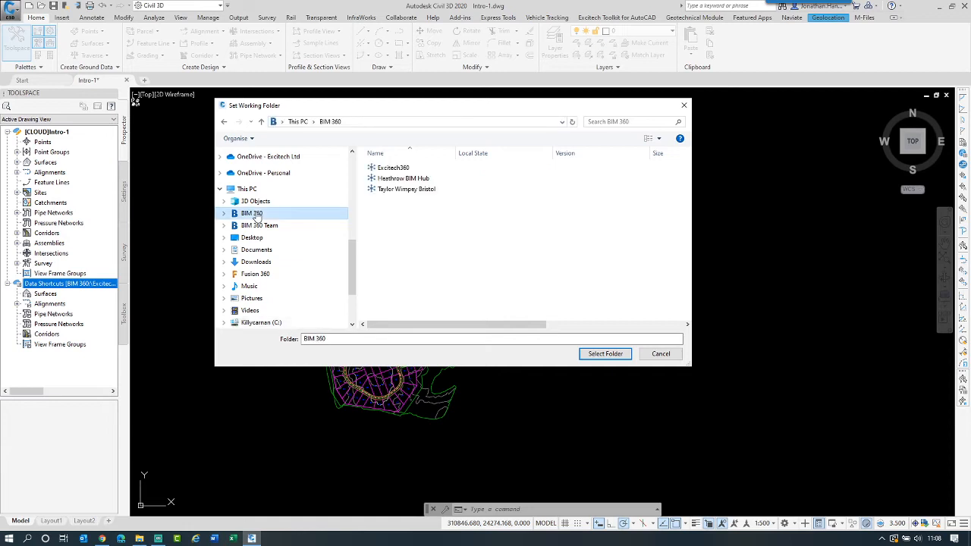
double_click(387, 168)
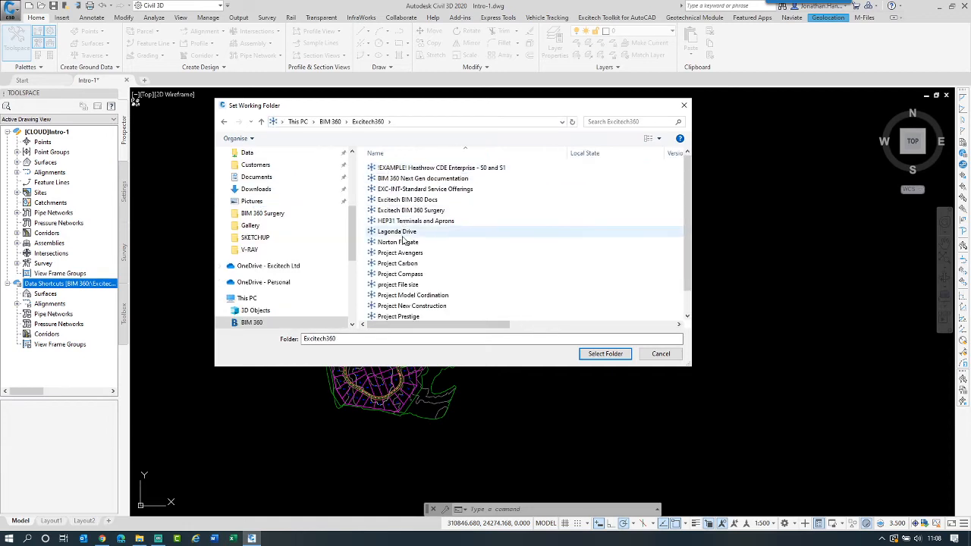
double_click(414, 210)
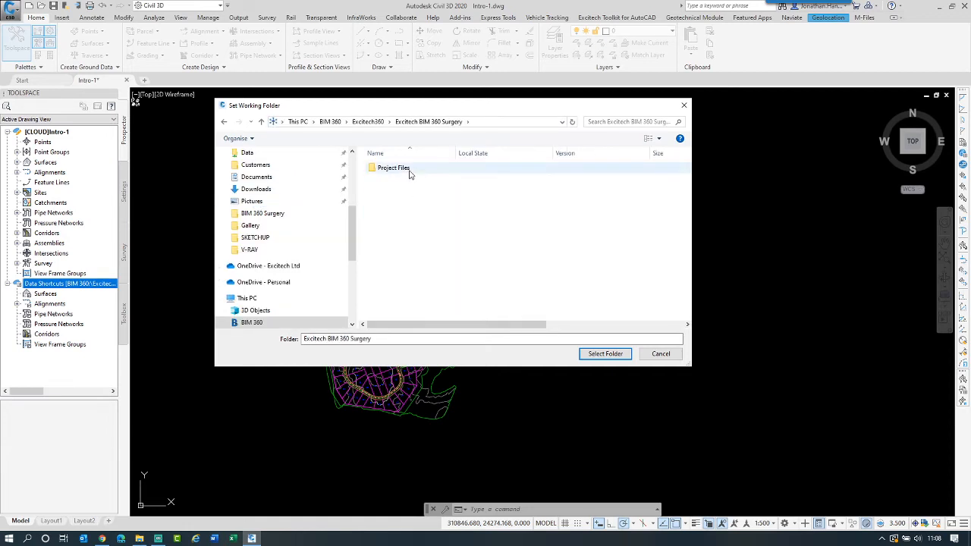
double_click(393, 168)
left_click(400, 221)
double_click(400, 221)
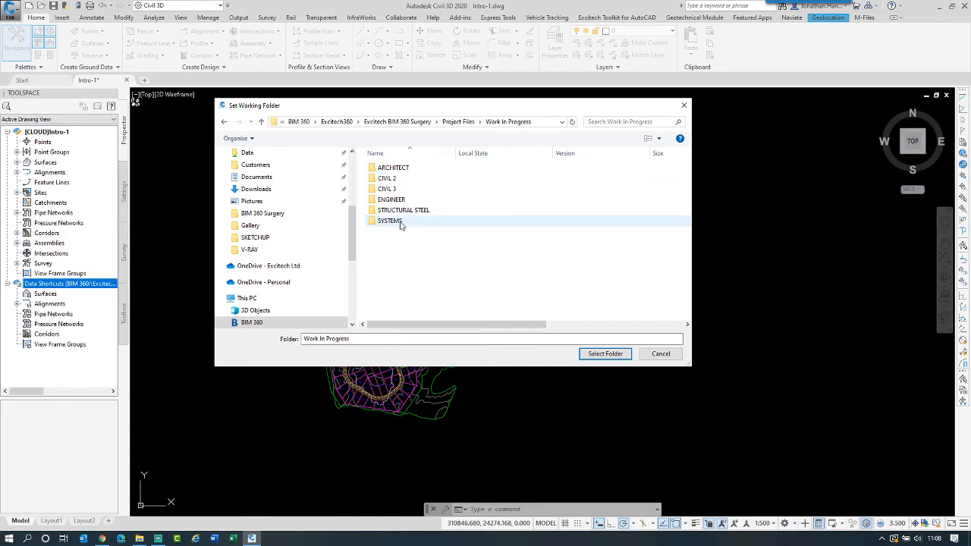
left_click(397, 190)
double_click(397, 190)
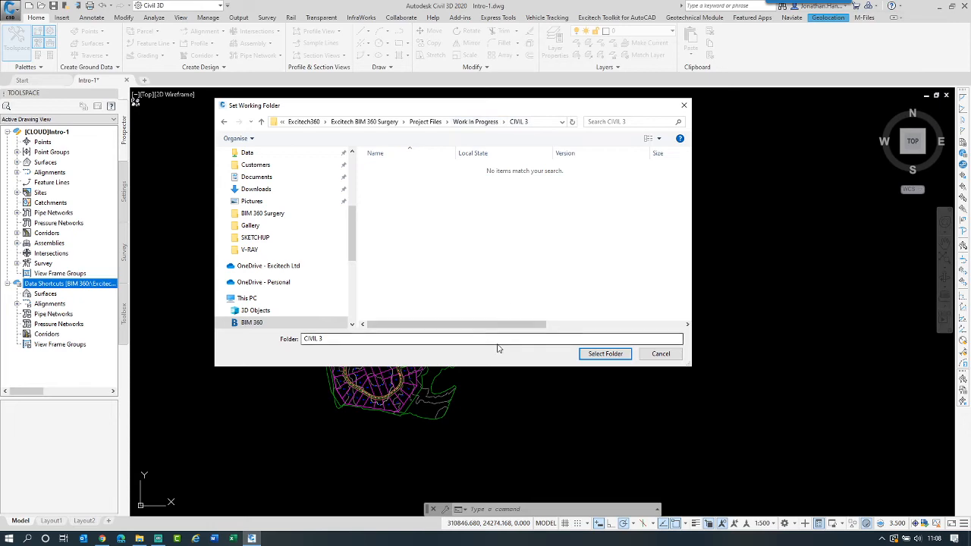
left_click(605, 353)
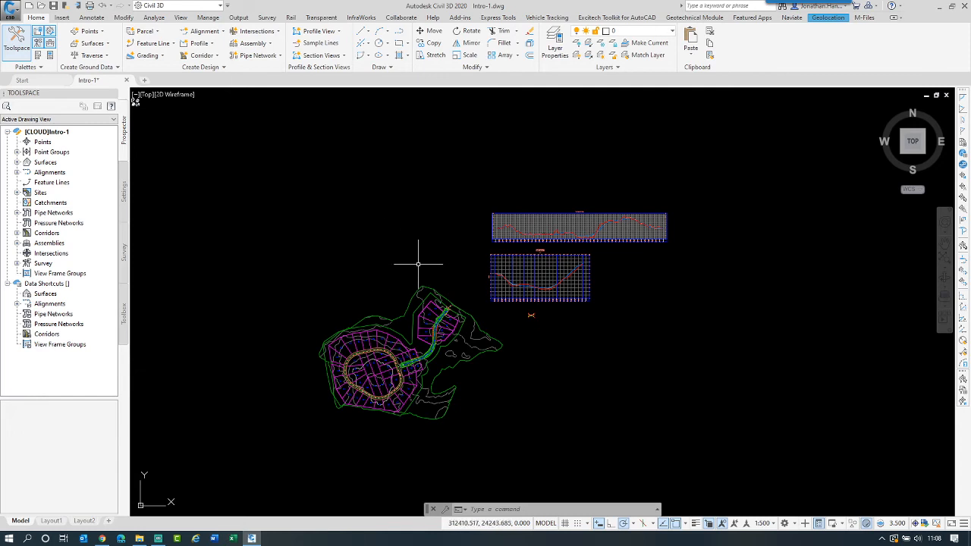
left_click(17, 305)
left_click(18, 304)
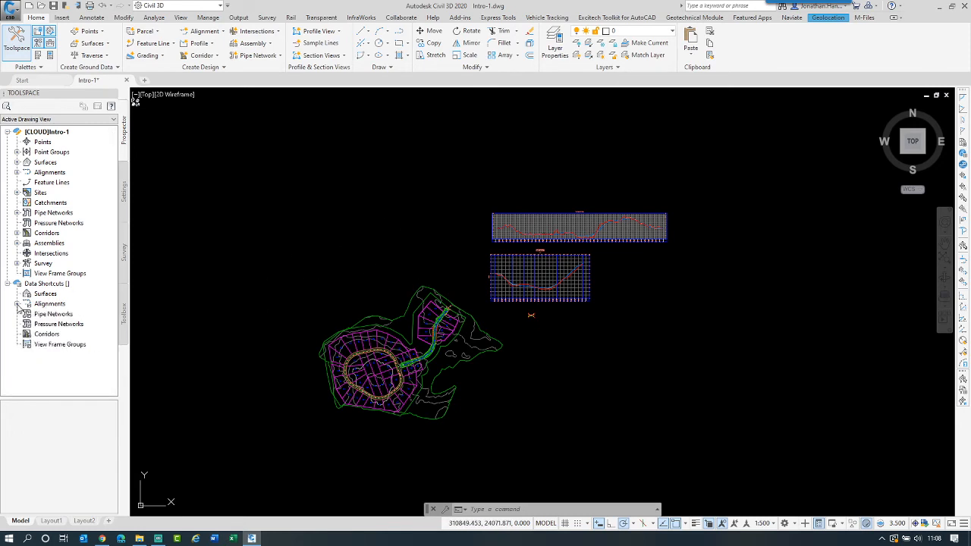
Create a new data shortcuts project folder named Data Shortcuts in the CIVIL 3 working folder, without a project template.
right_click(57, 285)
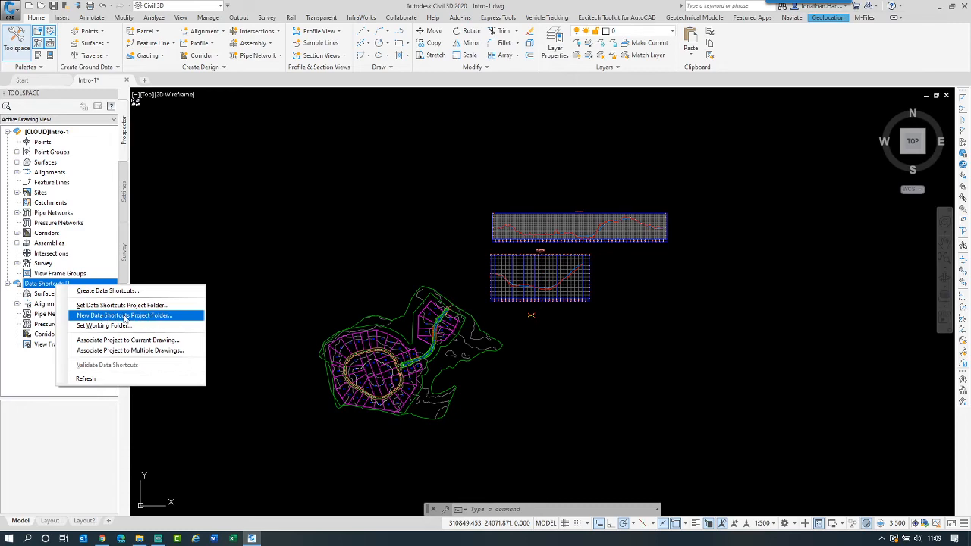
left_click(126, 316)
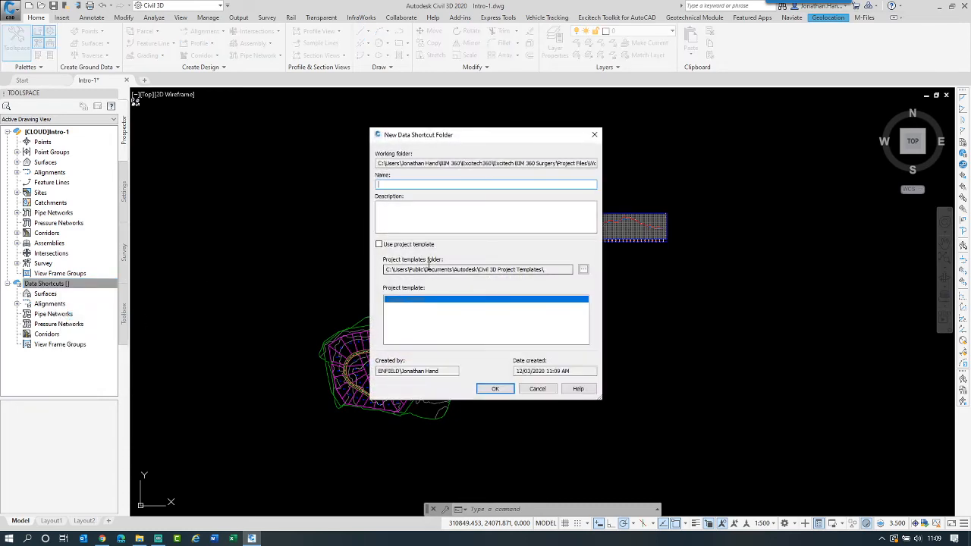
left_click_drag(391, 163, 597, 163)
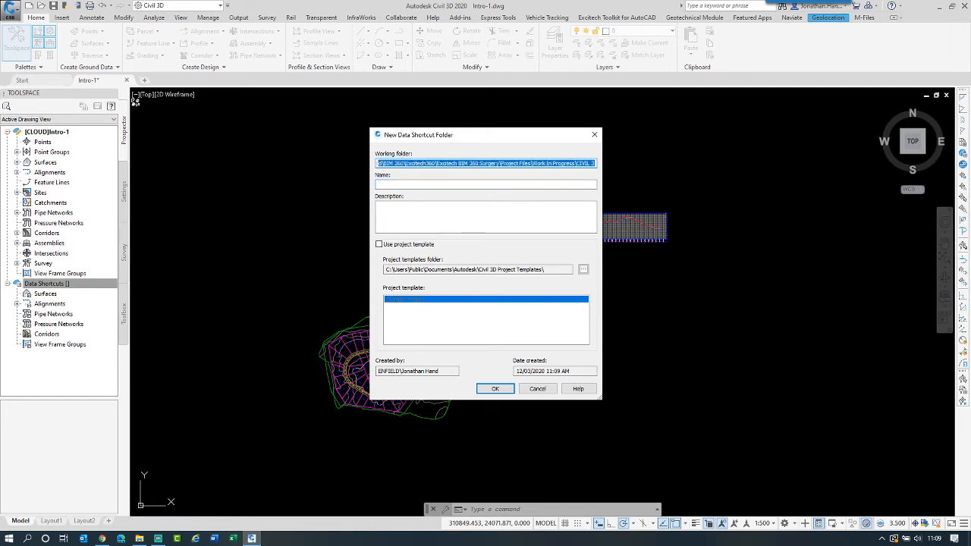
left_click(419, 185)
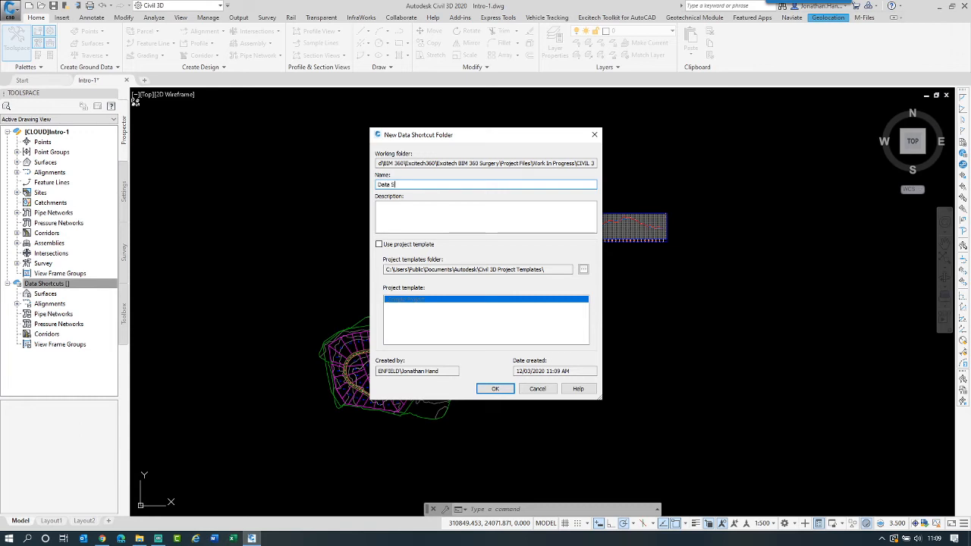
type("Data Shortcuts")
left_click(395, 219)
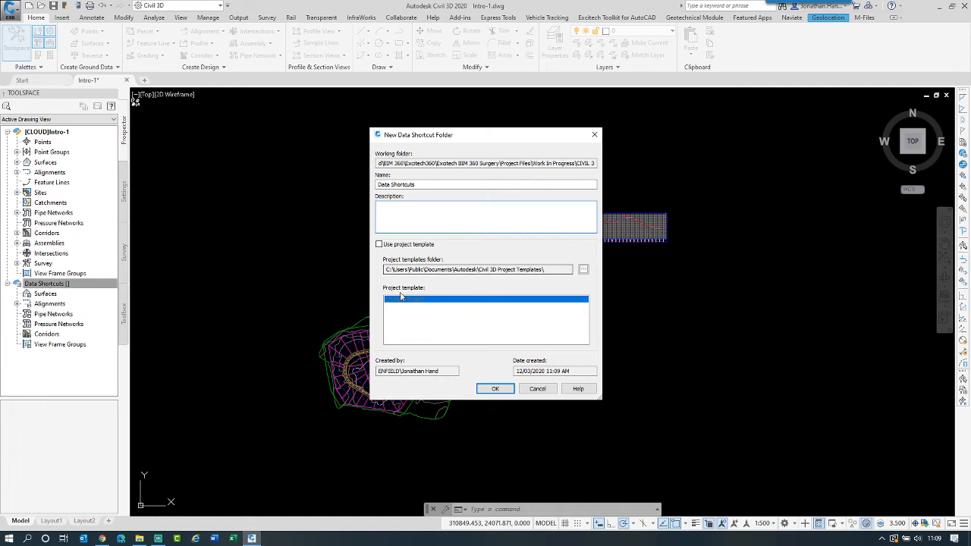
left_click_drag(383, 164, 418, 186)
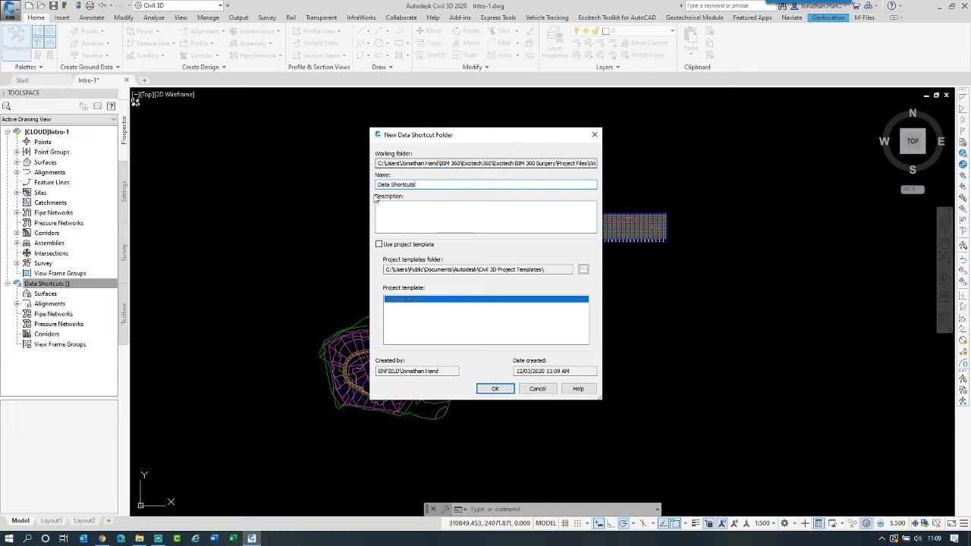
left_click(496, 389)
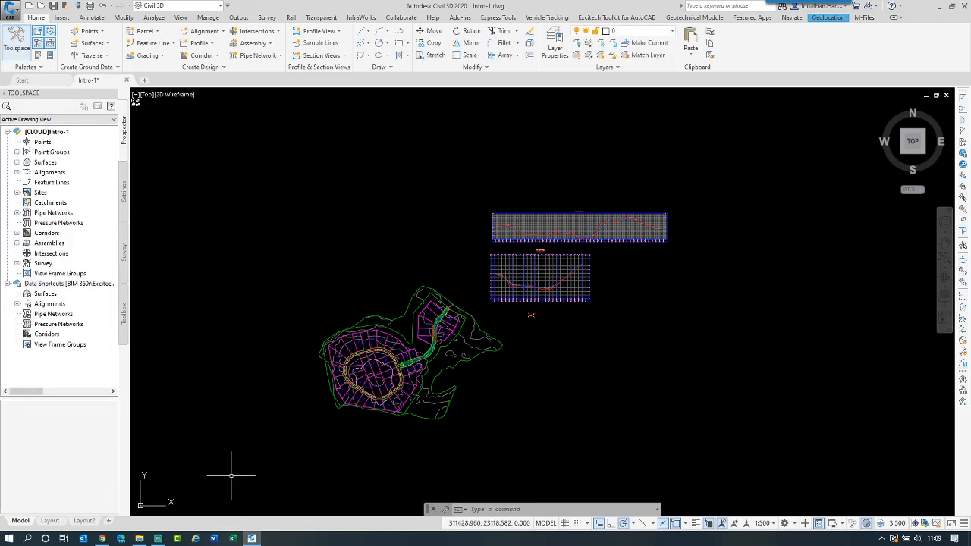
Switch to the BIM 360 web page and examine the version and lock details of Intro-1.dwg in the CIVIL 3 folder.
left_click(104, 539)
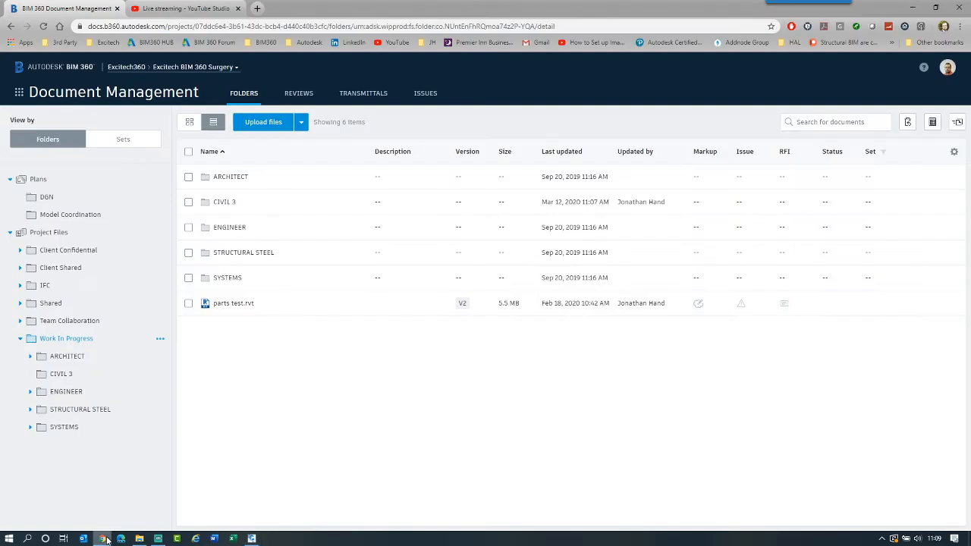
left_click(60, 374)
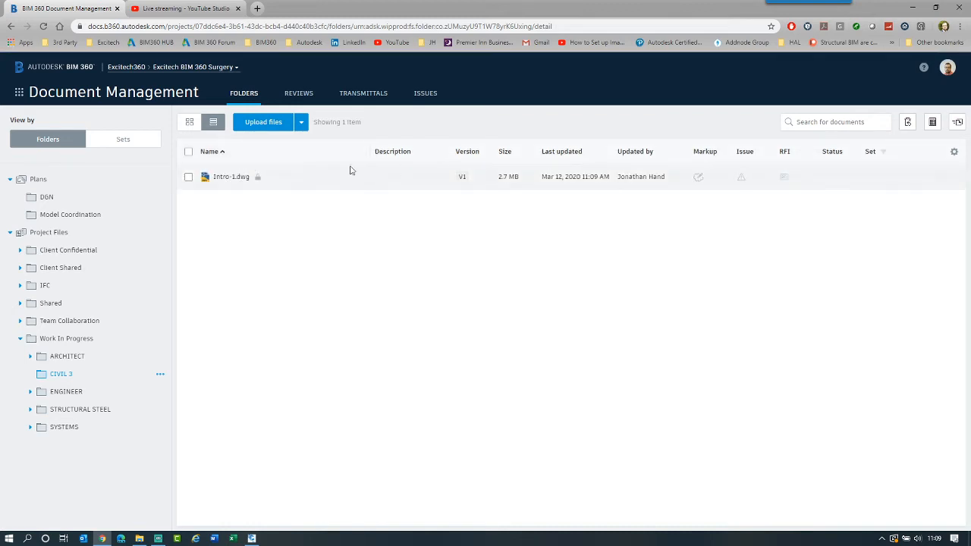
left_click(596, 177)
mouse_move(259, 180)
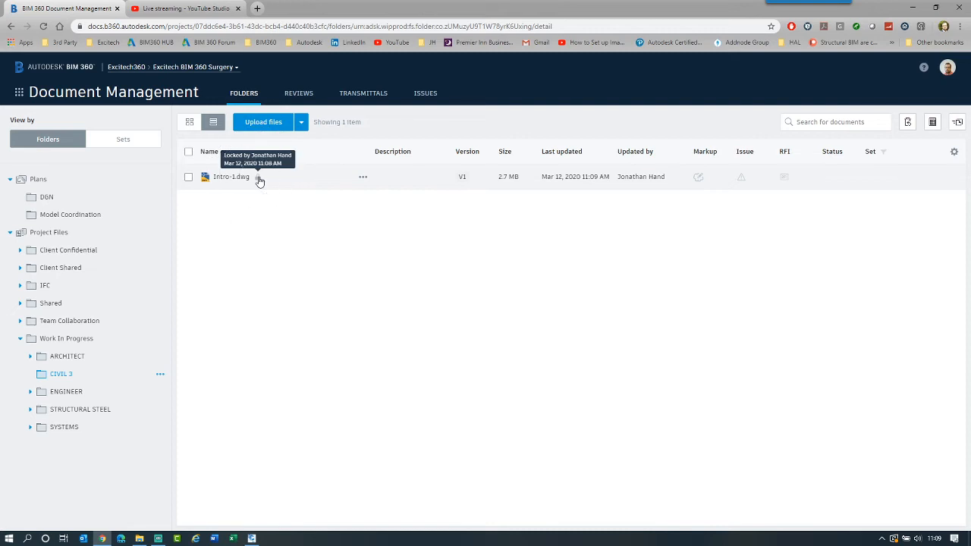
left_click(258, 179)
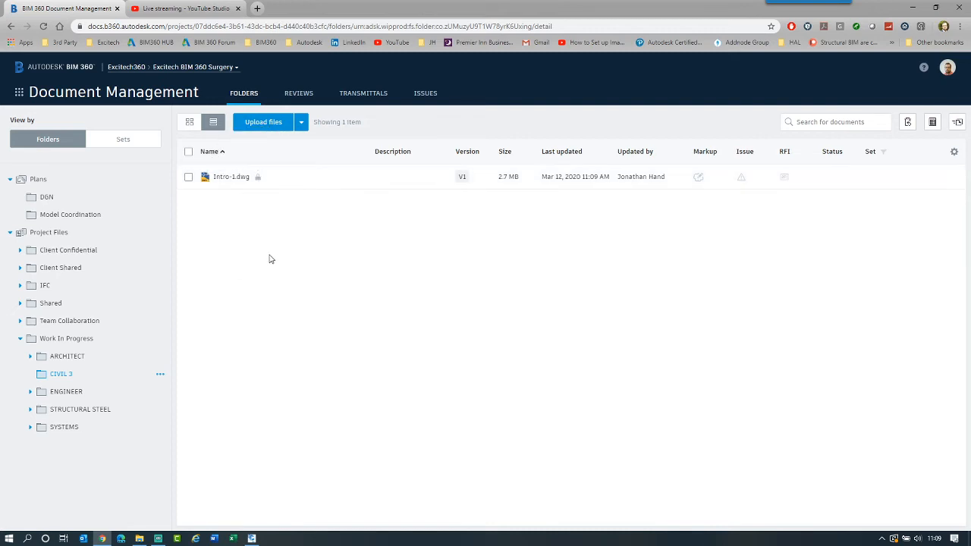
Look at the drawing in Civil 3D, return to the BIM 360 web page and reload CIVIL 3 to check for the Data Shortcuts folder.
left_click(252, 539)
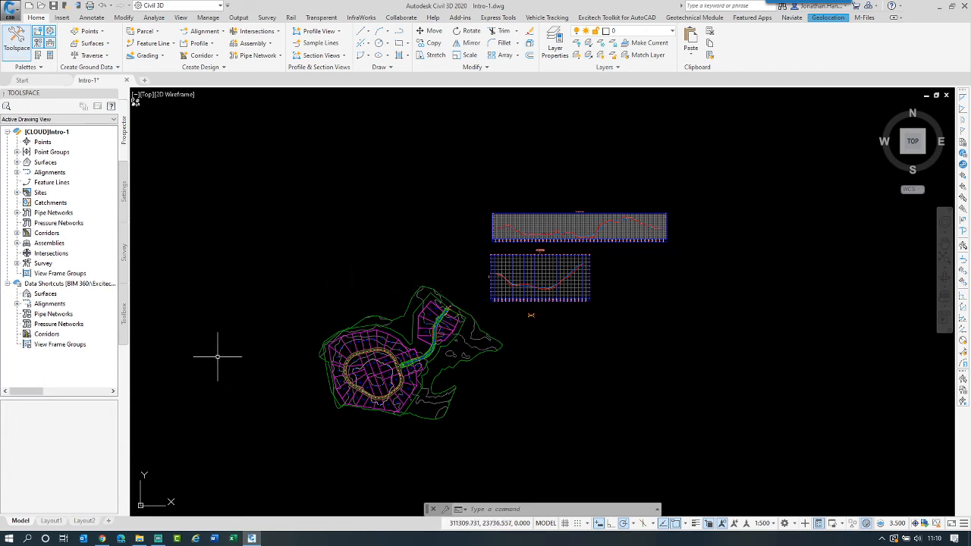
left_click(102, 538)
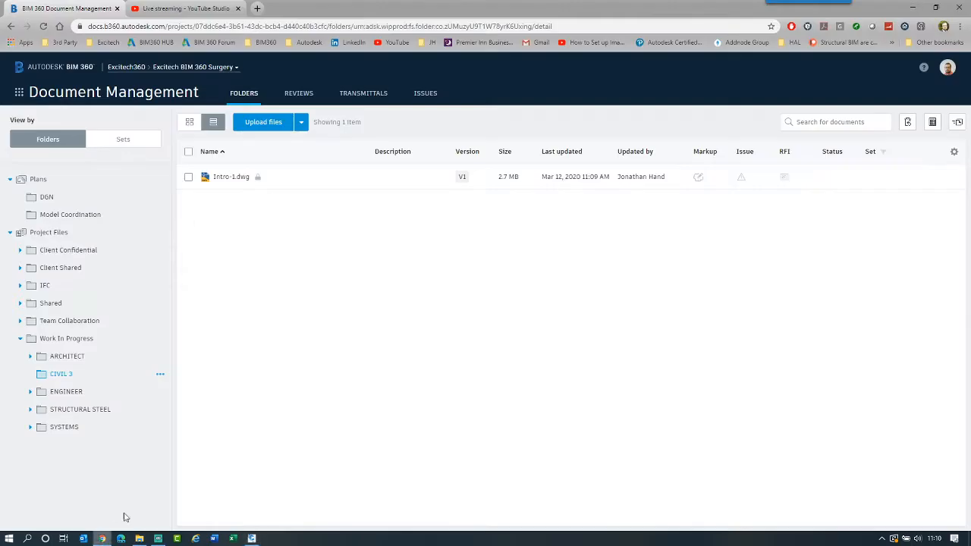
left_click(44, 26)
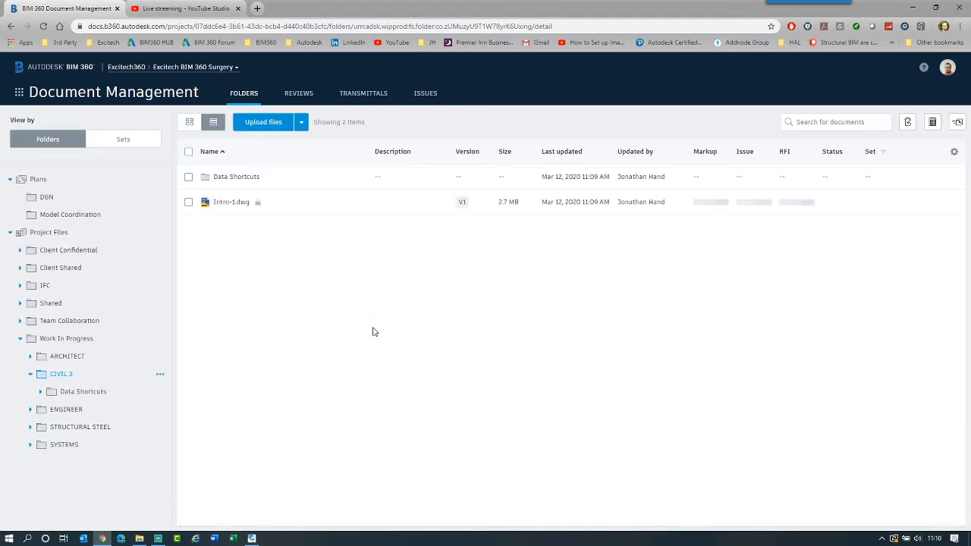
Look through the Data Shortcuts folder and its _Shortcuts subfolder, and return to the CIVIL 3 folder.
left_click(237, 179)
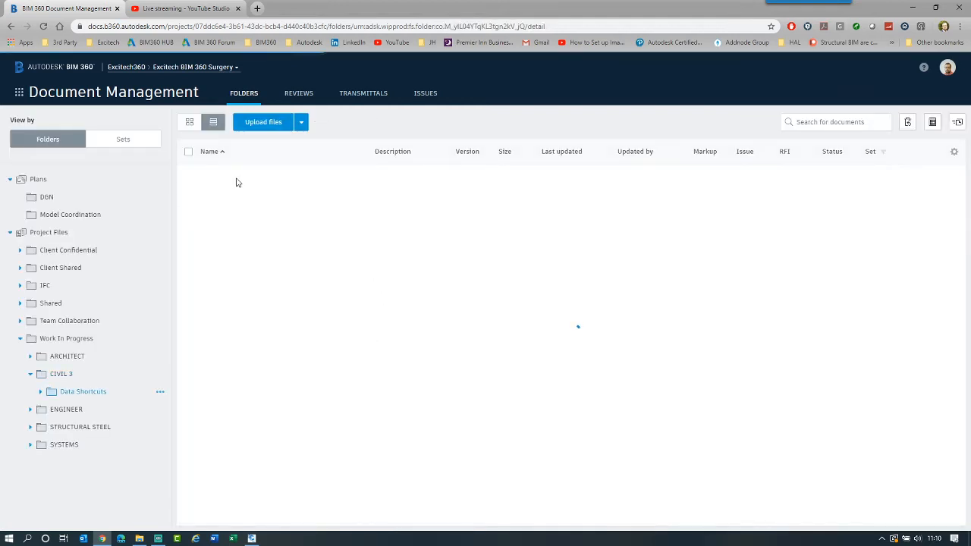
left_click(41, 393)
left_click(68, 413)
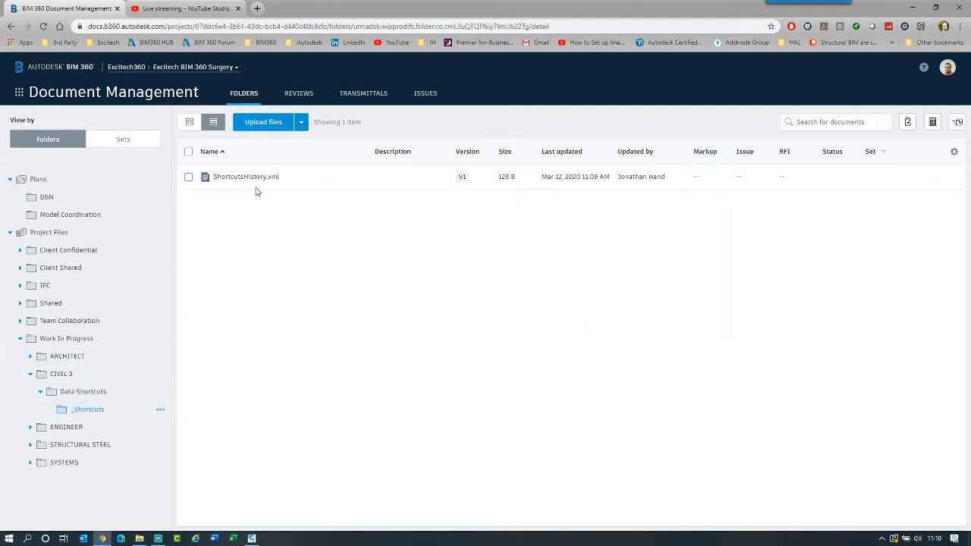
left_click(81, 377)
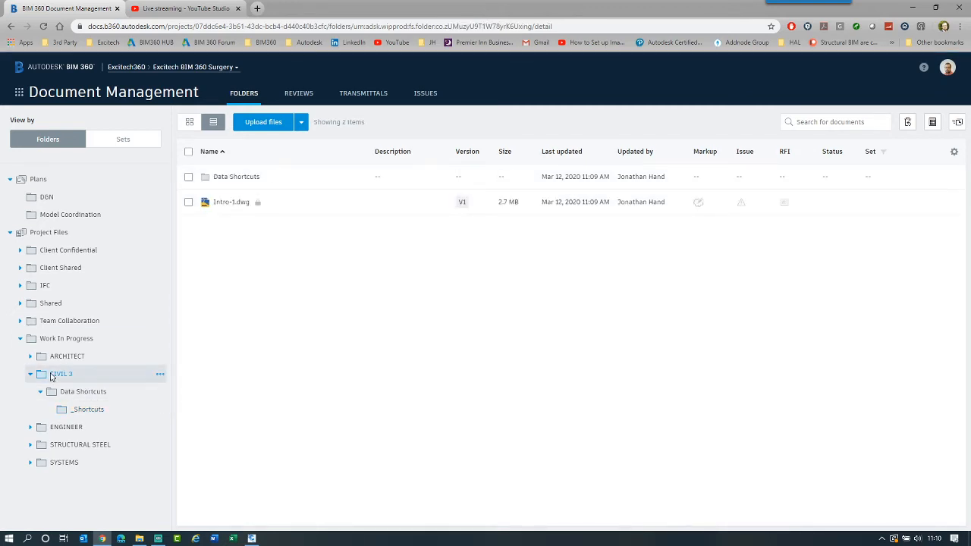
Switch to Civil 3D and create data shortcuts for all surfaces, alignments, pipe networks and corridors in Intro-1.
left_click(252, 538)
scroll(321, 293, "down", 2)
scroll(334, 249, "up", 2)
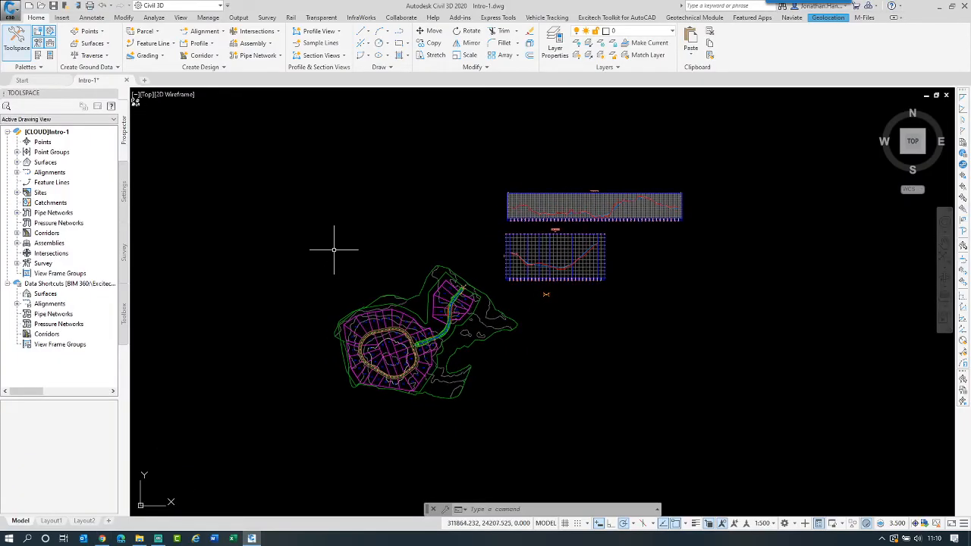
right_click(56, 284)
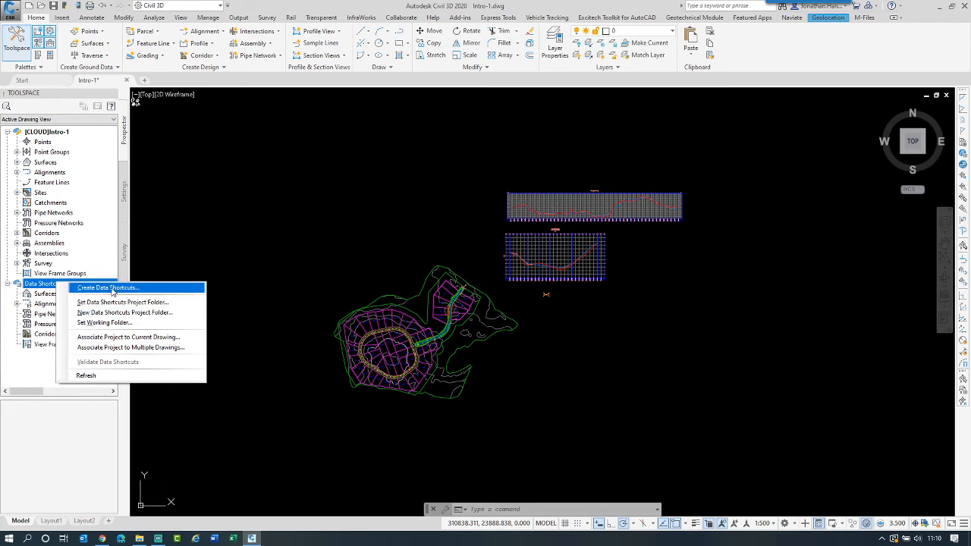
left_click(112, 289)
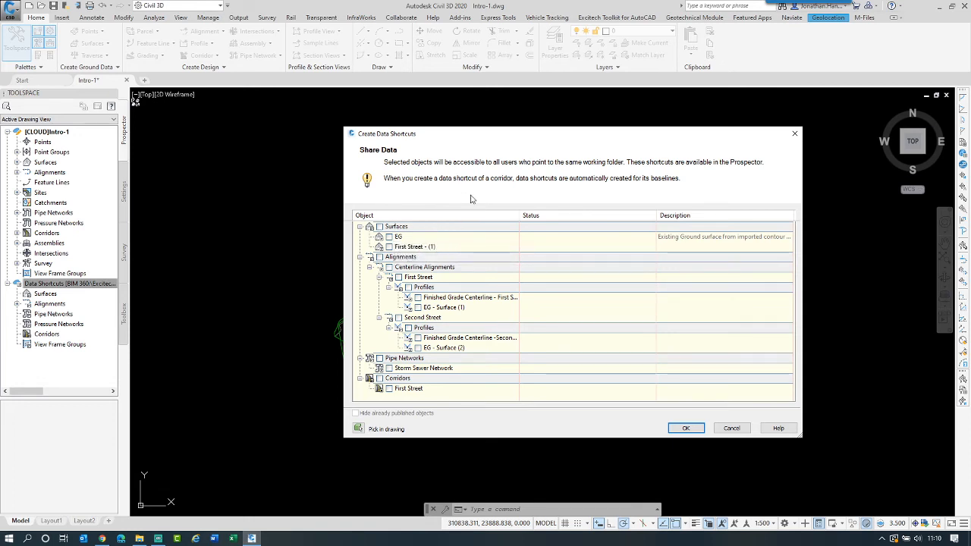
left_click(379, 227)
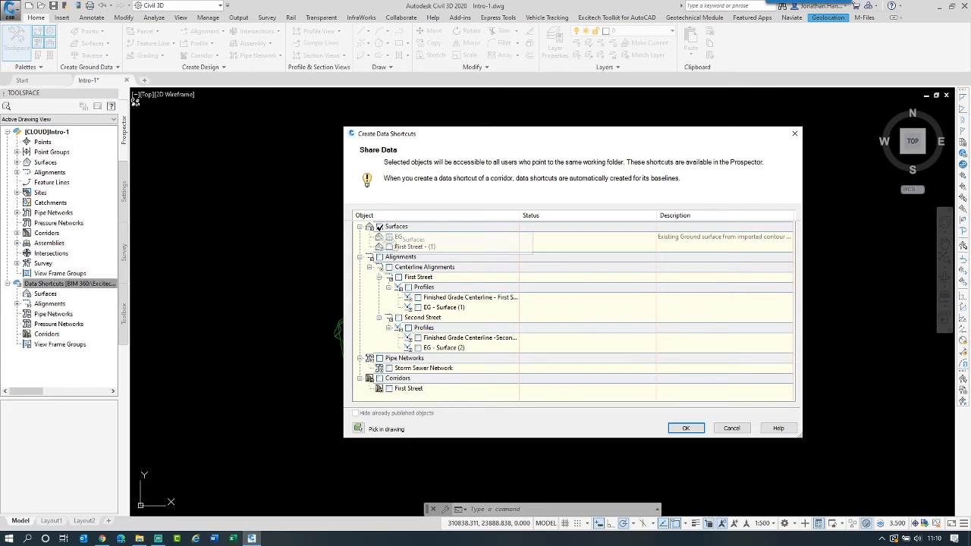
left_click(379, 258)
left_click(380, 358)
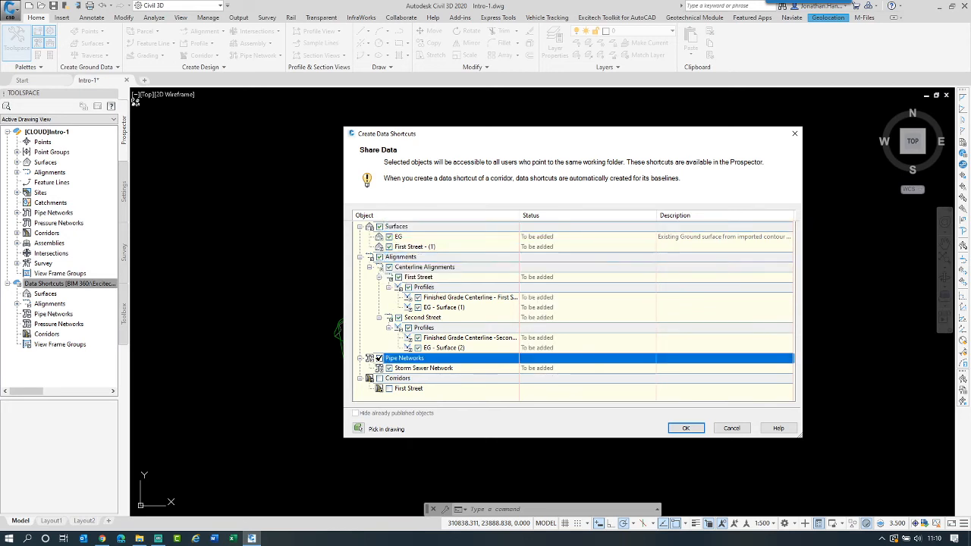
left_click(379, 379)
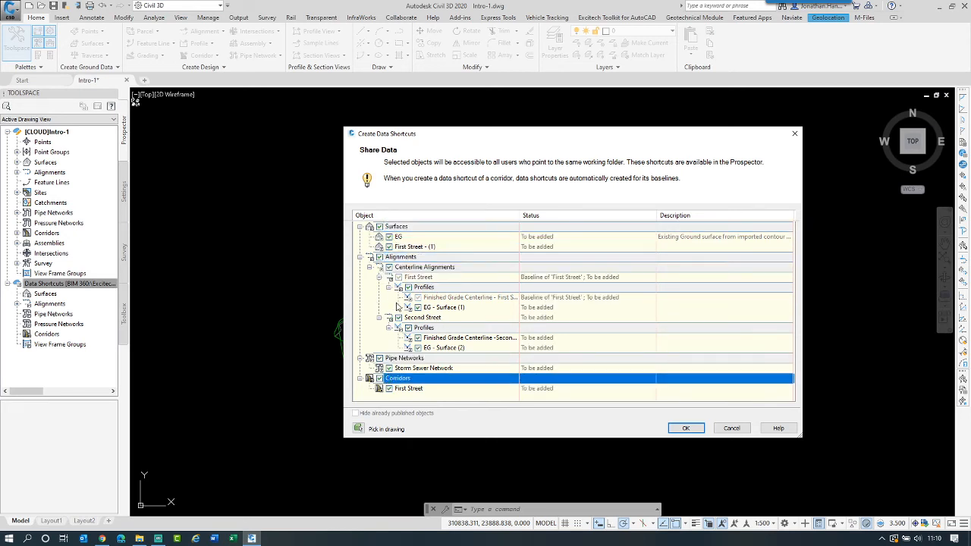
left_click(690, 430)
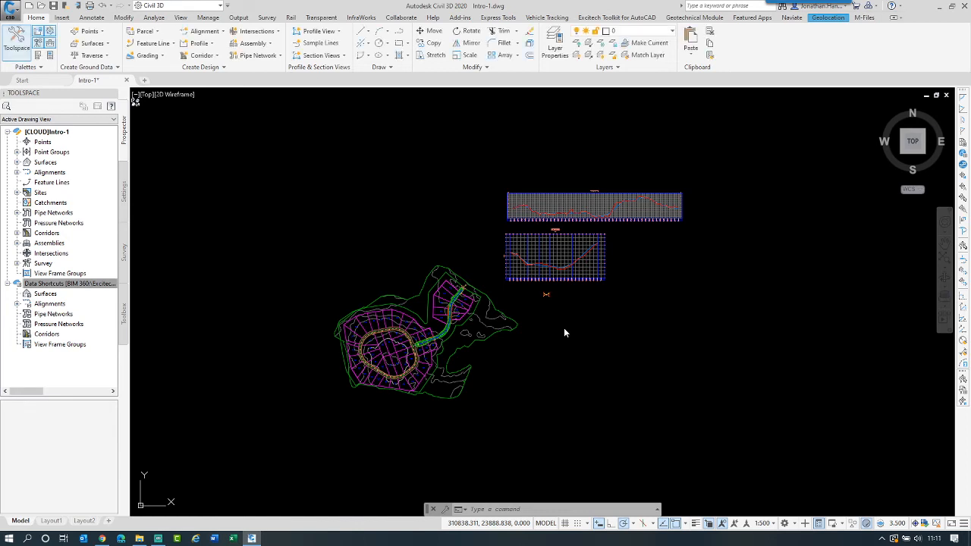
Switch to the BIM 360 web page, reload Data Shortcuts and examine the shortcut files under Alignments, Corridors and PipeNetworks.
left_click(104, 539)
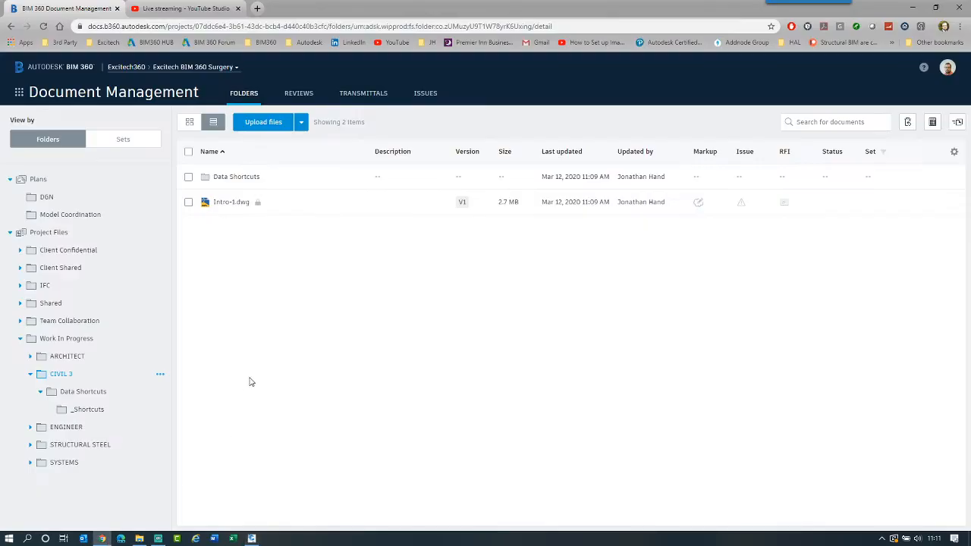
left_click(92, 395)
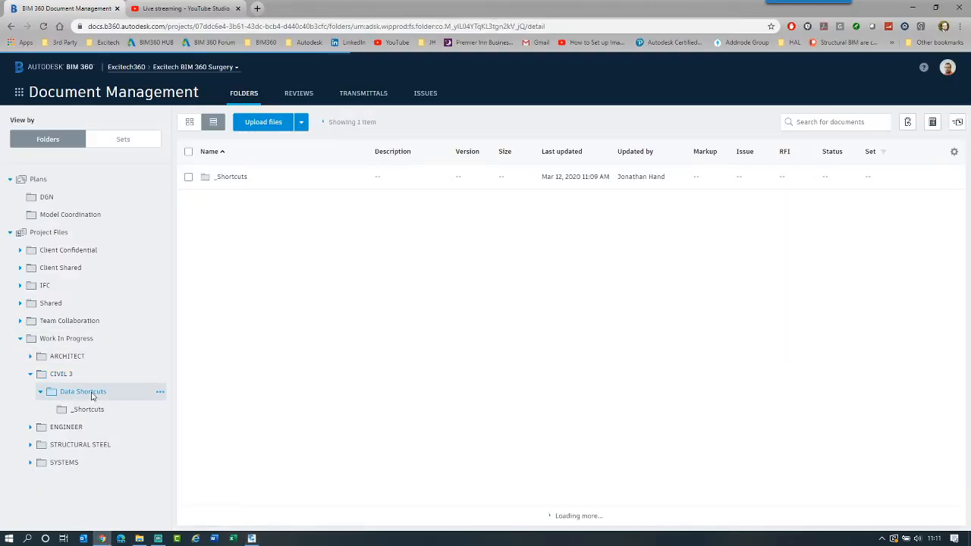
left_click(43, 26)
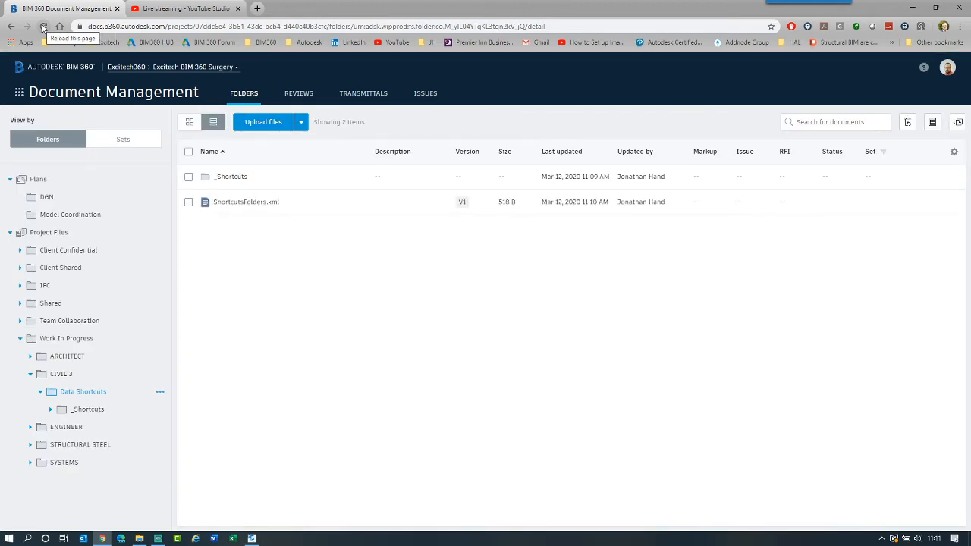
left_click(50, 410)
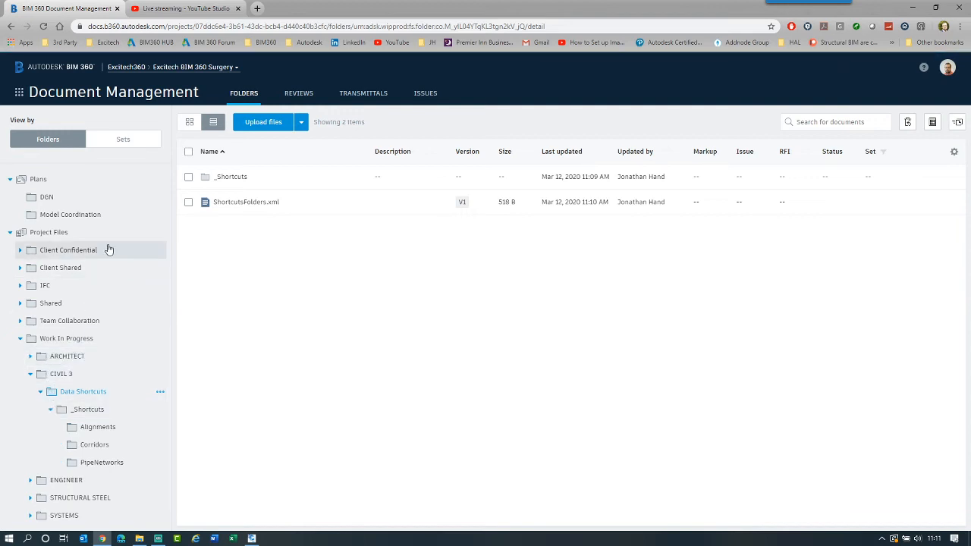
left_click(98, 426)
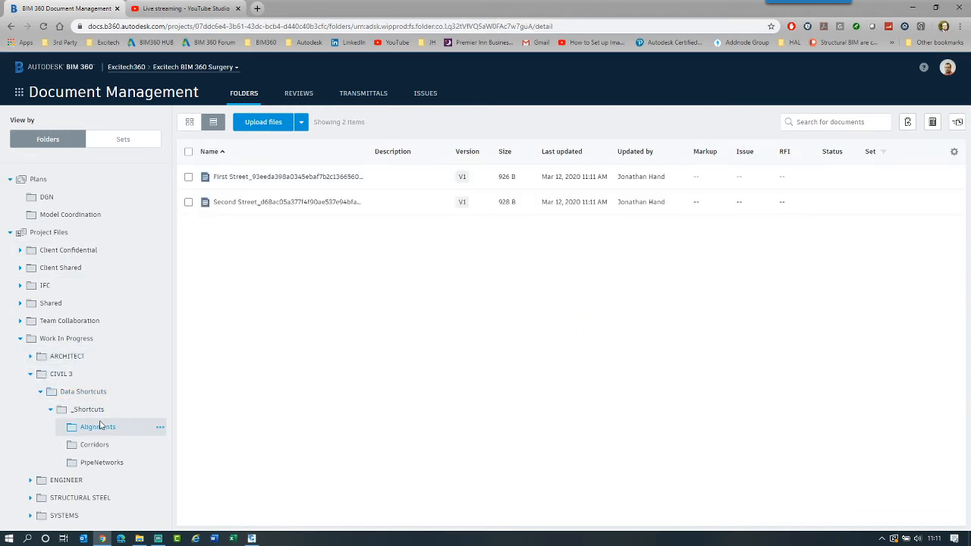
left_click(110, 445)
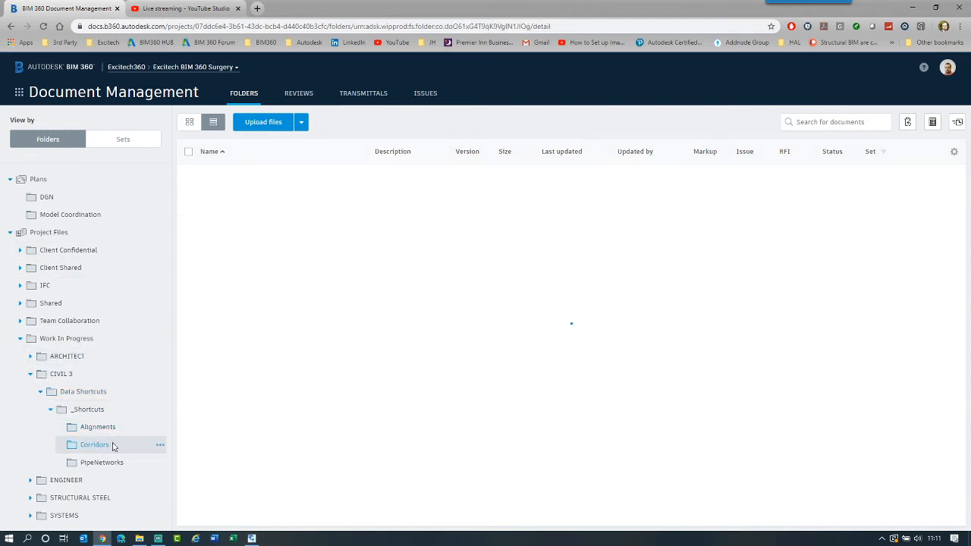
left_click(120, 463)
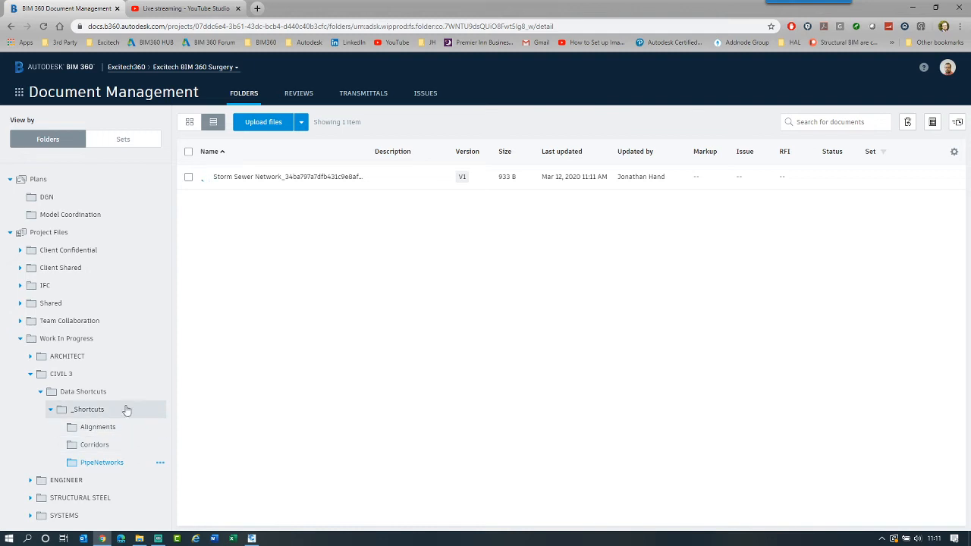
left_click(97, 428)
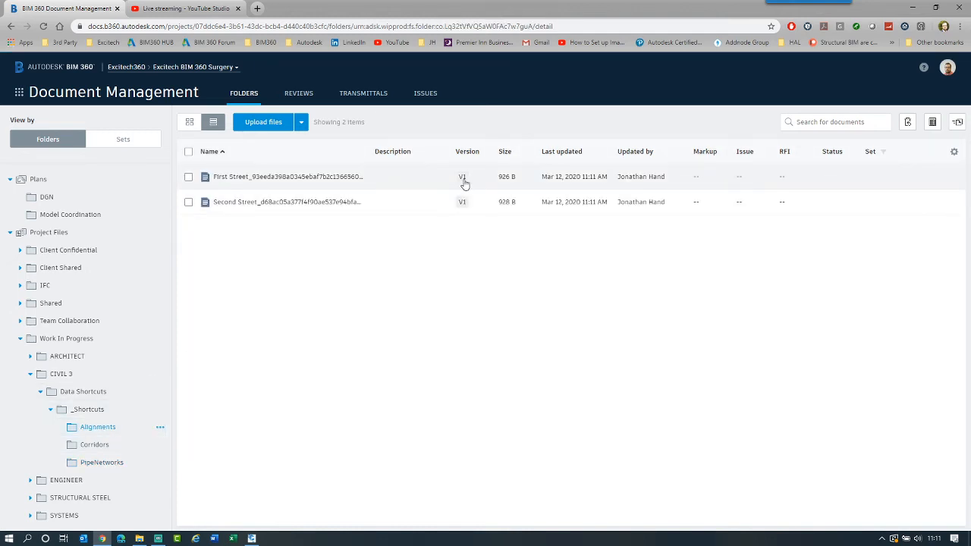
left_click(99, 444)
Add a project member to the Data Shortcuts folder's permissions with the View+Download+Upload+Edit level.
left_click(94, 392)
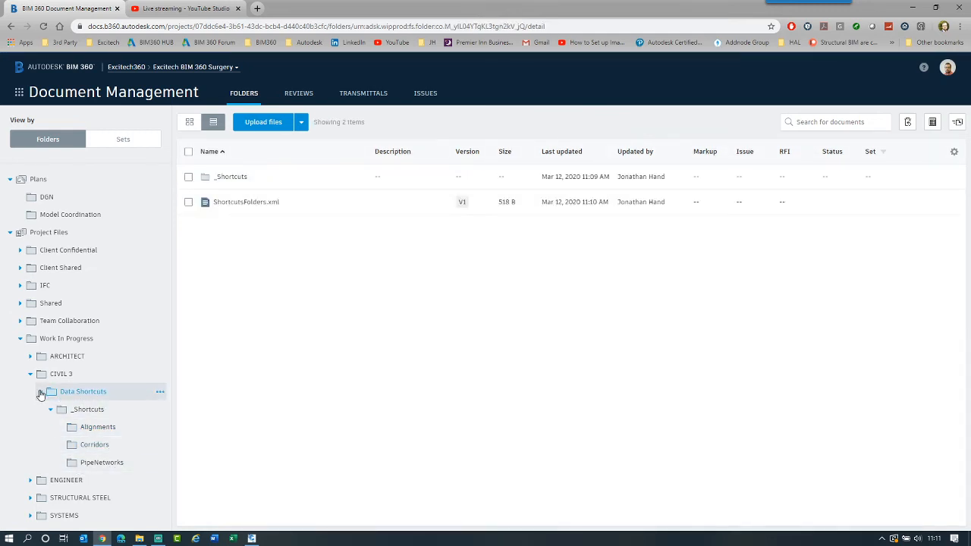
left_click(160, 393)
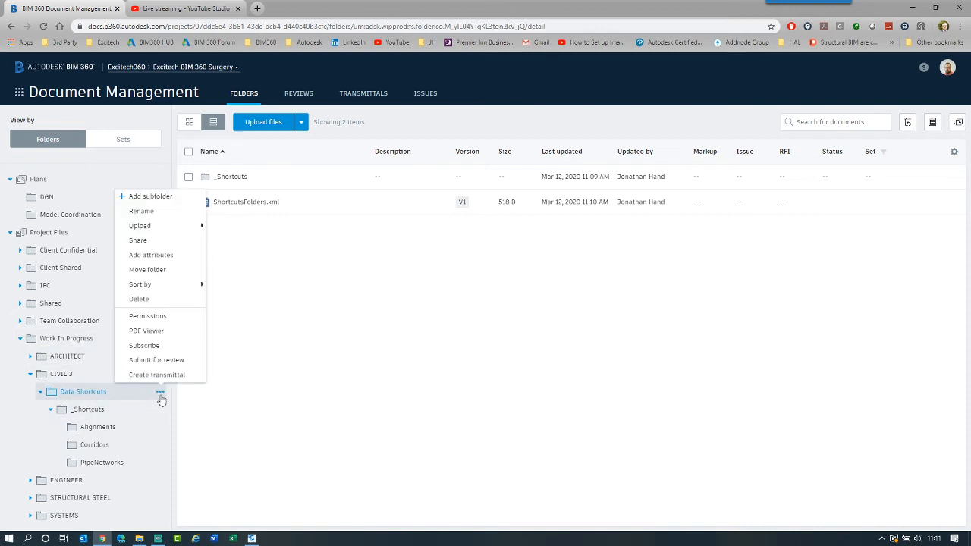
left_click(161, 316)
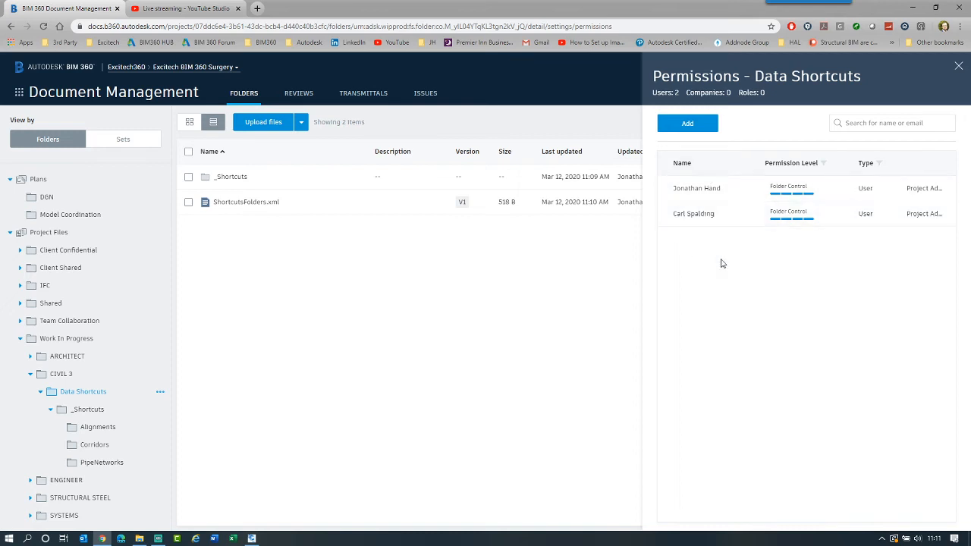
left_click(692, 127)
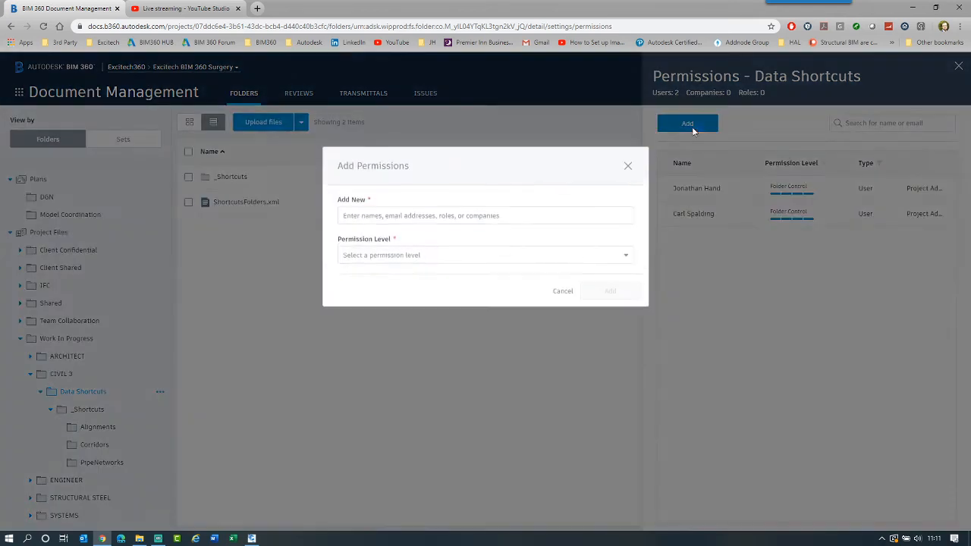
left_click(457, 216)
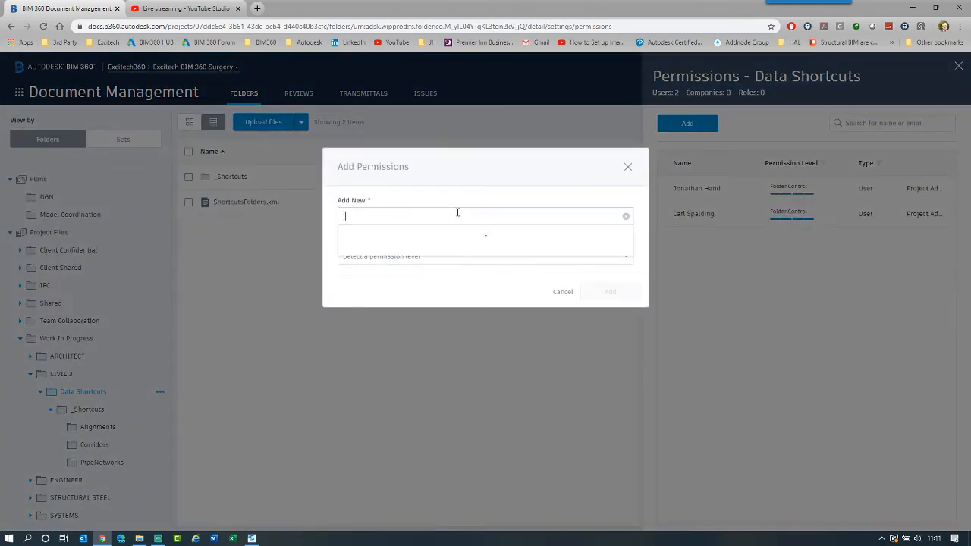
left_click(412, 258)
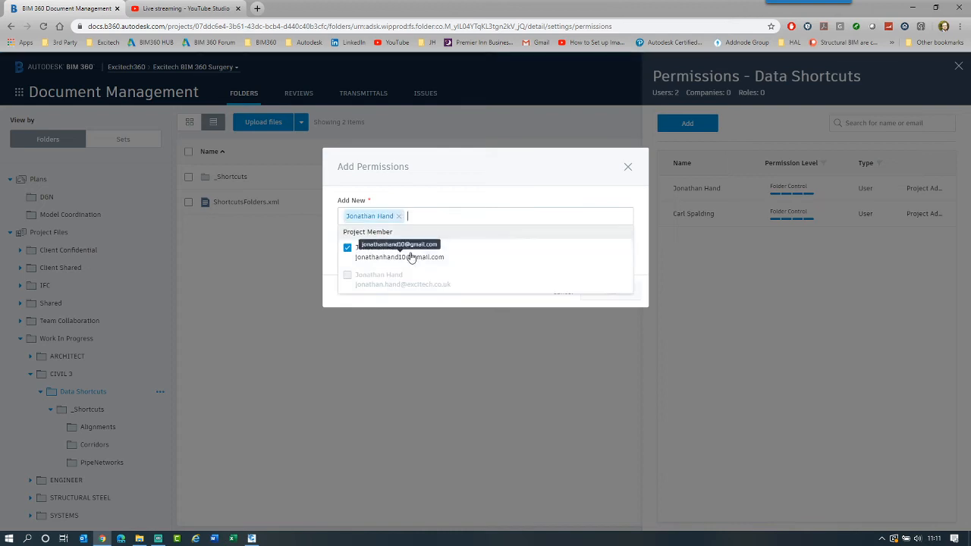
left_click(507, 193)
left_click(415, 256)
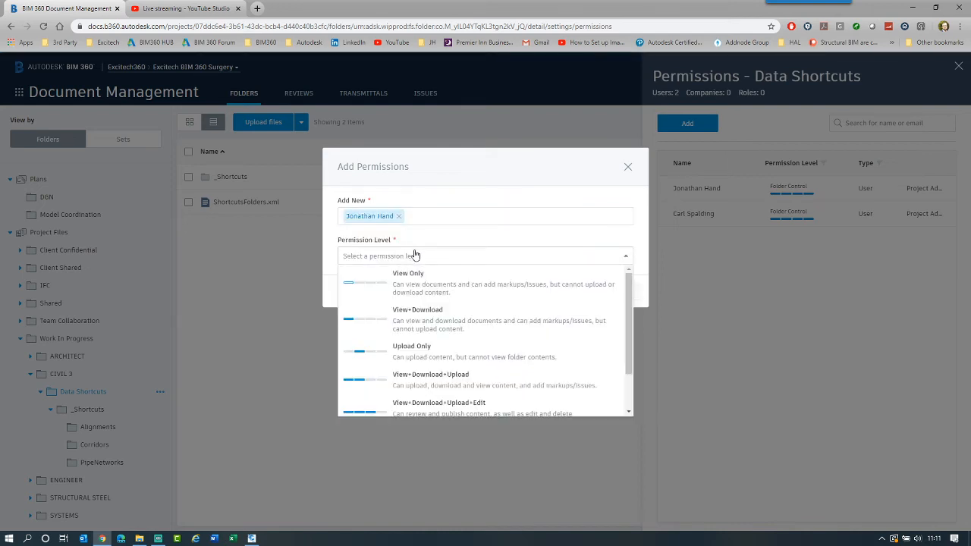
scroll(499, 300, "down", 2)
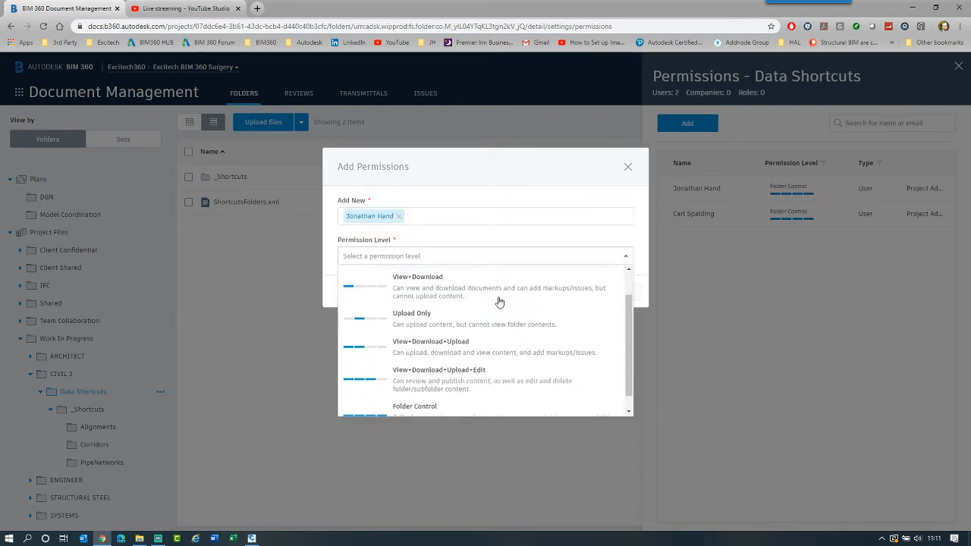
left_click(427, 369)
left_click(609, 293)
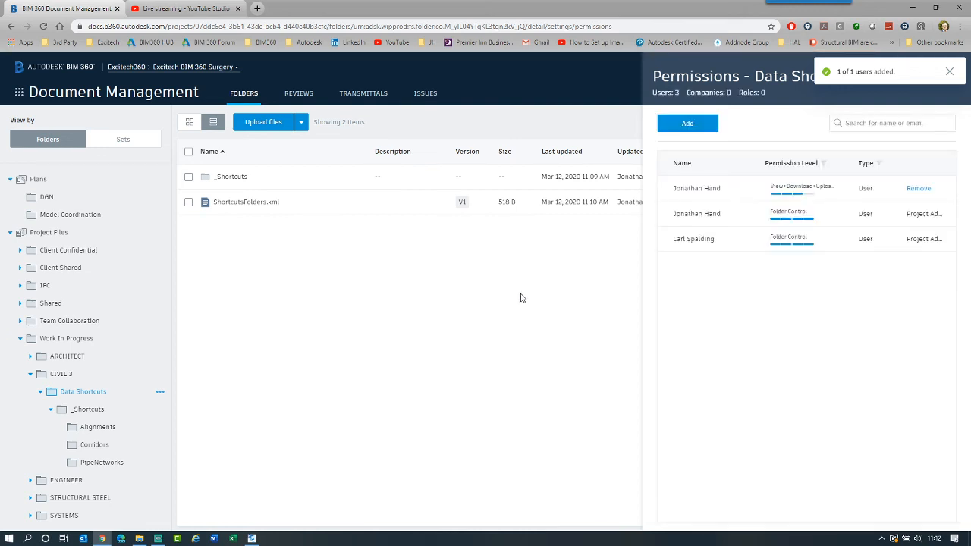
left_click(952, 74)
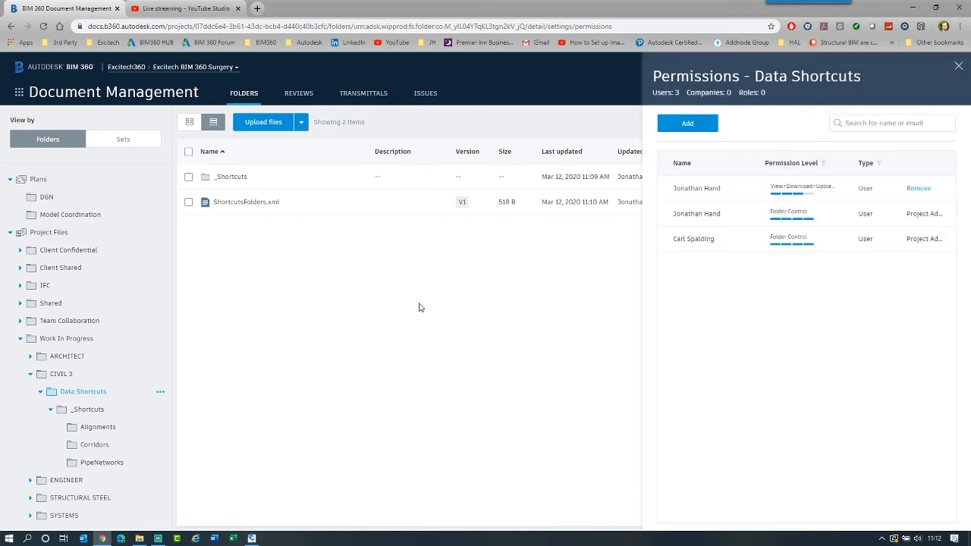
Open Intro-1.dwg from the CIVIL 3 folder in the web viewer, check its 2D and 3D view lists, and close it.
left_click(61, 375)
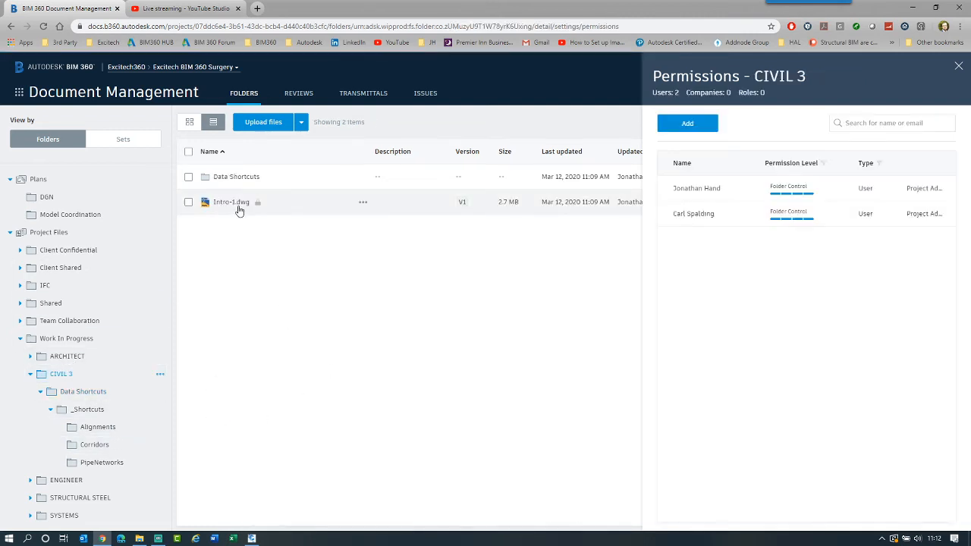
left_click(228, 203)
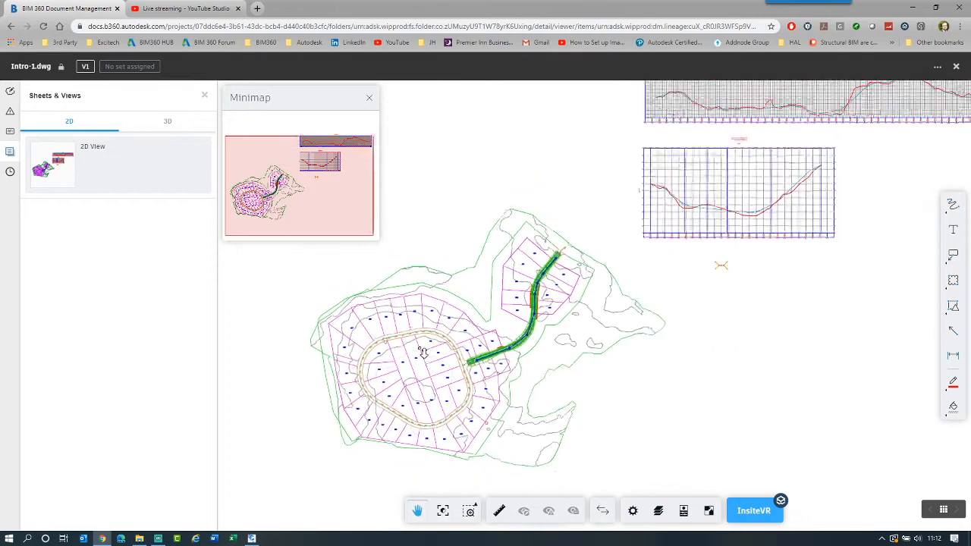
left_click(168, 121)
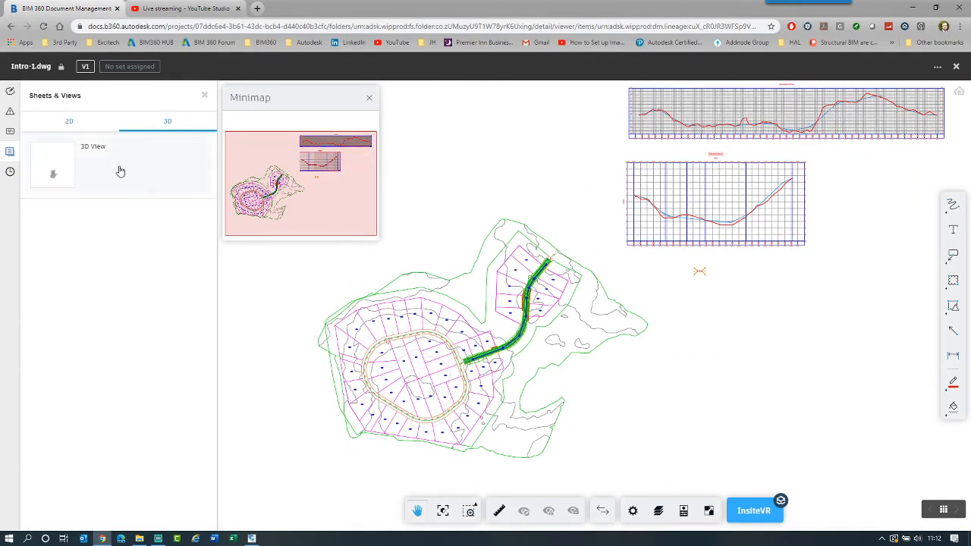
left_click(72, 122)
left_click(957, 67)
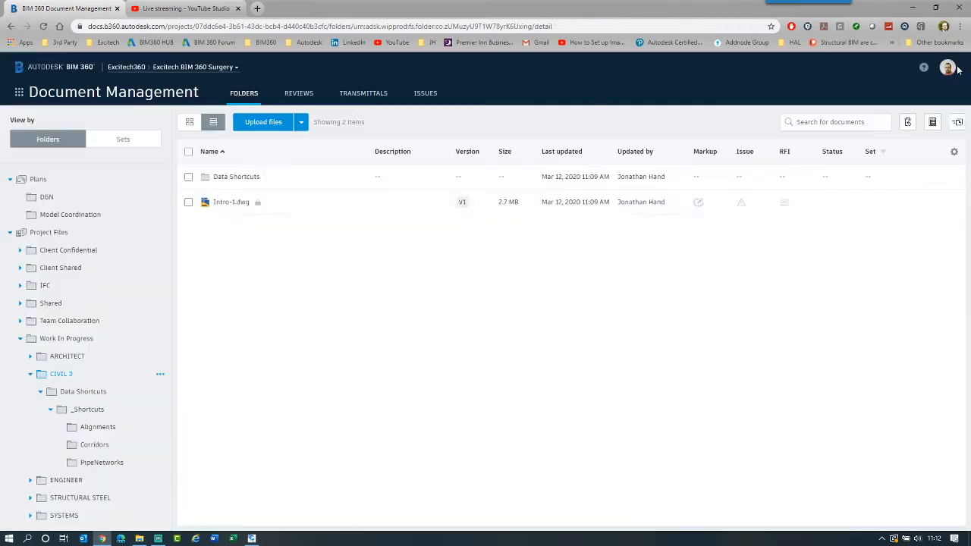
Switch back to Civil 3D and look over the whole Intro-1 drawing.
left_click(252, 538)
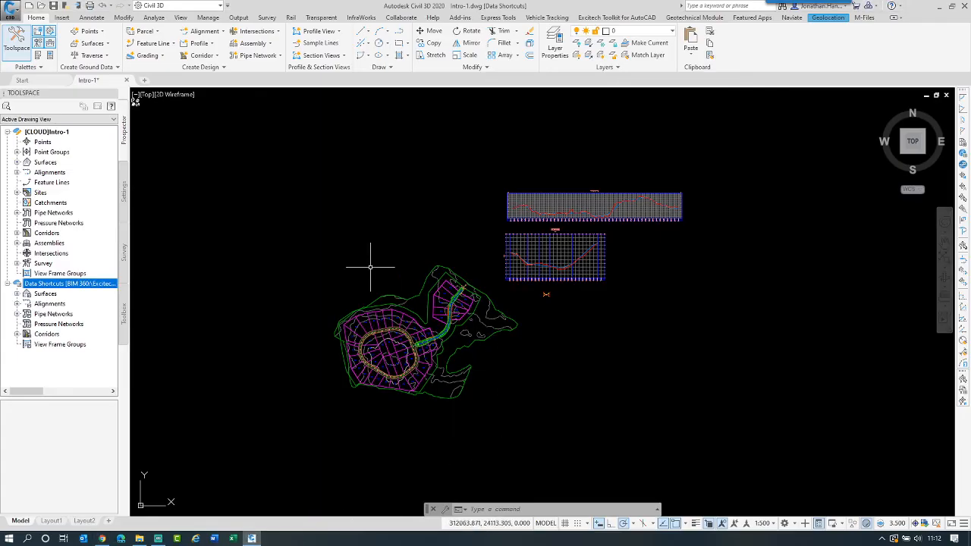
mouse_move(302, 270)
middle_mouse_down()
mouse_move(310, 247)
mouse_move(244, 267)
mouse_move(256, 293)
mouse_move(296, 288)
middle_mouse_up()
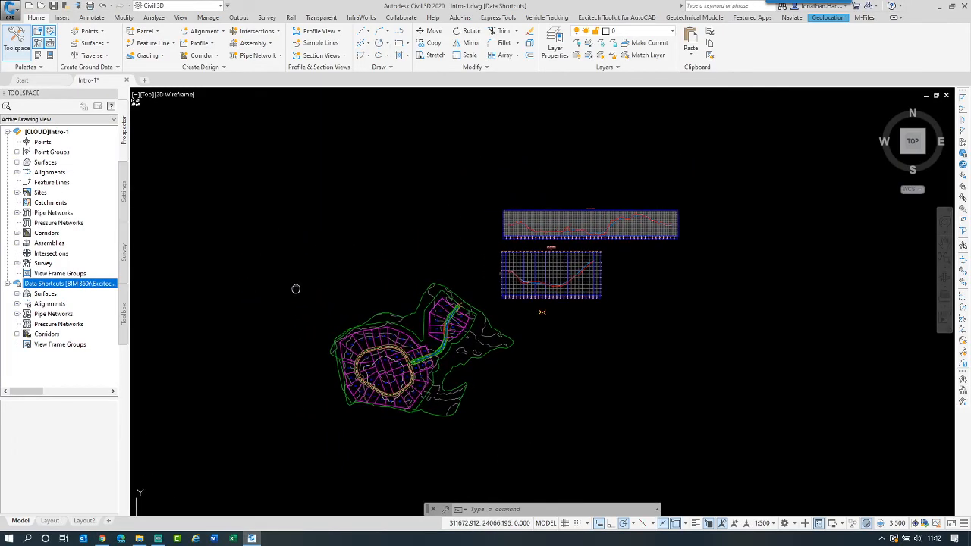
scroll(418, 303, "down", 3)
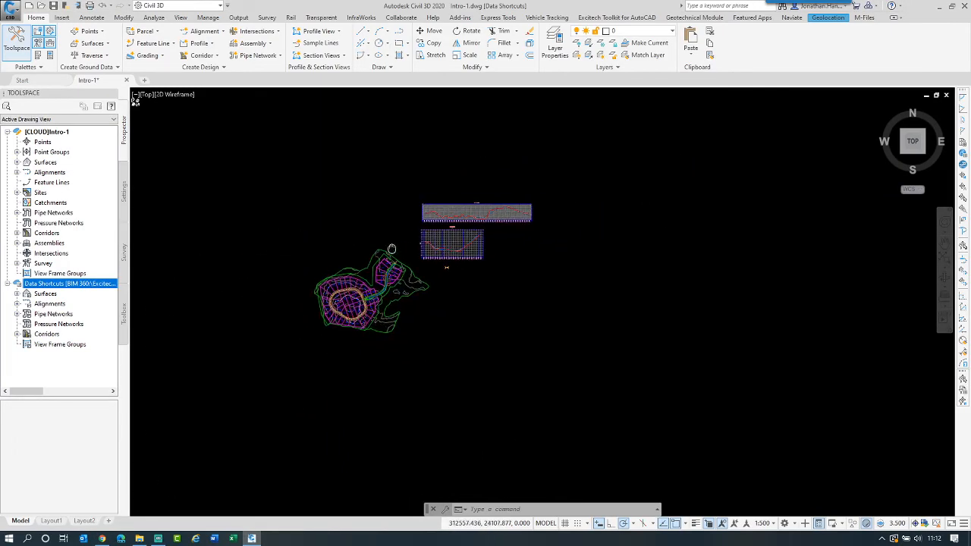
Expand the Surfaces and Alignments data shortcuts and examine the Centerline Alignments entries.
scroll(395, 266, "up", 6)
scroll(399, 251, "down", 5)
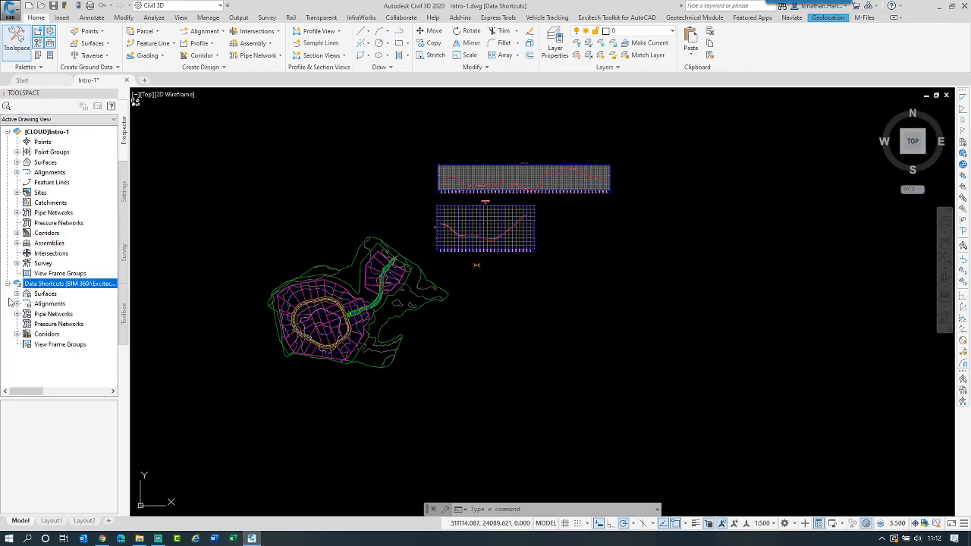
left_click(17, 294)
right_click(45, 305)
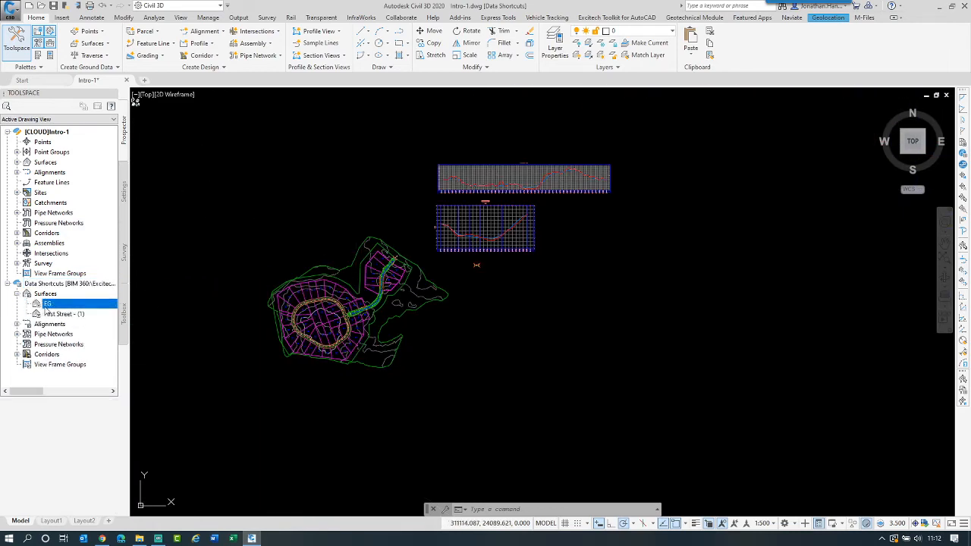
left_click(42, 325)
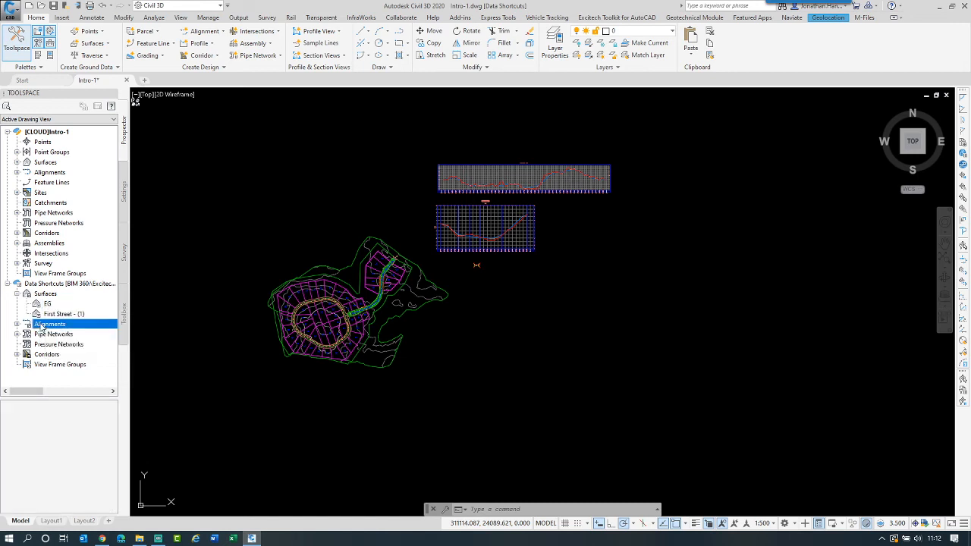
left_click(18, 324)
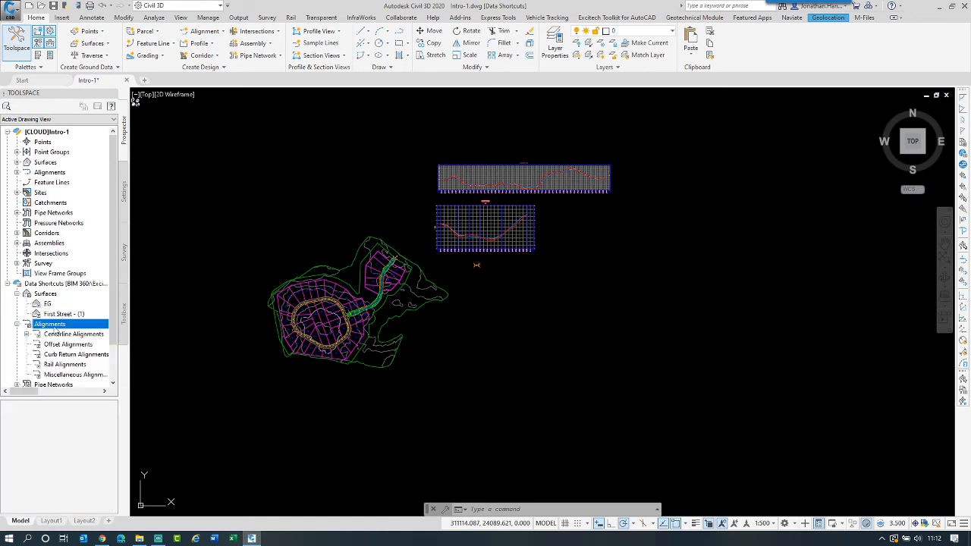
right_click(55, 336)
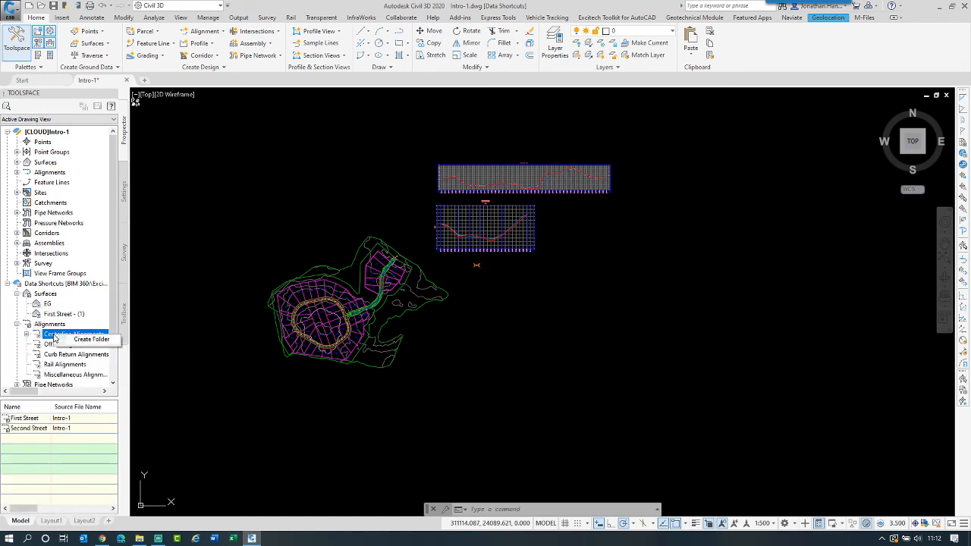
left_click(133, 283)
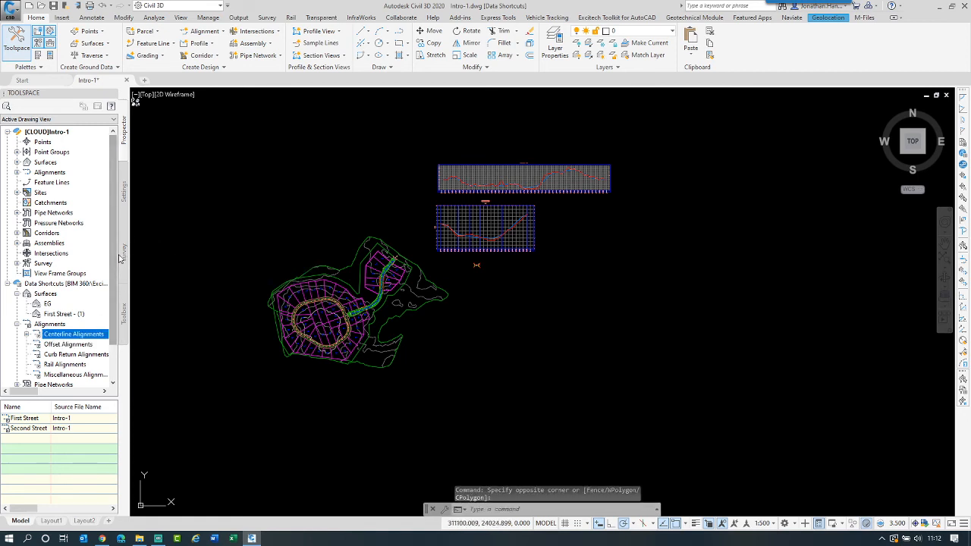
Check which commands are available for the EG and First Street - (1) surface shortcuts.
right_click(47, 305)
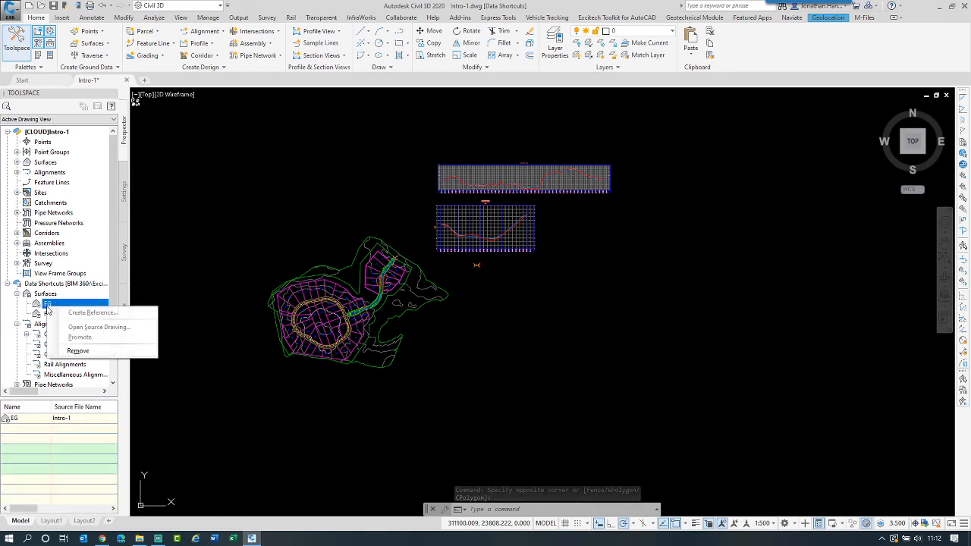
left_click(48, 313)
right_click(61, 314)
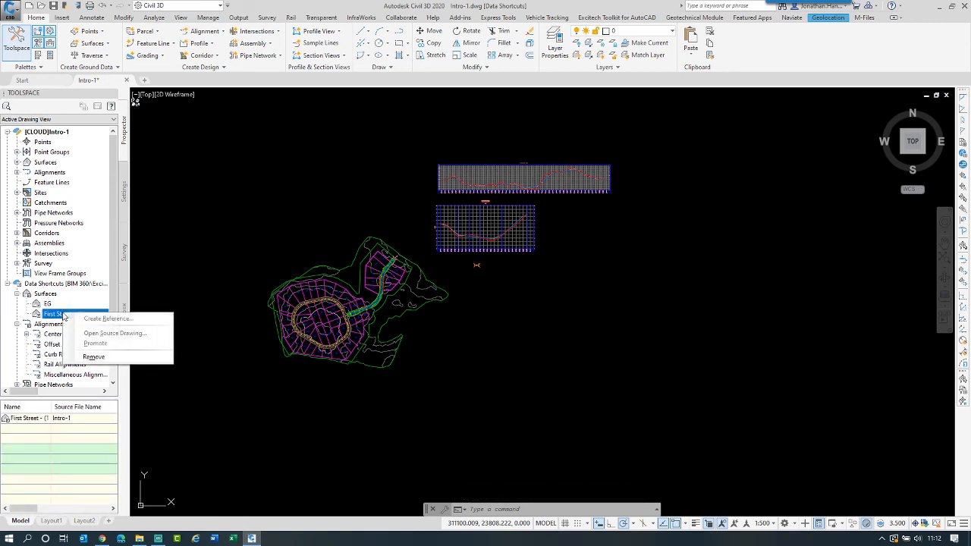
left_click(217, 308)
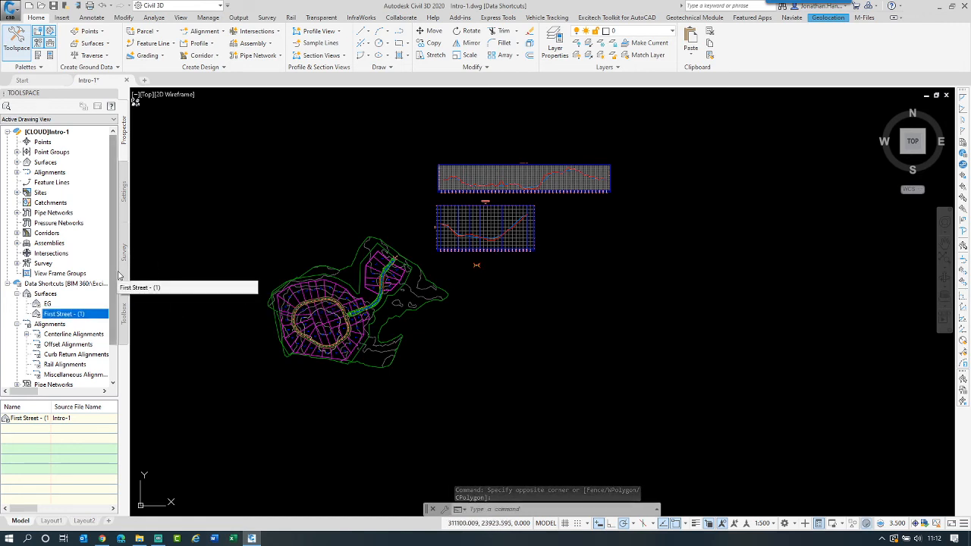
Widen the Toolspace and read the source location of the First Street corridor shortcut.
left_click_drag(130, 264, 199, 264)
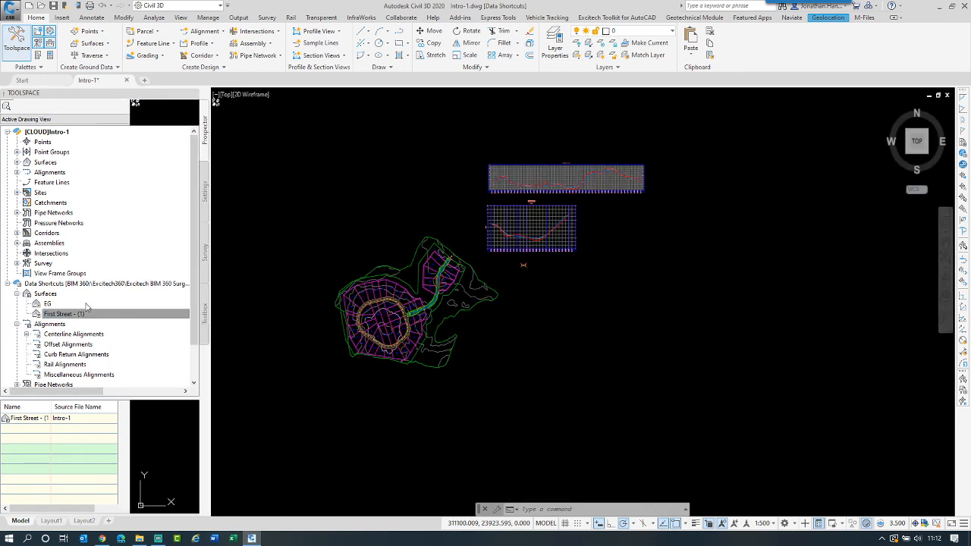
scroll(72, 366, "down", 2)
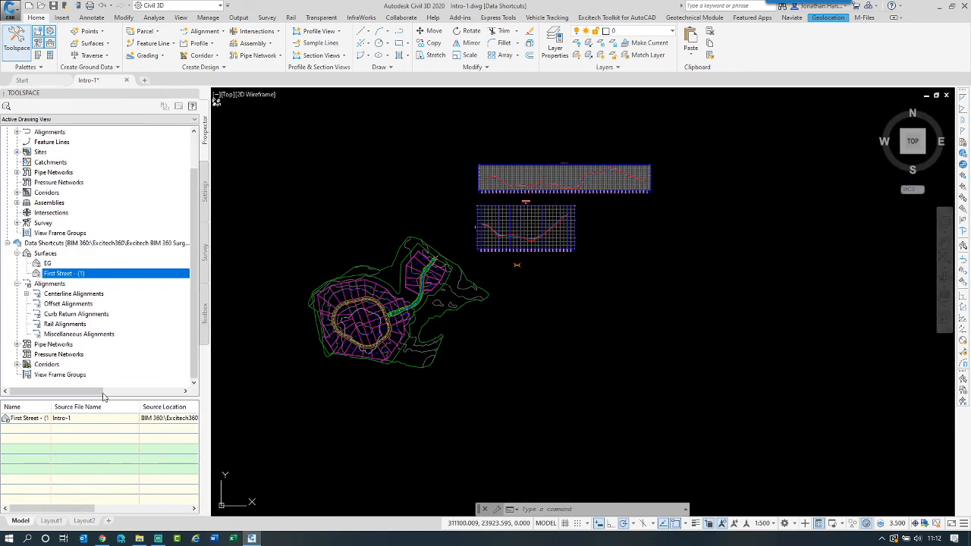
left_click(16, 365)
left_click(57, 375)
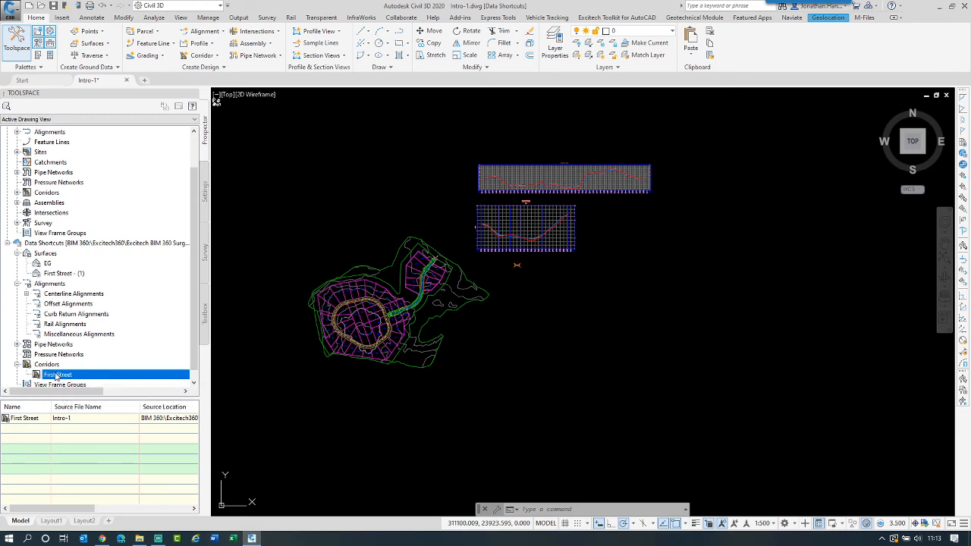
left_click_drag(74, 510, 132, 511)
left_click_drag(107, 404, 184, 406)
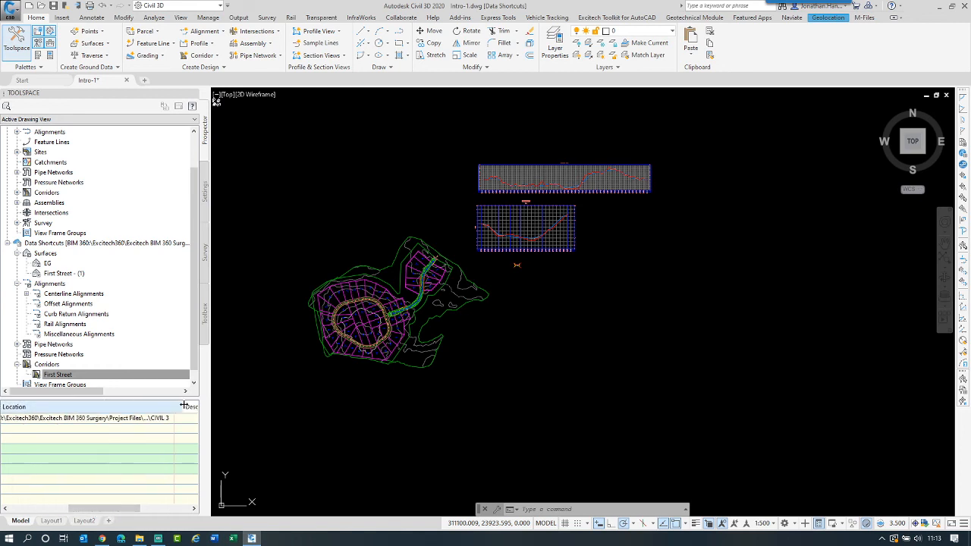
right_click(61, 376)
left_click(277, 327)
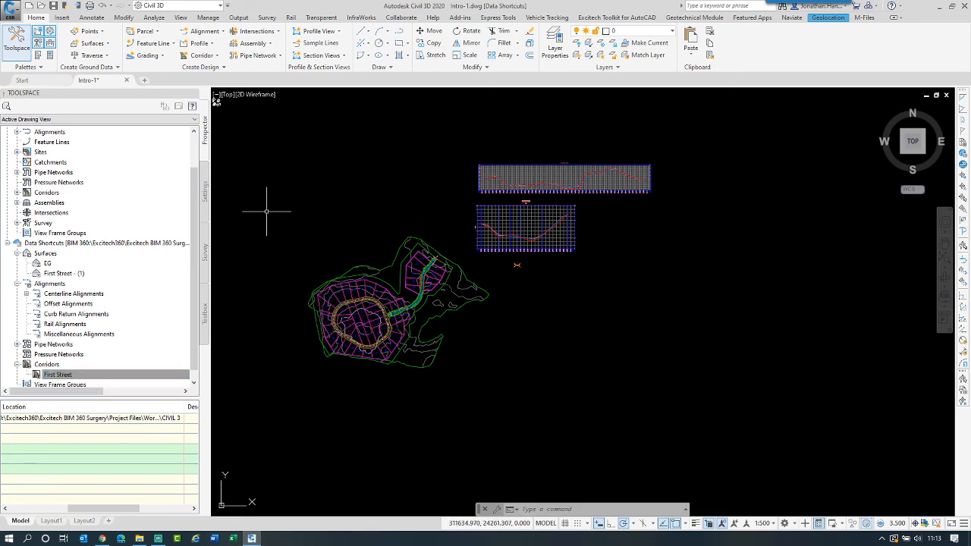
left_click(237, 18)
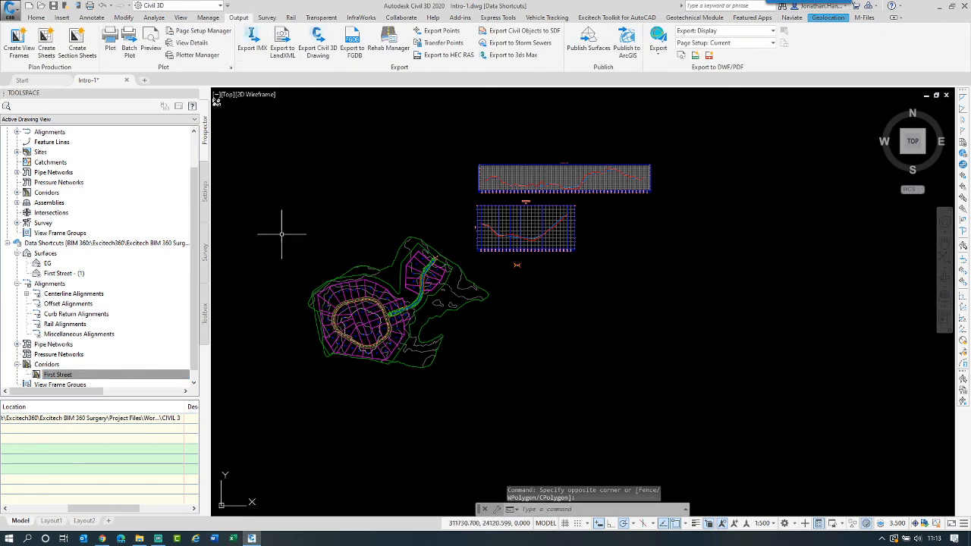
left_click(77, 45)
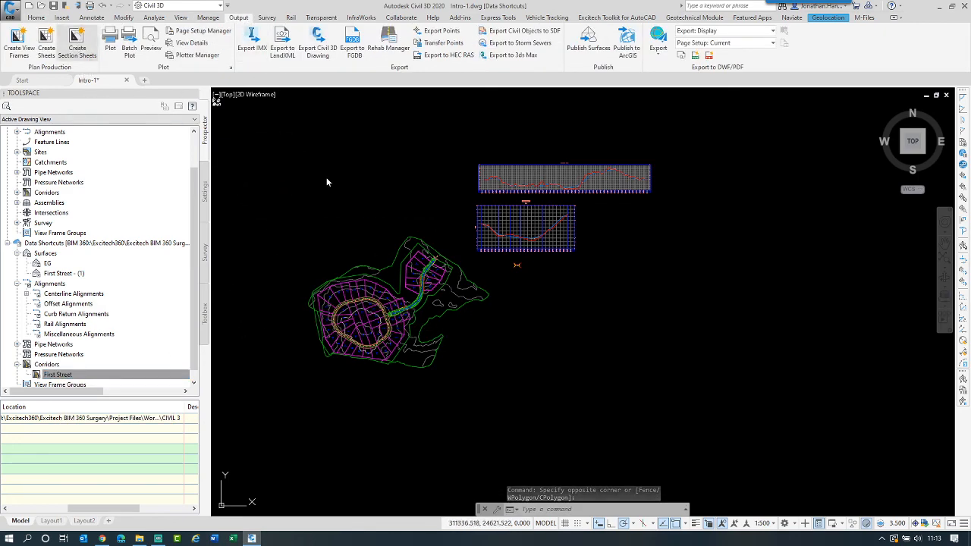
left_click(580, 377)
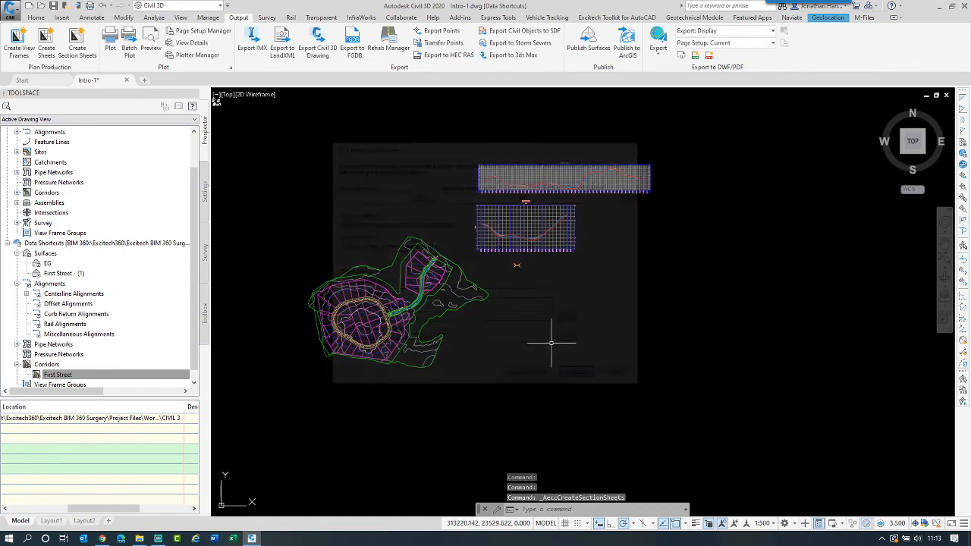
Create a profile view of the First Street alignment with the default settings and place it below the existing profile views.
left_click(36, 17)
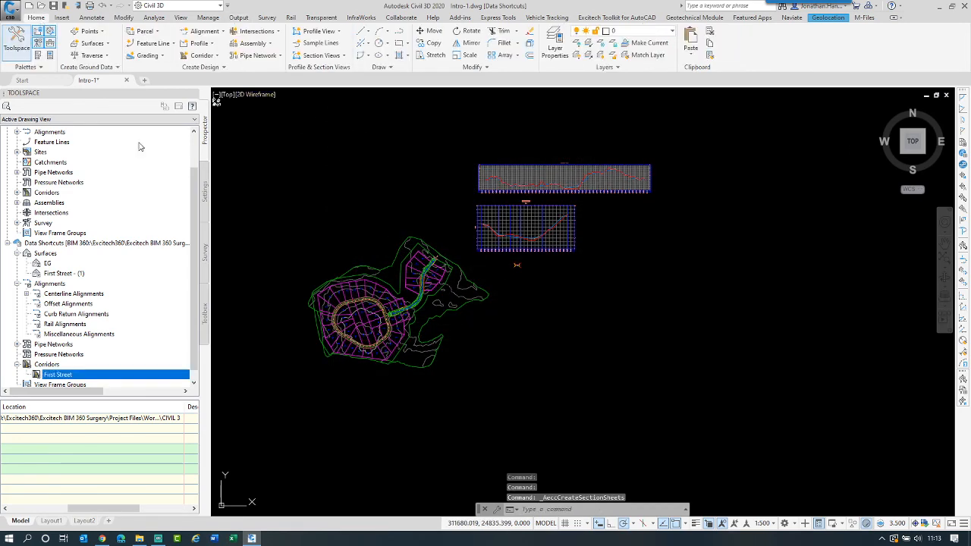
scroll(325, 171, "down", 2)
scroll(357, 232, "down", 3)
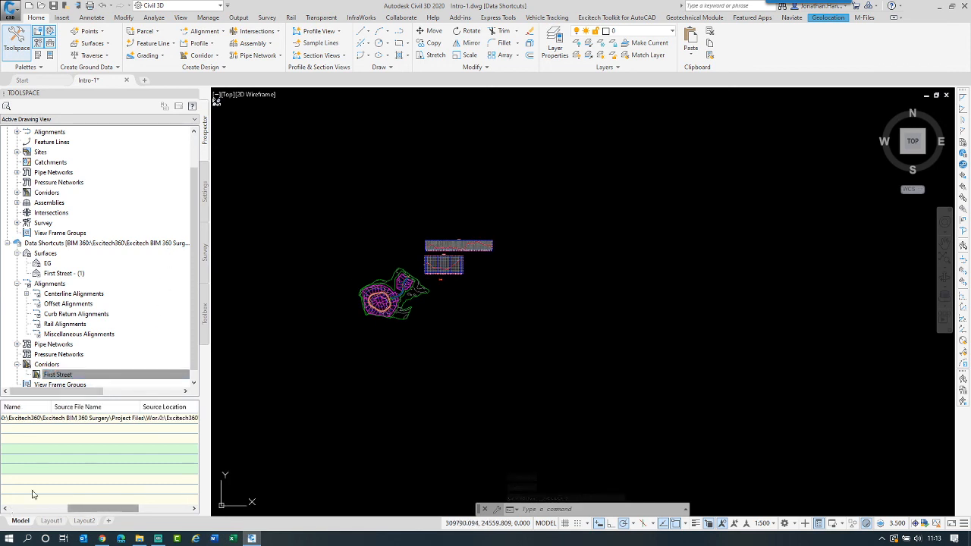
left_click(340, 31)
left_click(325, 43)
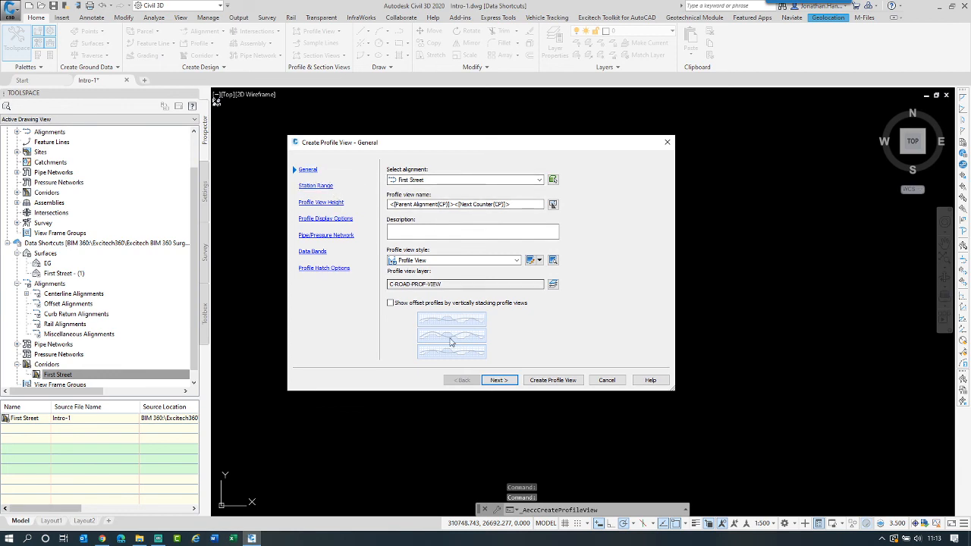
left_click(502, 381)
left_click(501, 381)
left_click(501, 381)
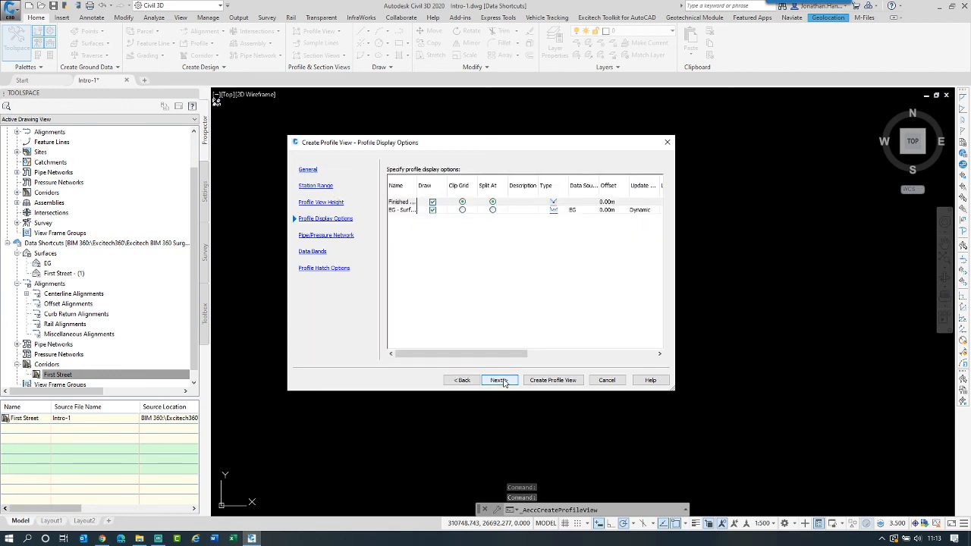
left_click(529, 380)
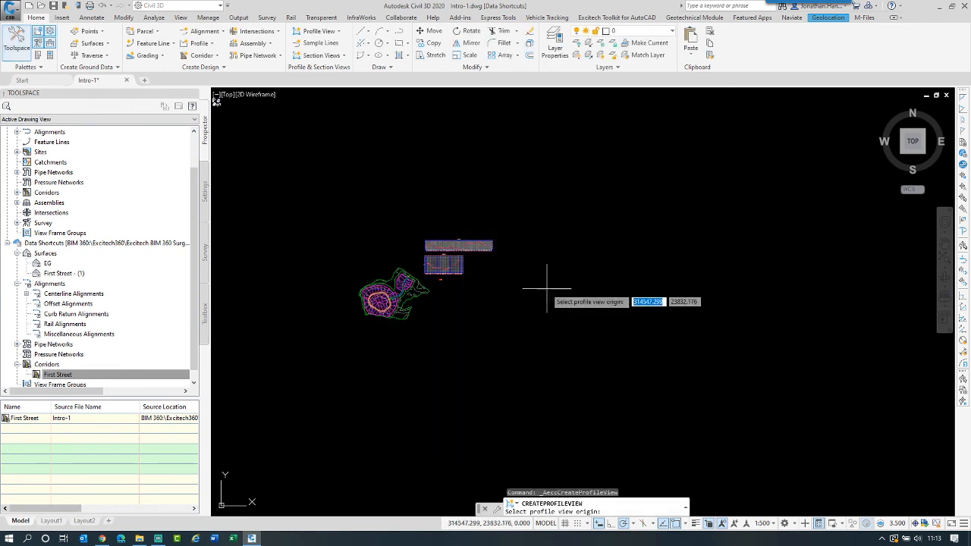
scroll(445, 292, "up", 5)
left_click(448, 312)
middle_click_drag(533, 364, 478, 406)
scroll(440, 270, "down", 4)
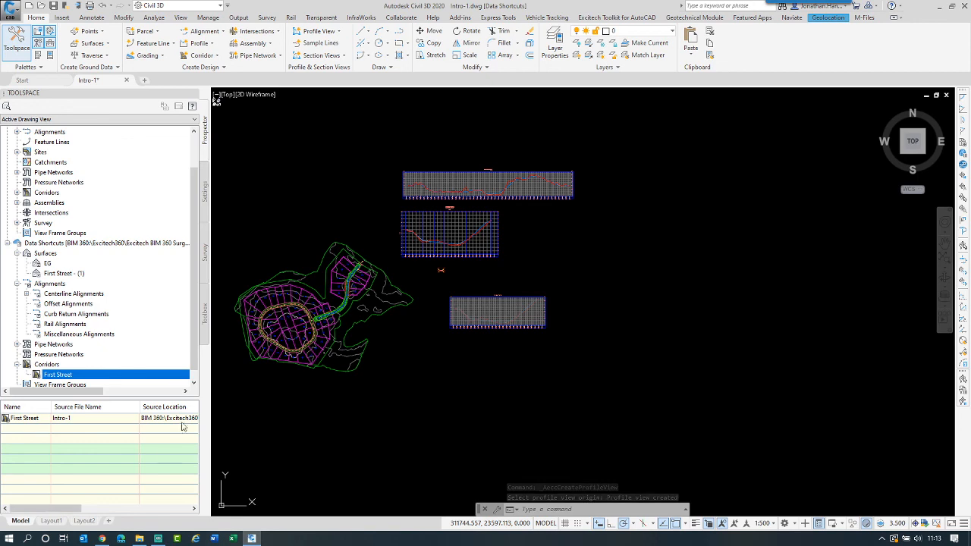
Collapse the Corridors, Alignments and Surfaces data shortcut groups and view the Data Shortcuts project's path and available commands.
left_click(186, 391)
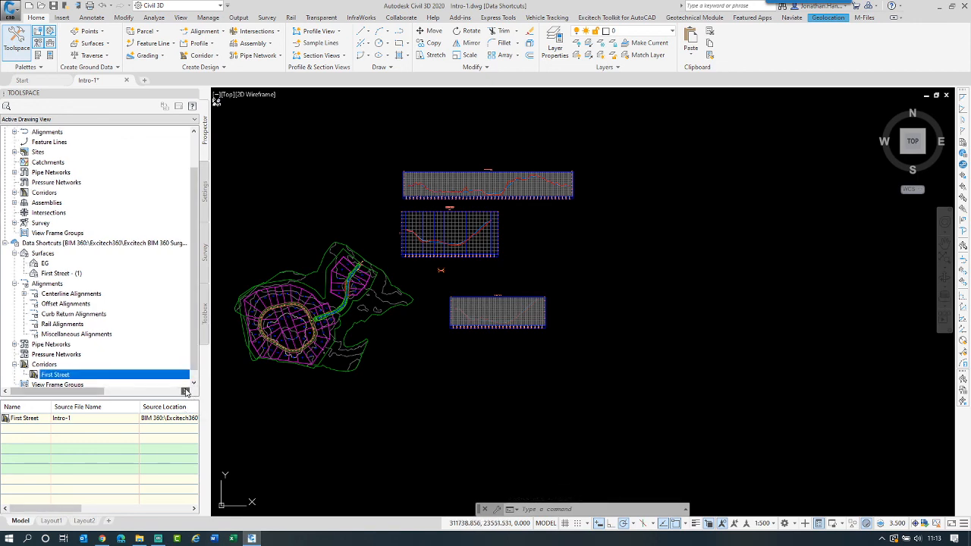
left_click(186, 391)
left_click(193, 382)
scroll(193, 383, "up", 2)
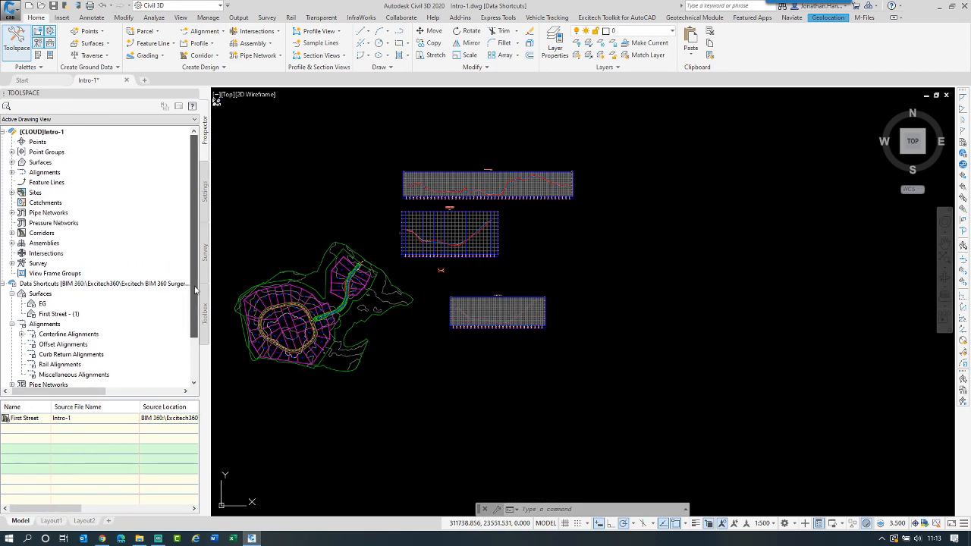
left_click_drag(26, 398, 26, 438)
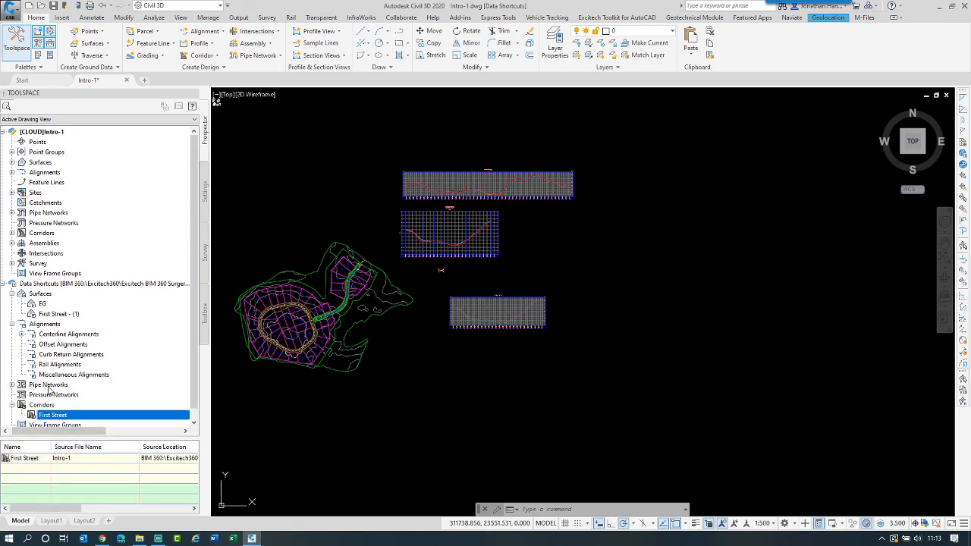
left_click(12, 405)
left_click(12, 324)
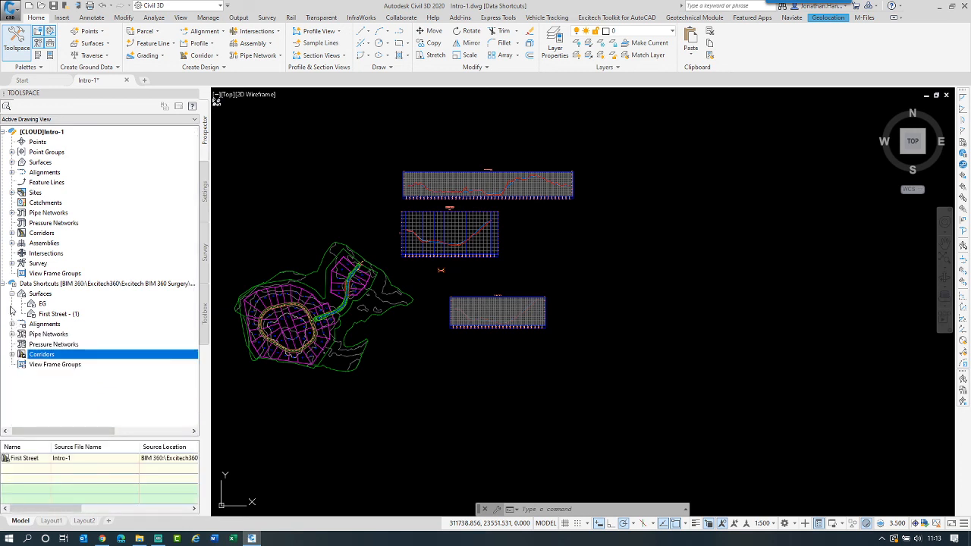
left_click(12, 294)
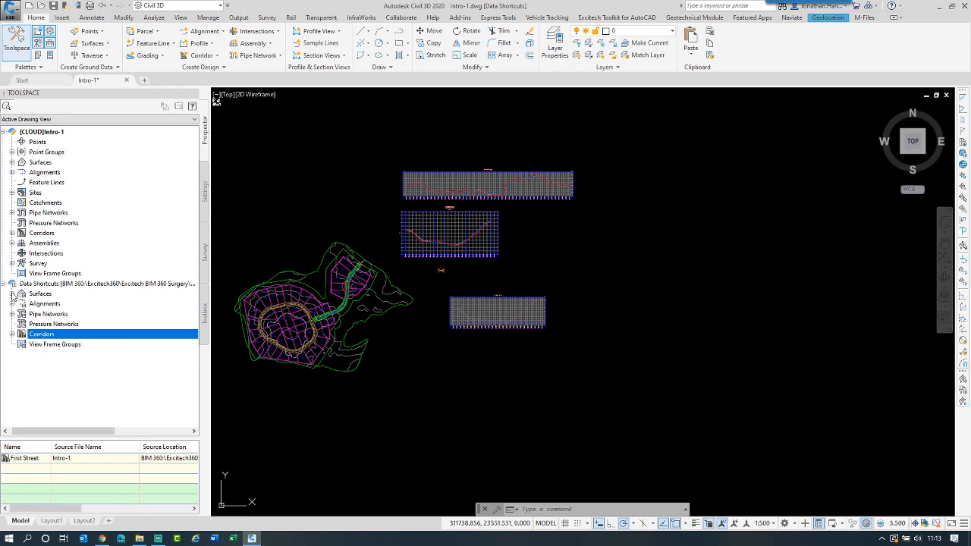
left_click(119, 285)
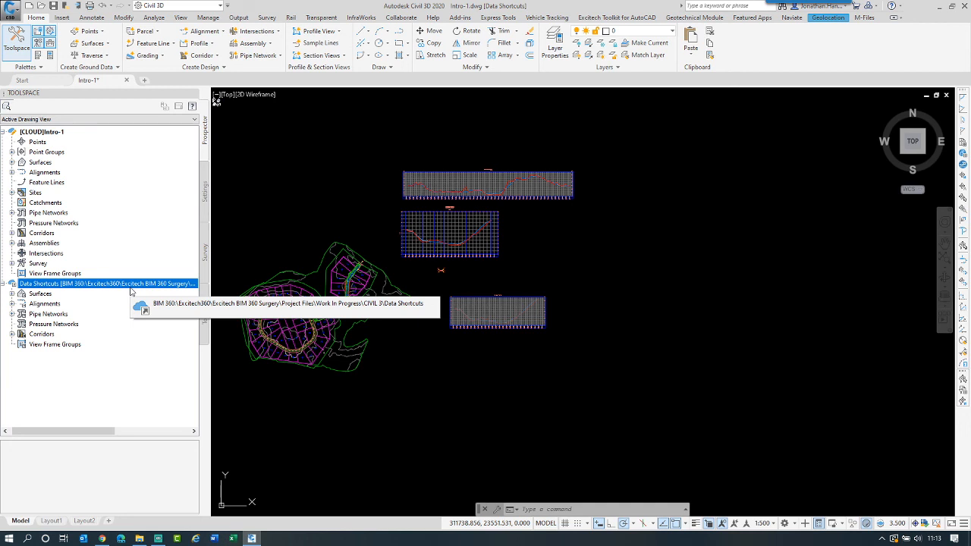
right_click(129, 286)
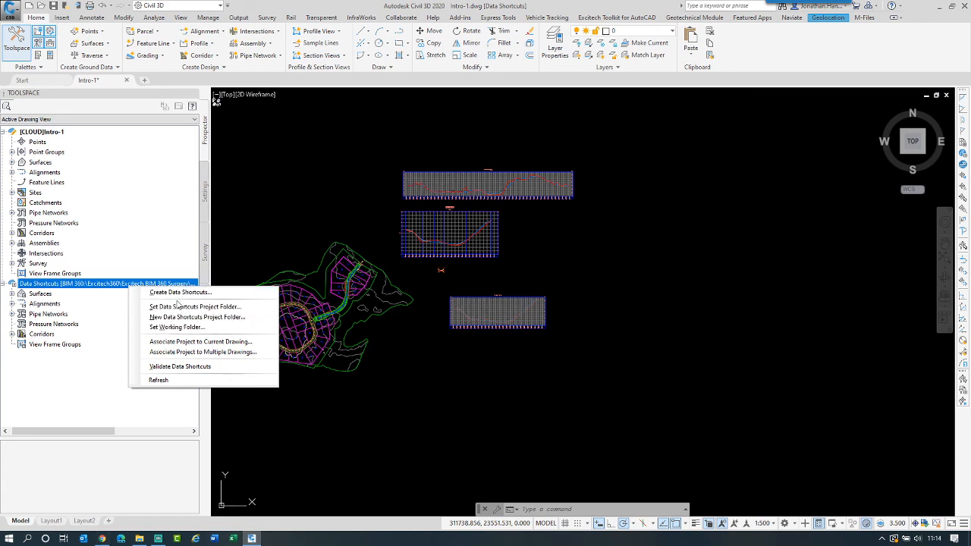
Switch to the BIM 360 web page and look through the shortcut folders, CIVIL 3 and Work In Progress.
left_click(101, 539)
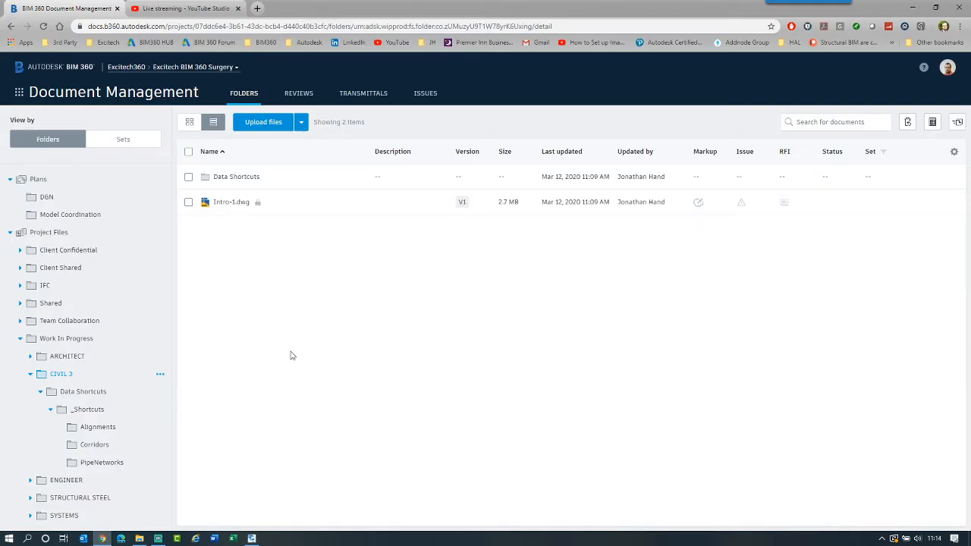
left_click(109, 410)
left_click(106, 427)
left_click(110, 445)
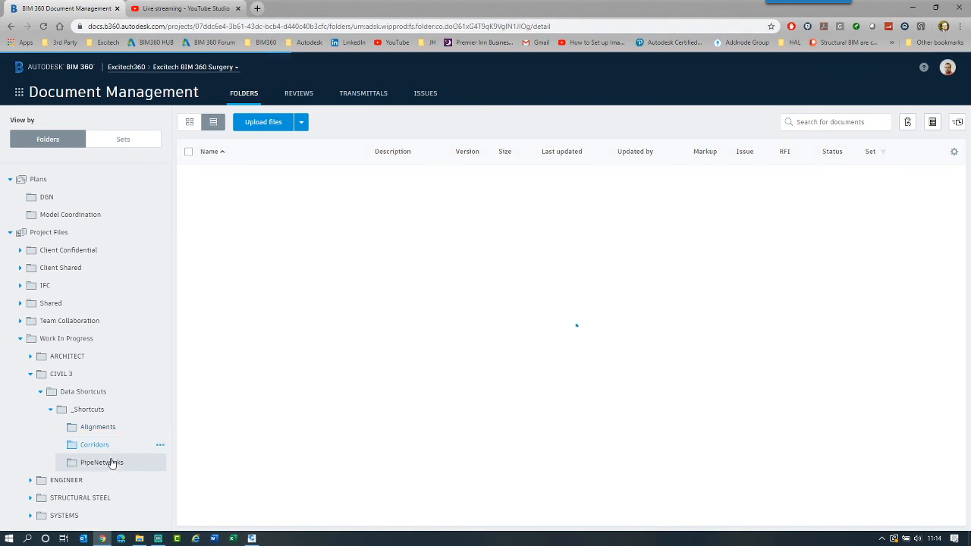
left_click(112, 463)
left_click(102, 391)
left_click(76, 374)
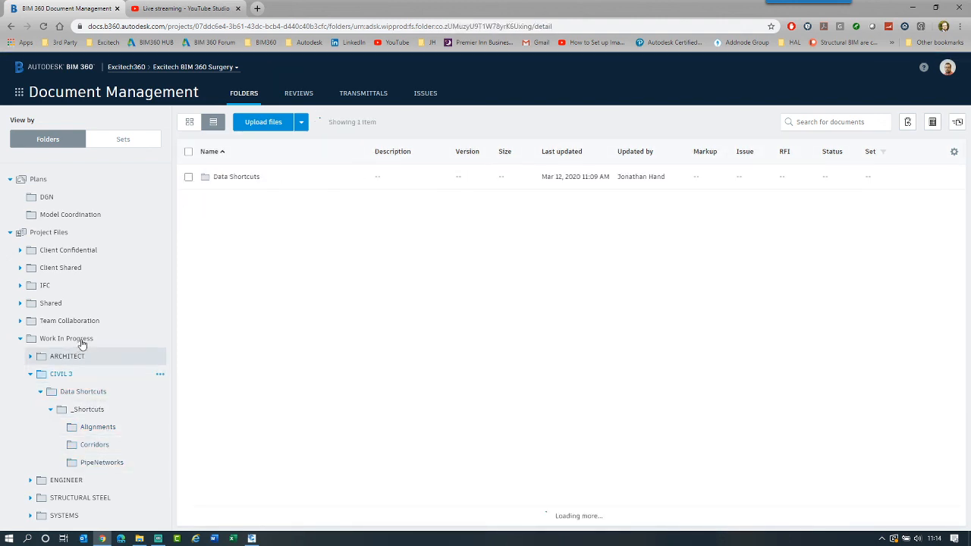
left_click(82, 341)
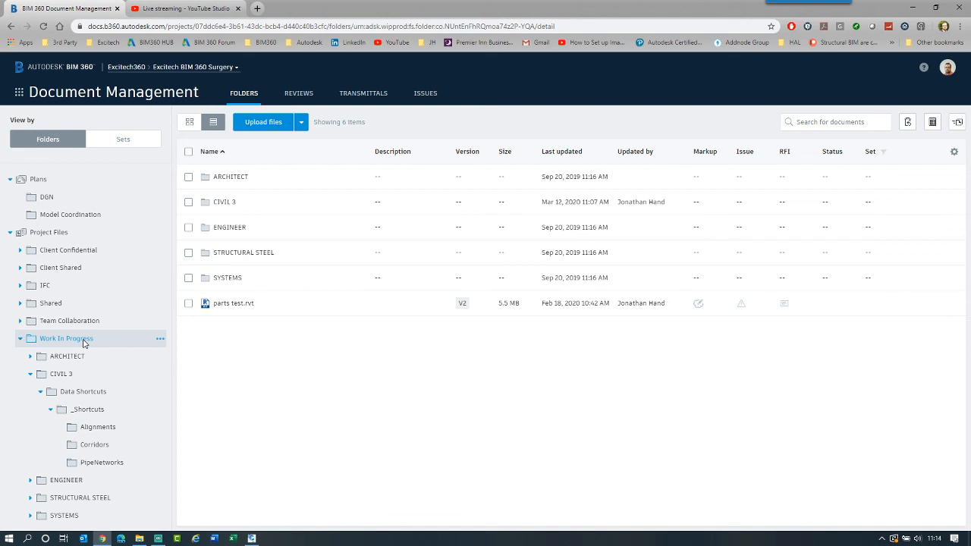
Switch to the YouTube Studio live-streaming page.
left_click(207, 9)
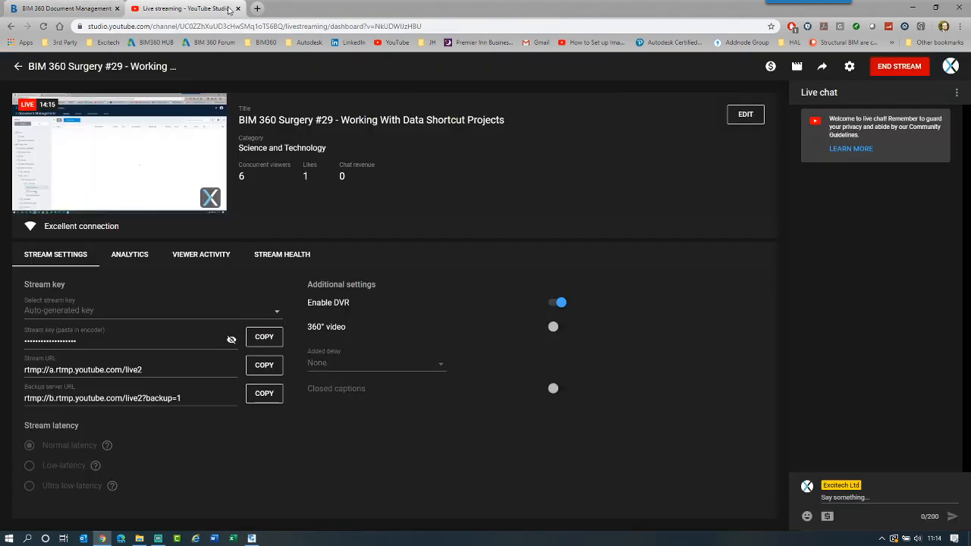